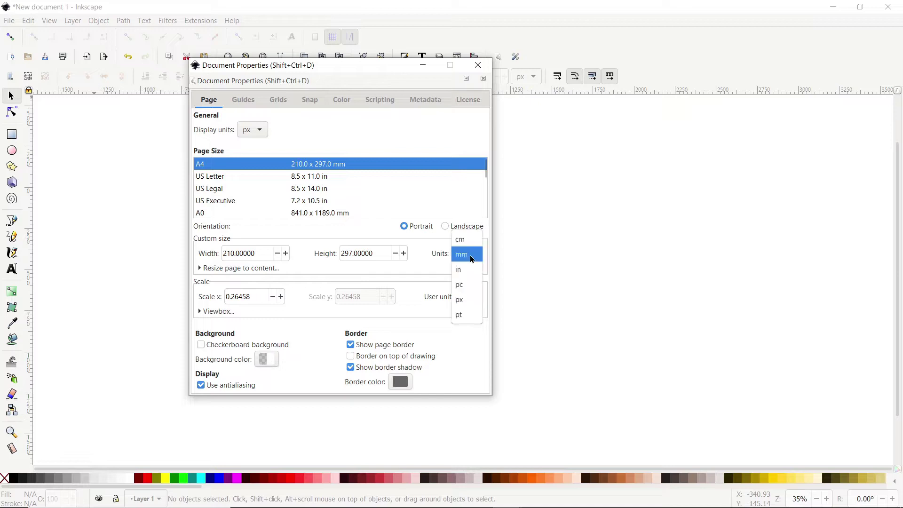
Set the custom page size to 1920 px wide by 1080 px high and close the document properties.
{"action": "left_click", "coordinate": [465, 298]}
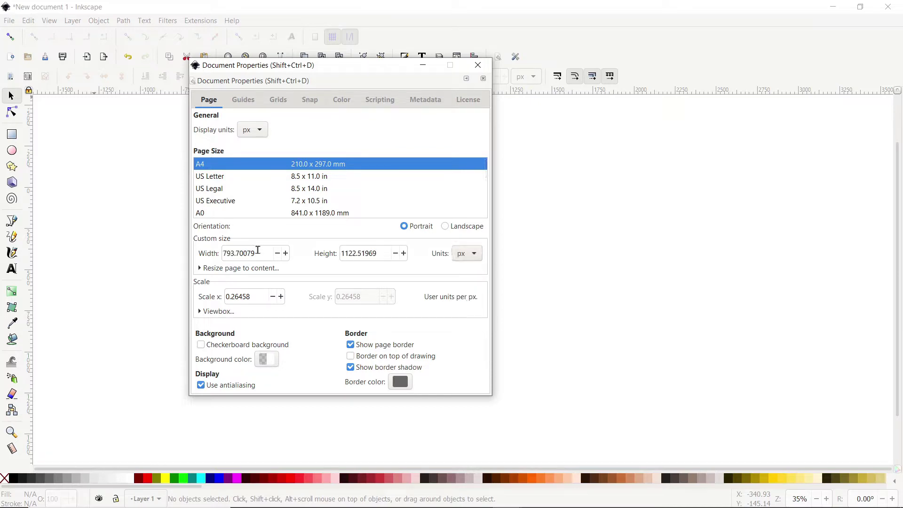
{"action": "double_click", "coordinate": [258, 249]}
{"action": "type", "text": "1920"}
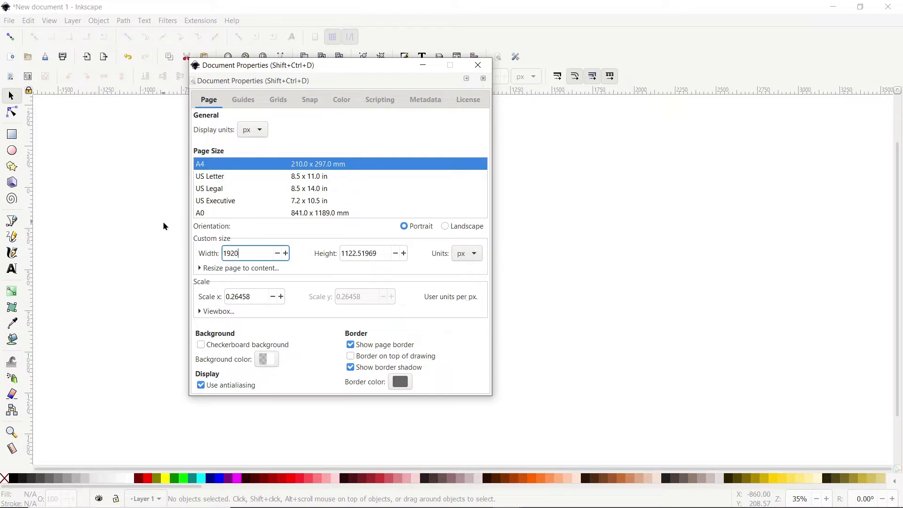
{"action": "double_click", "coordinate": [363, 253]}
{"action": "type", "text": "1080"}
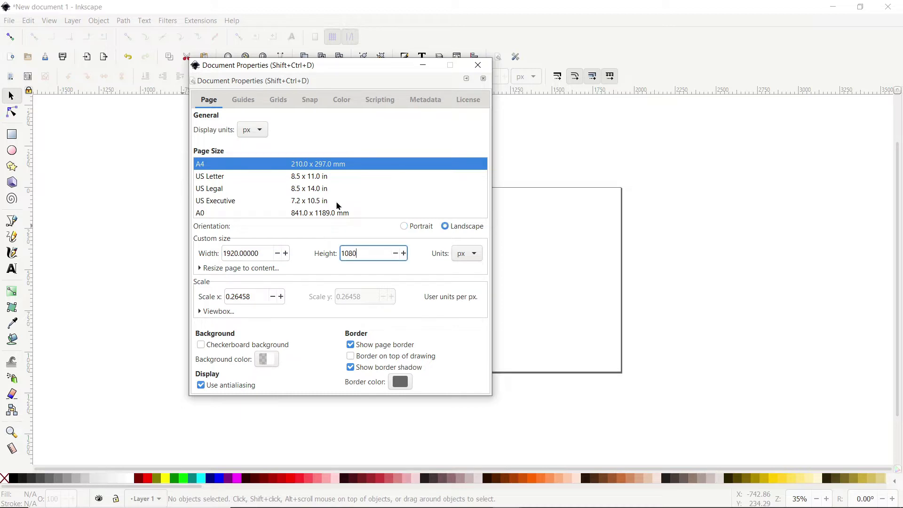
{"action": "left_click", "coordinate": [477, 65]}
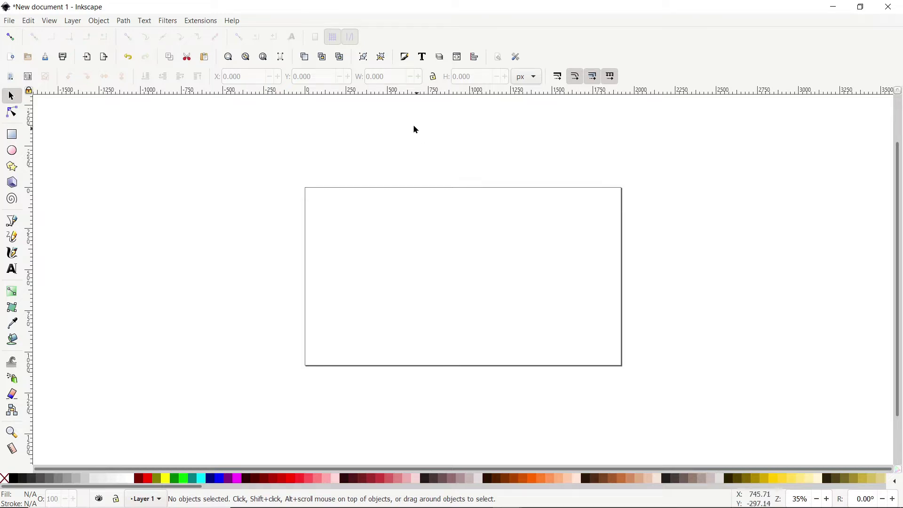
Open the Fill and Stroke and Align and Distribute dialogs and fit the page in the window.
{"action": "left_click", "coordinate": [404, 58]}
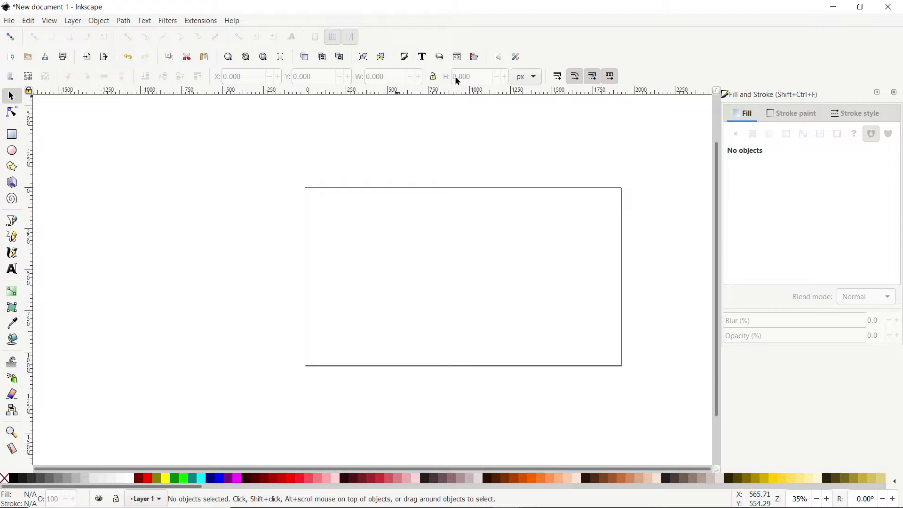
{"action": "left_click", "coordinate": [474, 57]}
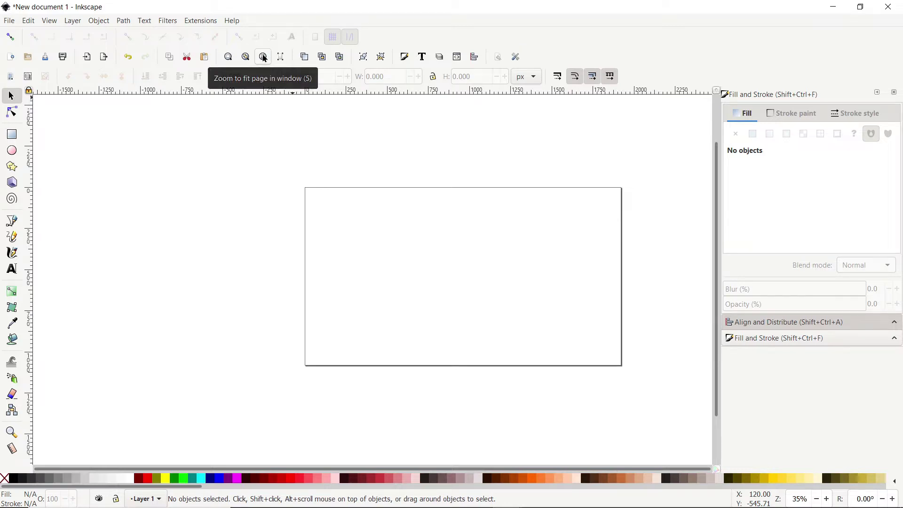
{"action": "left_click", "coordinate": [264, 58]}
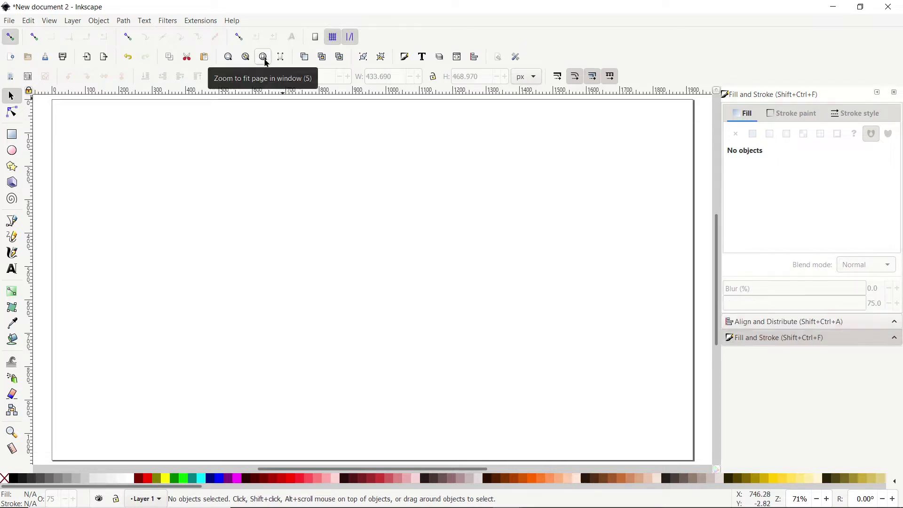
Draw an upright rectangle about 170 px wide in the page's upper-left area and set its height to 350 px.
{"action": "left_click", "coordinate": [12, 134]}
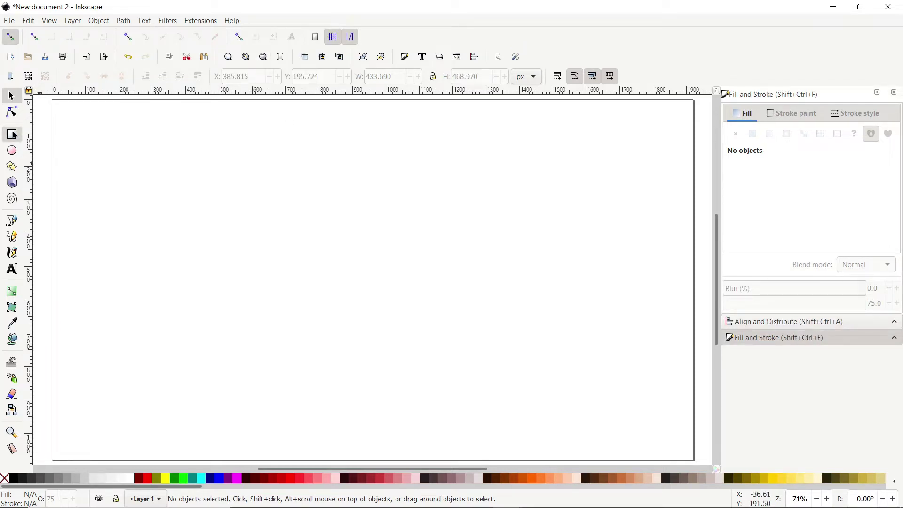
{"action": "left_click_drag", "start_coordinate": [159, 154], "coordinate": [216, 258]}
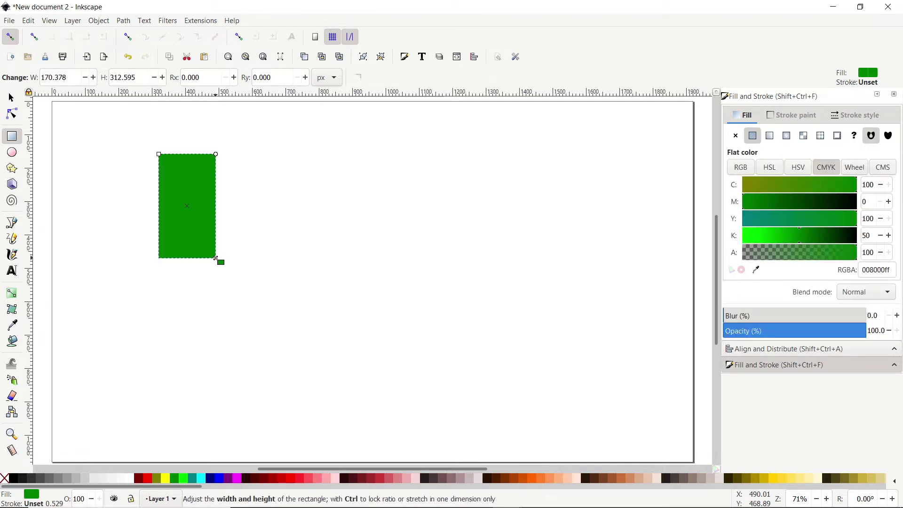
{"action": "left_click", "coordinate": [10, 96]}
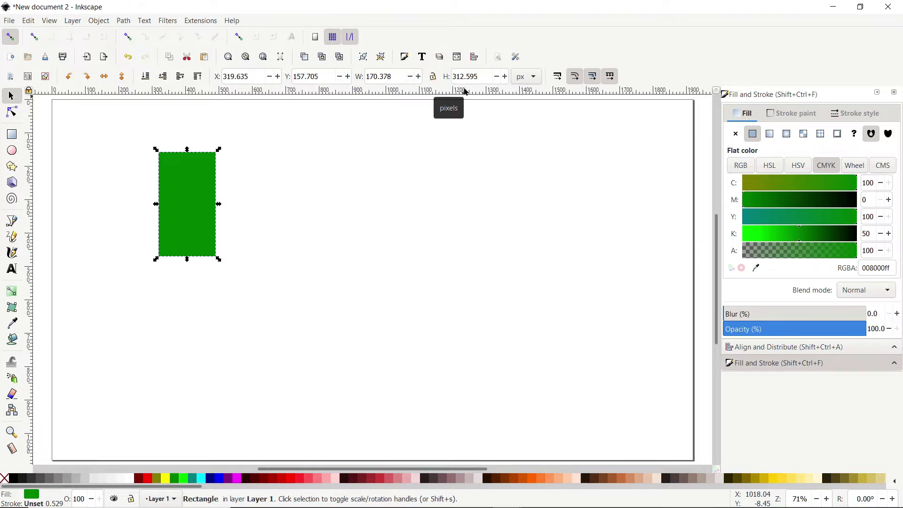
{"action": "triple_click", "coordinate": [473, 76]}
{"action": "type", "text": "3"}
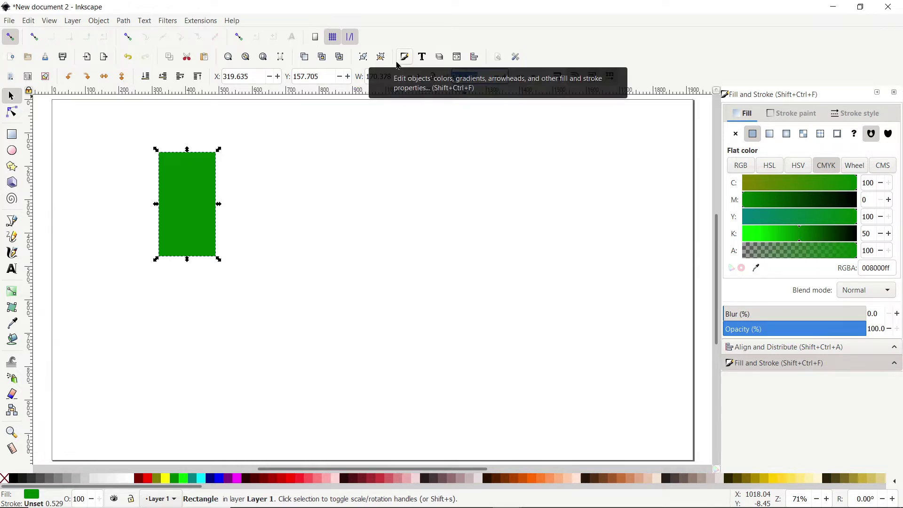
{"action": "type", "text": "50"}
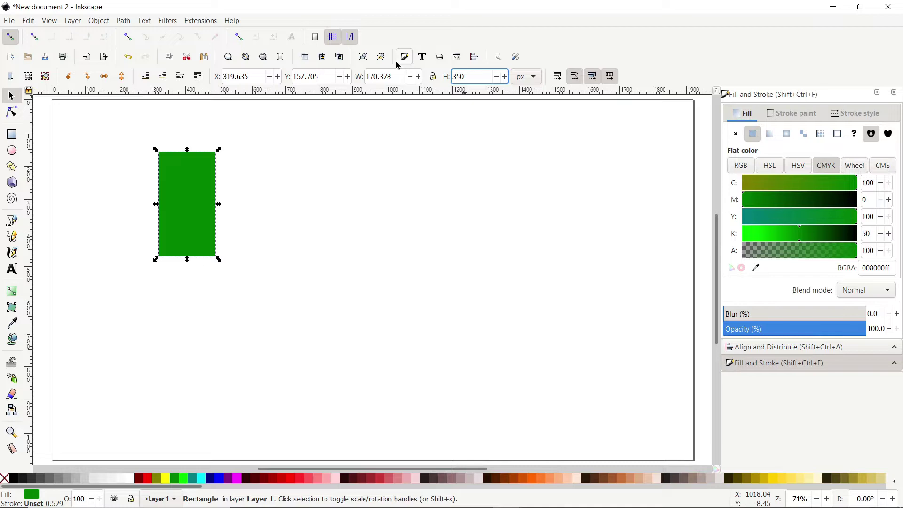
{"action": "key", "text": "Return"}
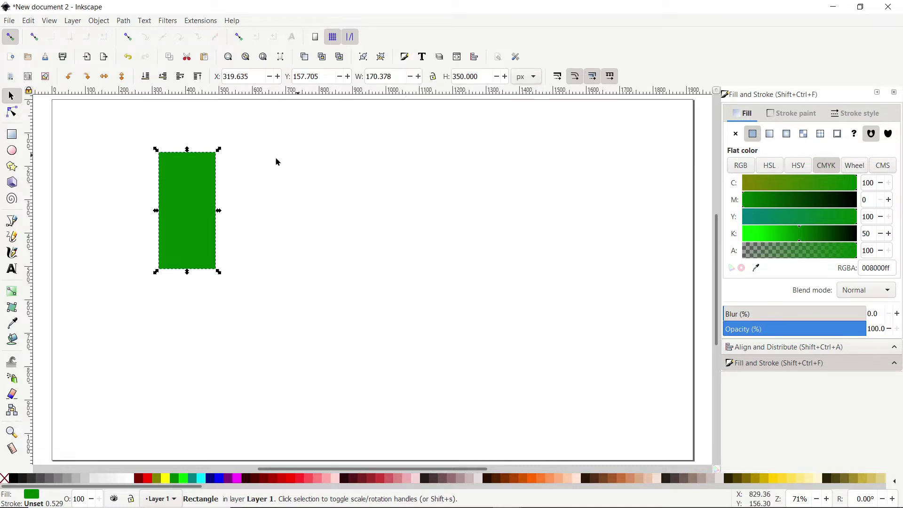
Duplicate the green rectangle and place the copy below and to the right of the original.
{"action": "right_click", "coordinate": [199, 178]}
{"action": "left_click", "coordinate": [230, 249]}
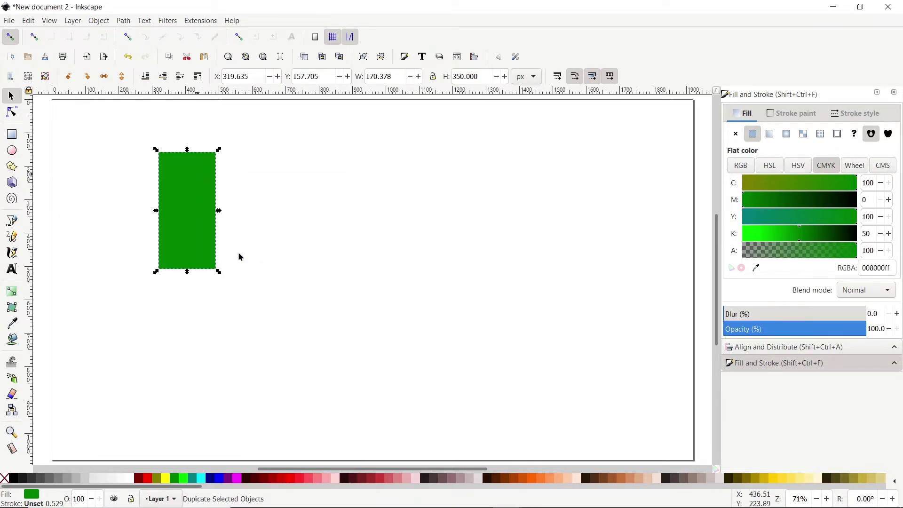
{"action": "left_click_drag", "start_coordinate": [202, 204], "coordinate": [264, 260]}
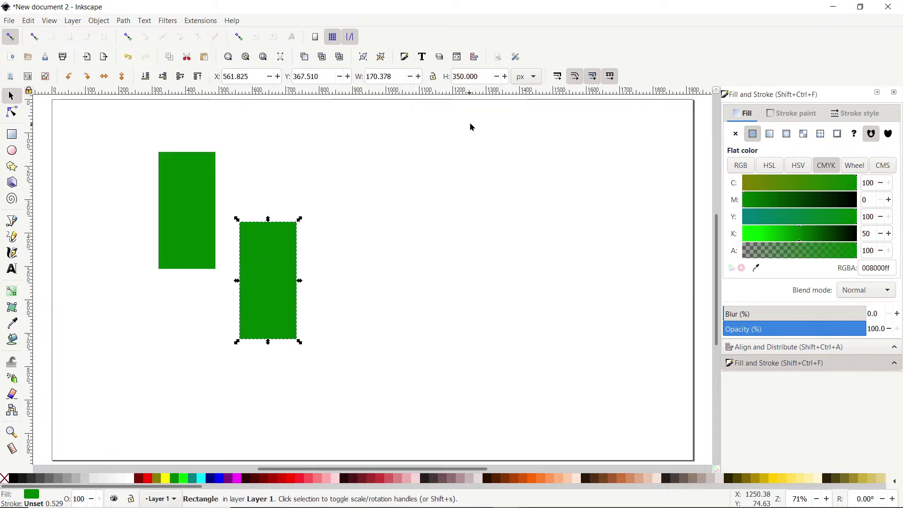
Set the duplicated rectangle's height to 300 px and fill it with red #FF0000.
{"action": "double_click", "coordinate": [478, 76]}
{"action": "type", "text": "300"}
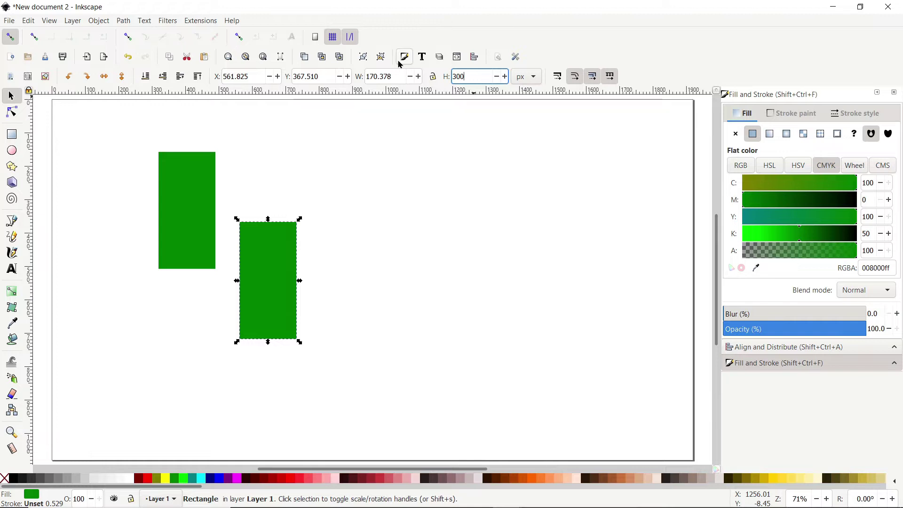
{"action": "key", "text": "Return"}
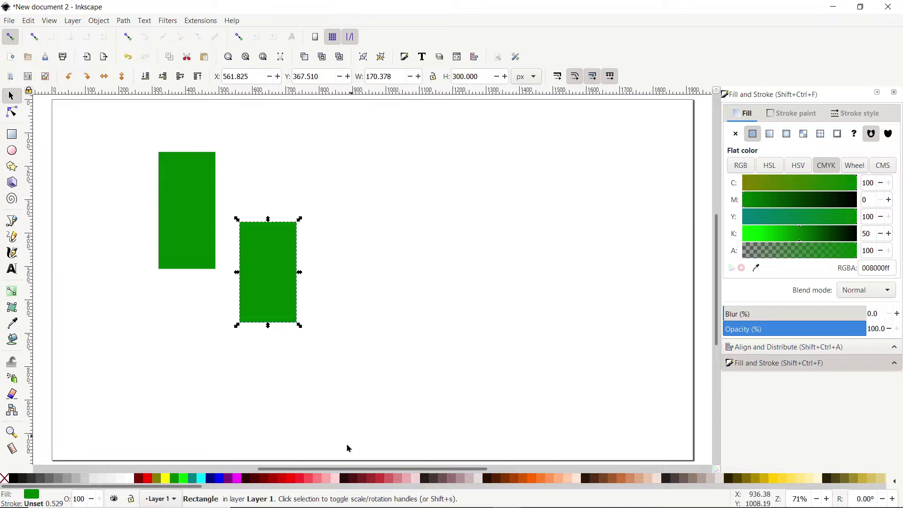
{"action": "left_click", "coordinate": [293, 478]}
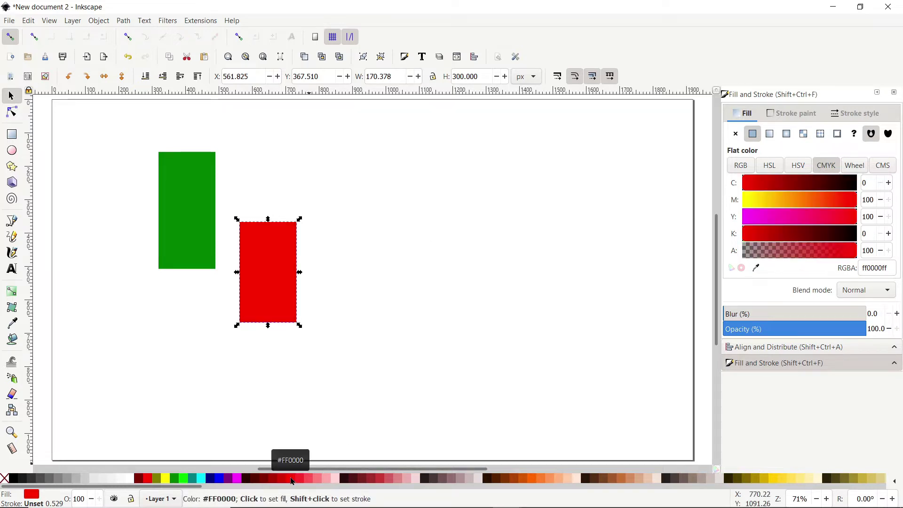
Select both the green and red rectangles and set their opacity to 50%.
{"action": "left_click_drag", "start_coordinate": [141, 144], "coordinate": [375, 367]}
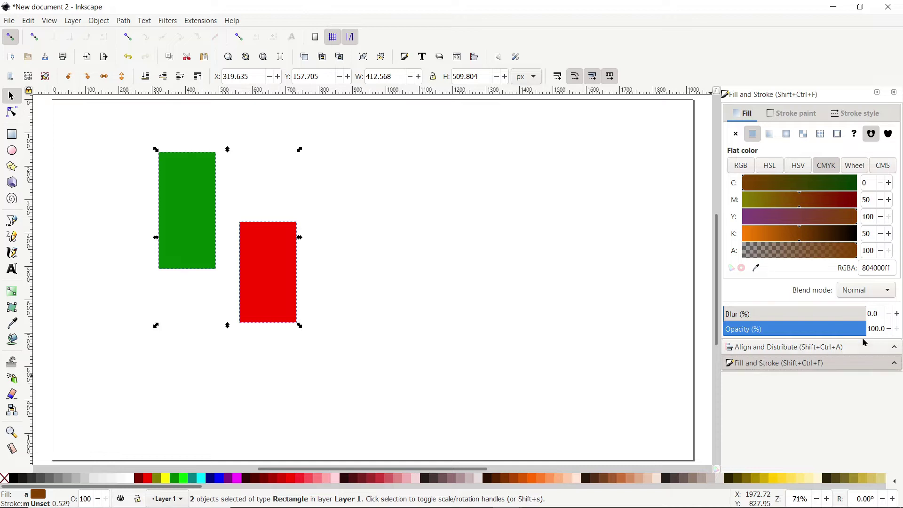
{"action": "left_click_drag", "start_coordinate": [881, 329], "coordinate": [798, 316]}
{"action": "type", "text": "50"}
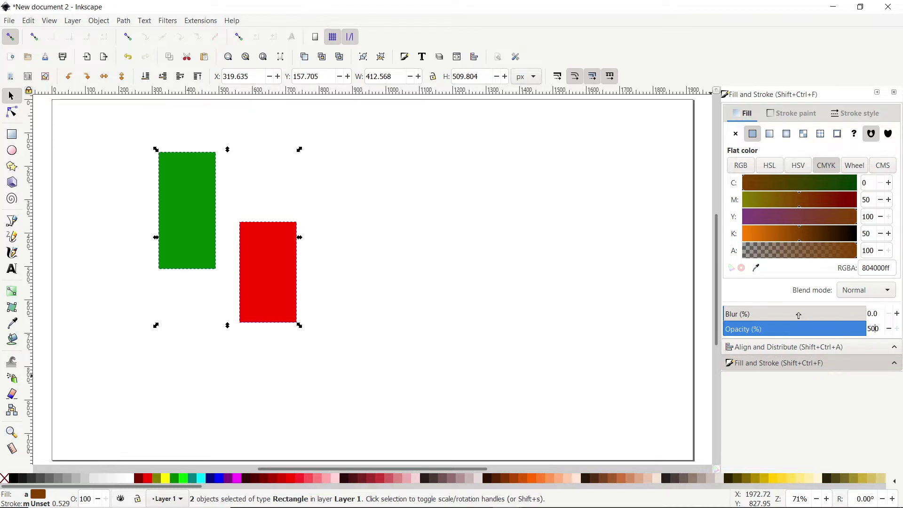
{"action": "key", "text": "Return"}
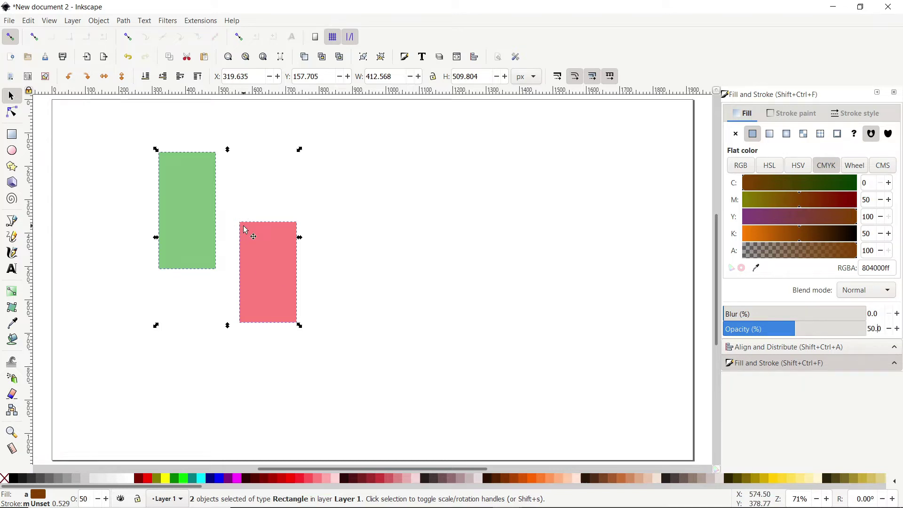
Enable snapping for nodes, with snapping to paths and cusp nodes switched on.
{"action": "left_click", "coordinate": [159, 276]}
{"action": "key", "text": "percent"}
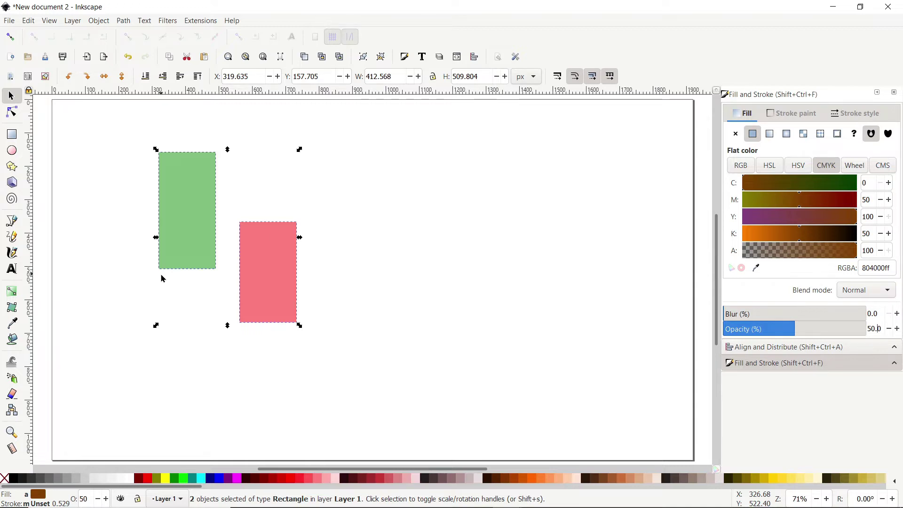
{"action": "left_click", "coordinate": [12, 41]}
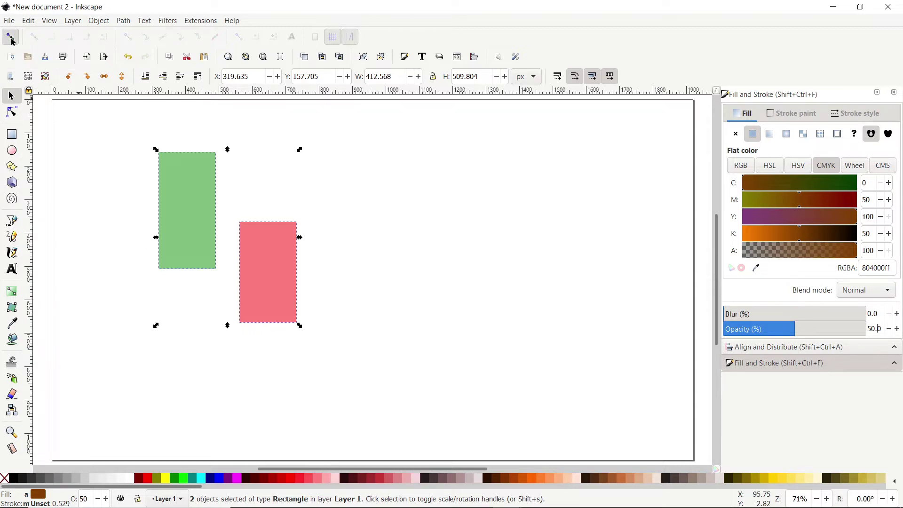
{"action": "left_click", "coordinate": [127, 37]}
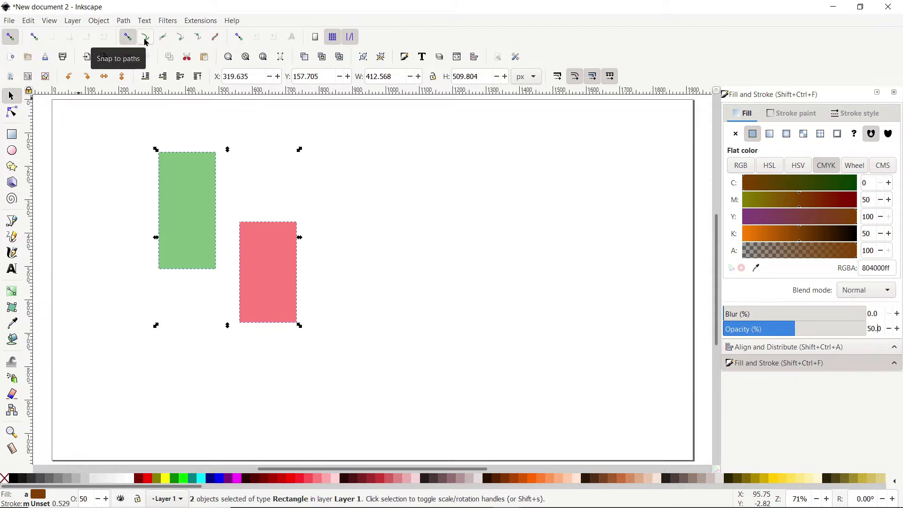
{"action": "left_click", "coordinate": [146, 42]}
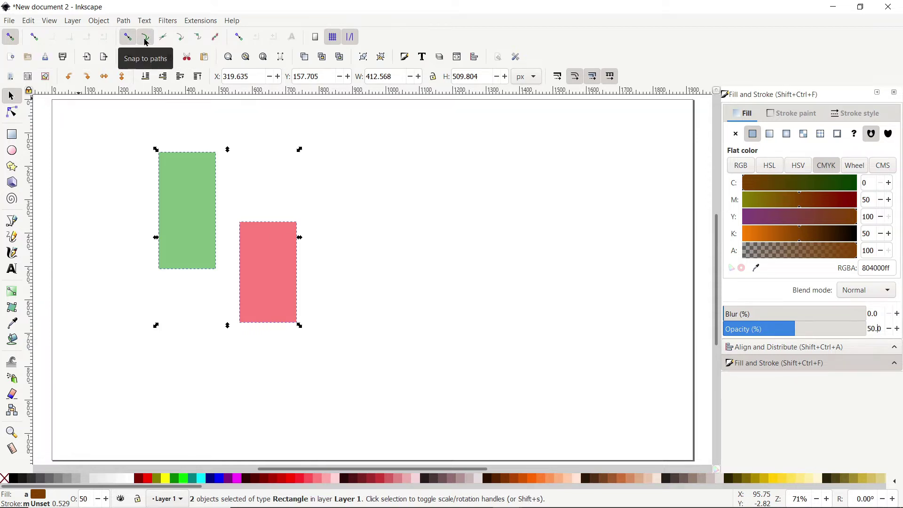
{"action": "left_click", "coordinate": [180, 37]}
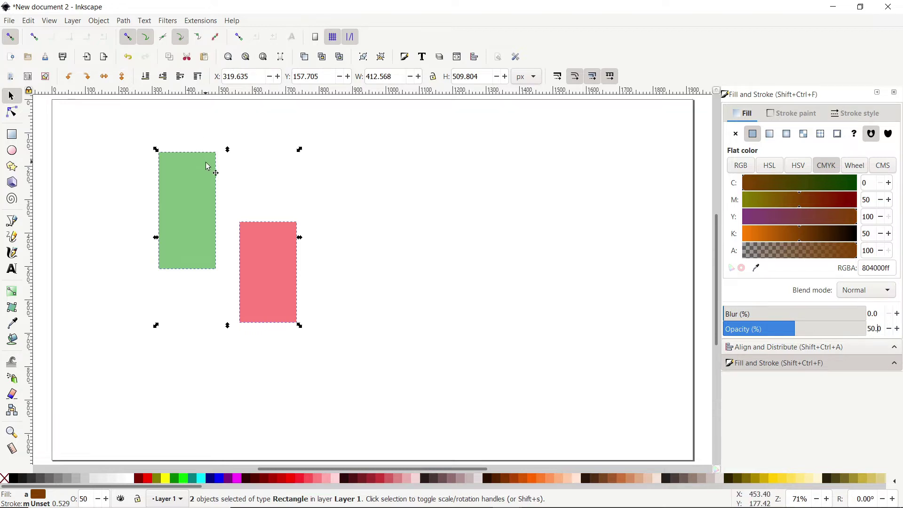
Move the red rectangle directly beneath the green one, snapping its upper corners to the green rectangle's lower corners.
{"action": "left_click", "coordinate": [310, 188]}
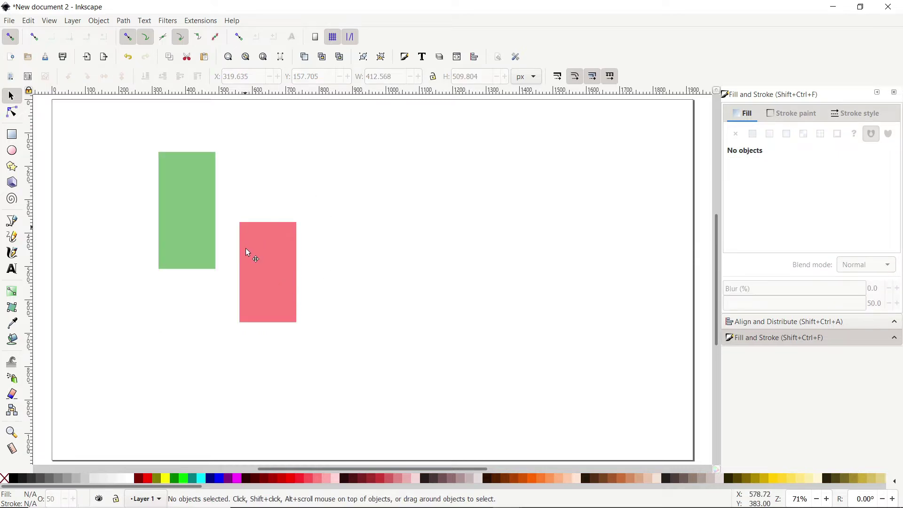
{"action": "left_click_drag", "start_coordinate": [248, 252], "coordinate": [166, 287]}
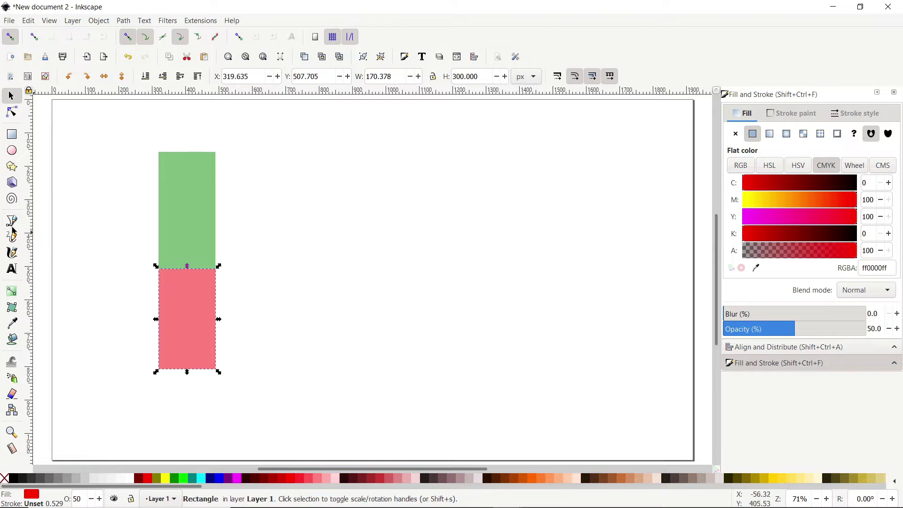
Draw a horizontal straight line about 1119 px long with the Pen tool, starting at the green rectangle's top-left corner.
{"action": "left_click", "coordinate": [12, 228]}
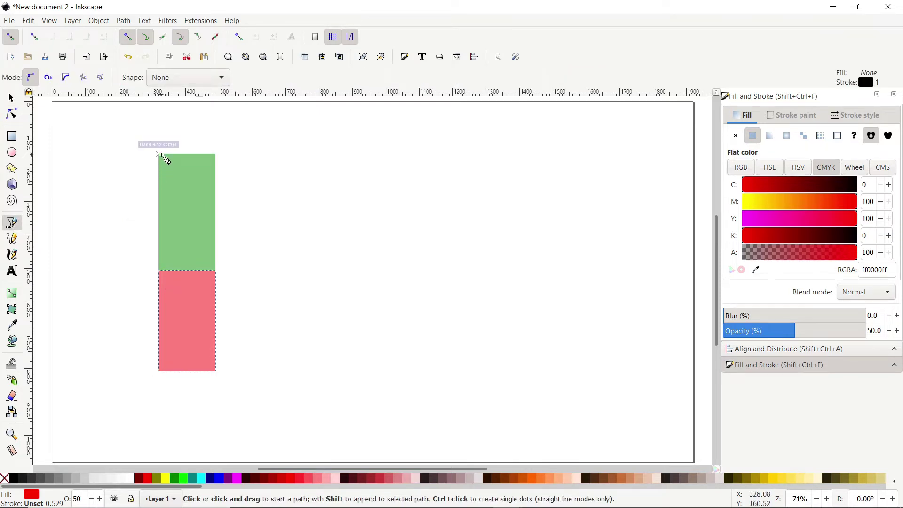
{"action": "left_click", "coordinate": [159, 155]}
{"action": "key", "text": "Escape"}
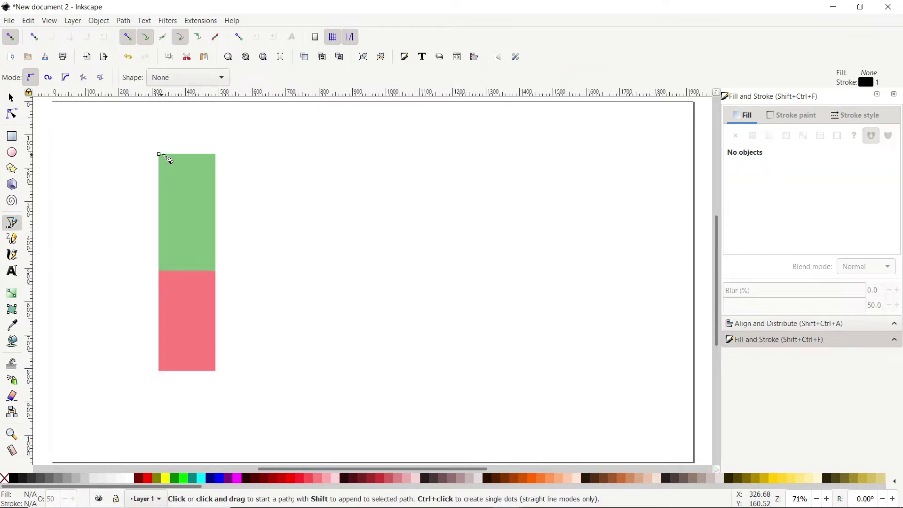
{"action": "left_click", "coordinate": [160, 155]}
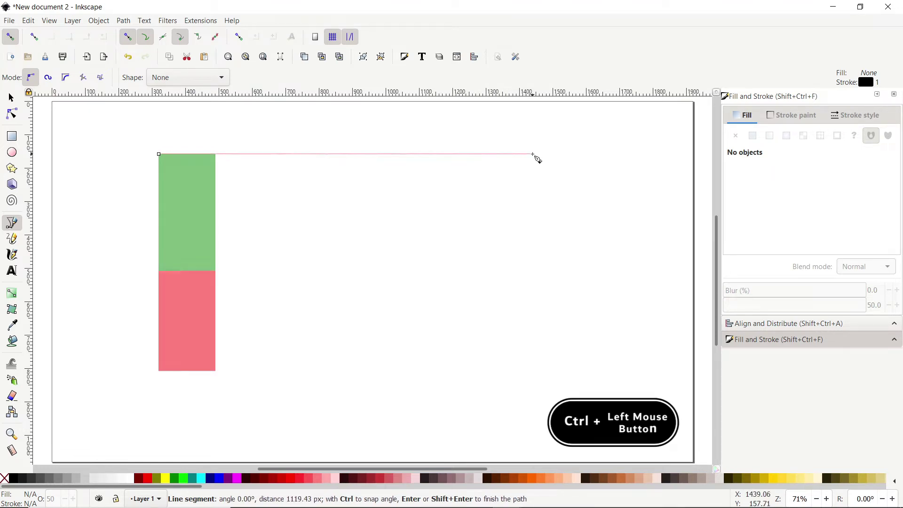
{"action": "left_click", "coordinate": [533, 154], "text": "ctrl"}
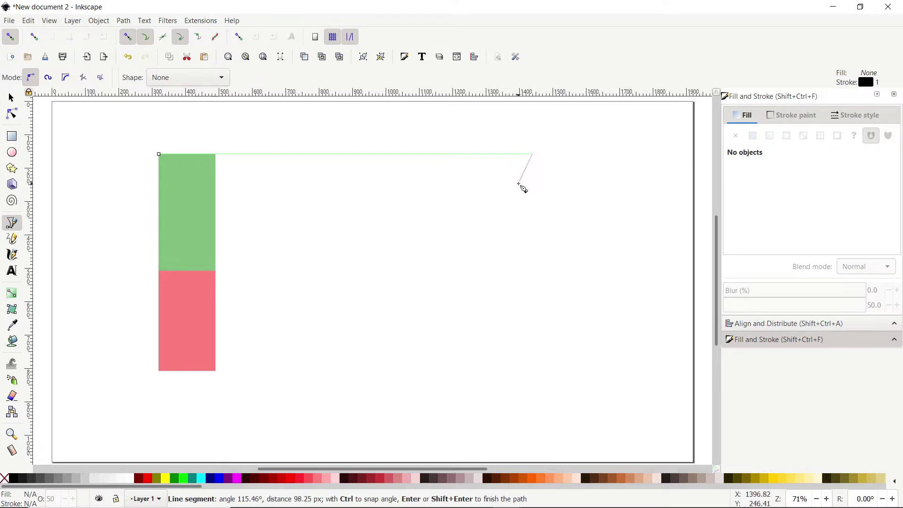
{"action": "key", "text": "Return"}
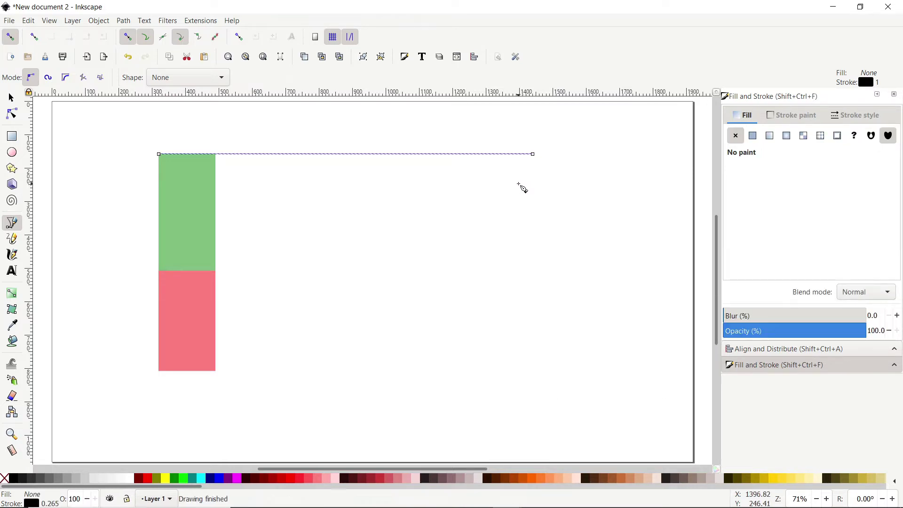
Duplicate the horizontal line and snap the copy onto the boundary between the green and red rectangles.
{"action": "left_click", "coordinate": [12, 97]}
{"action": "right_click", "coordinate": [274, 154]}
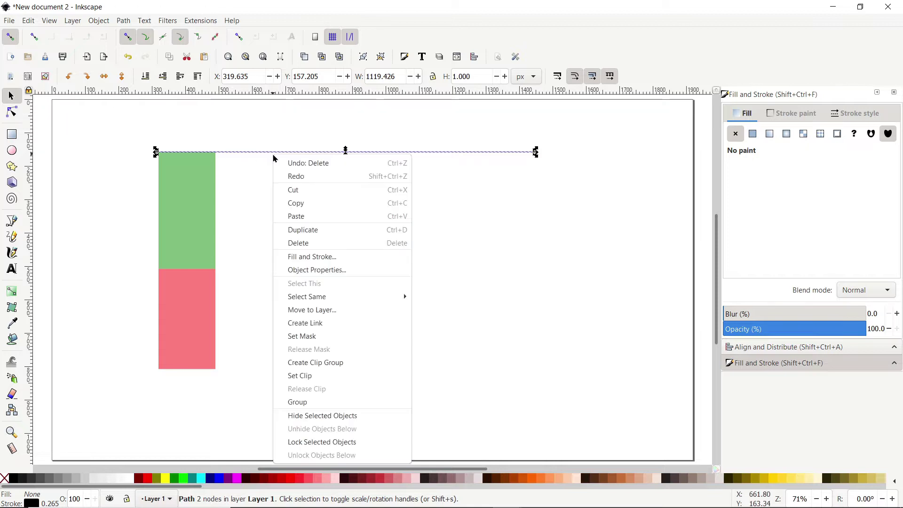
{"action": "left_click", "coordinate": [306, 229]}
{"action": "left_click_drag", "start_coordinate": [201, 151], "coordinate": [194, 273]}
Duplicate the middle horizontal line, snap the copy onto the red rectangle's lower edge, and delete both rectangles.
{"action": "right_click", "coordinate": [229, 274]}
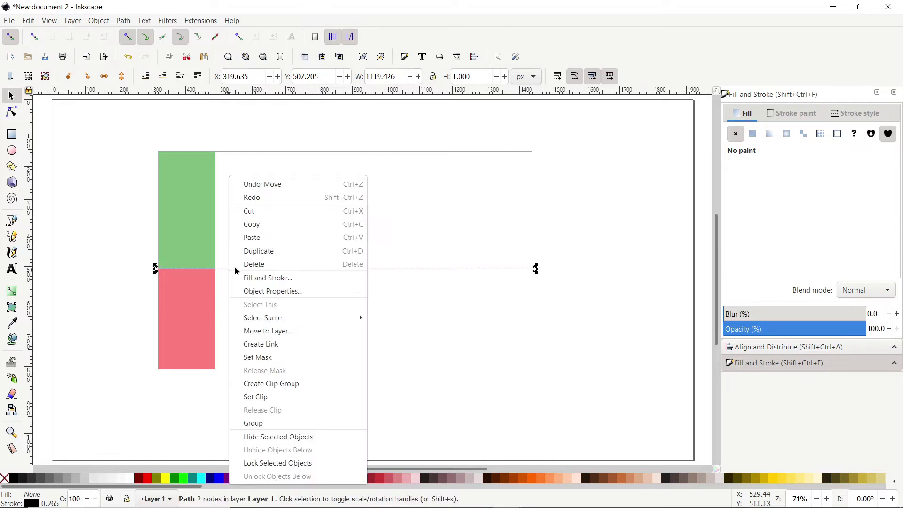
{"action": "left_click", "coordinate": [264, 252]}
{"action": "left_click_drag", "start_coordinate": [170, 275], "coordinate": [176, 370]}
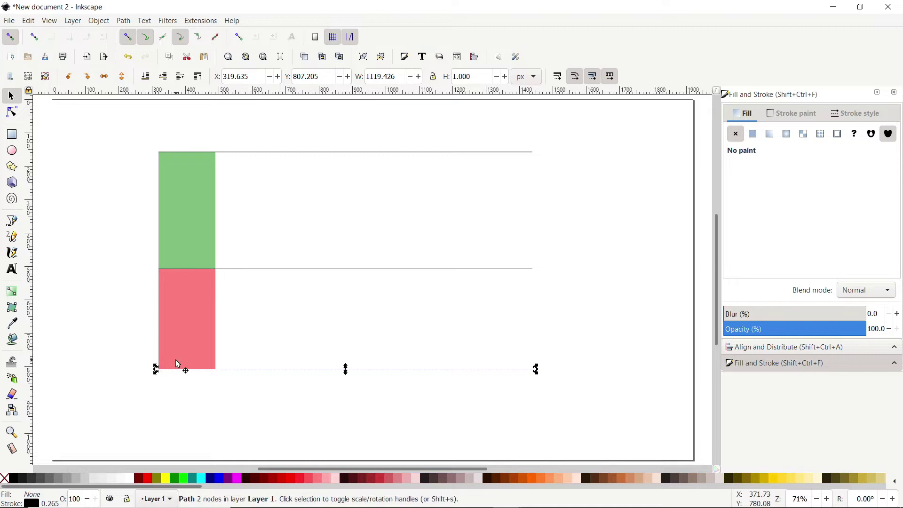
{"action": "left_click_drag", "start_coordinate": [143, 138], "coordinate": [236, 401]}
{"action": "key", "text": "Delete"}
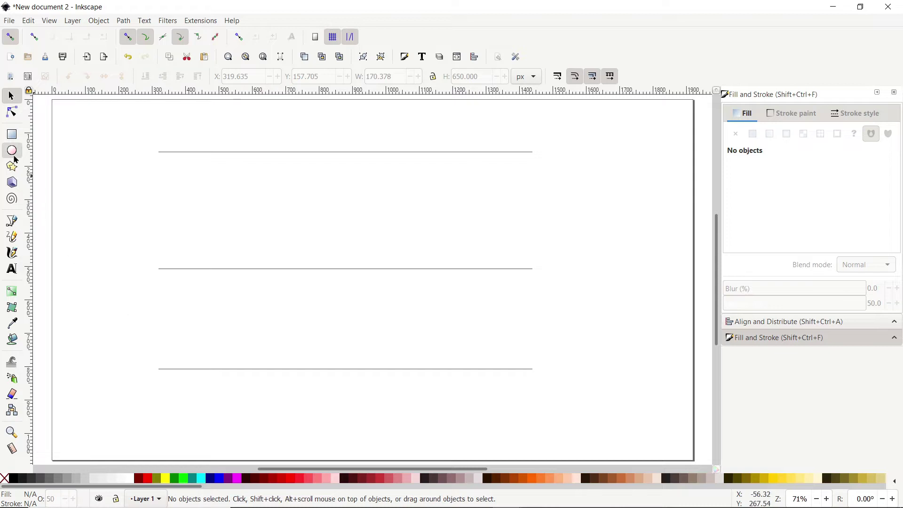
Draw a circle of about 120 px radius near the page's left edge, with no fill and a 90% Gray stroke.
{"action": "left_click", "coordinate": [12, 150]}
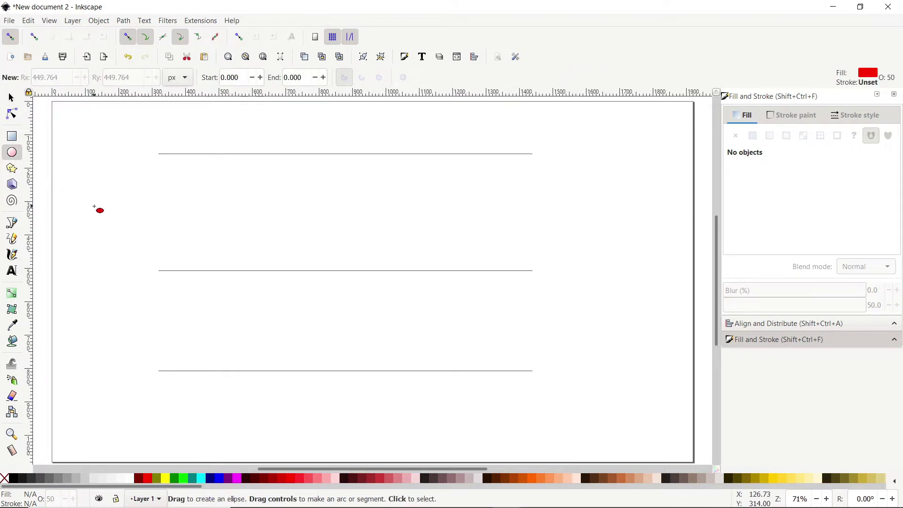
{"action": "key", "text": "ctrl"}
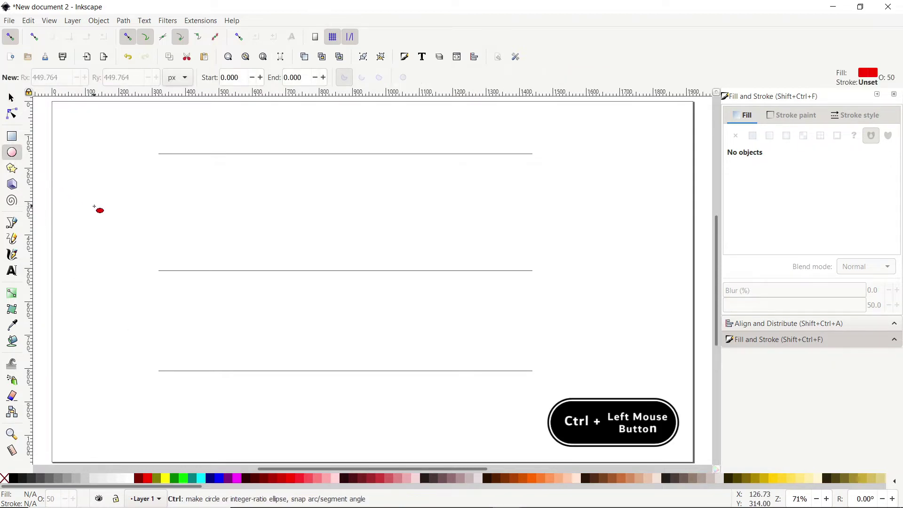
{"action": "left_click_drag", "start_coordinate": [95, 209], "coordinate": [175, 298]}
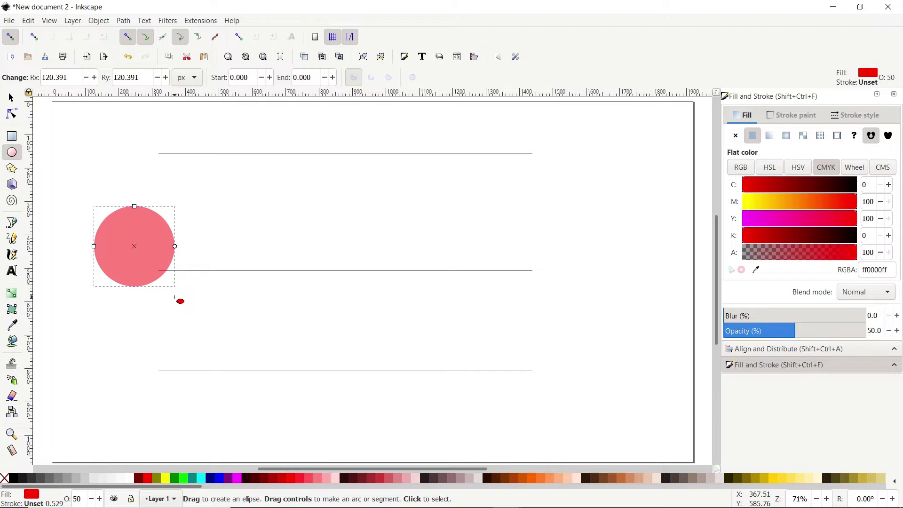
{"action": "left_click", "coordinate": [5, 479]}
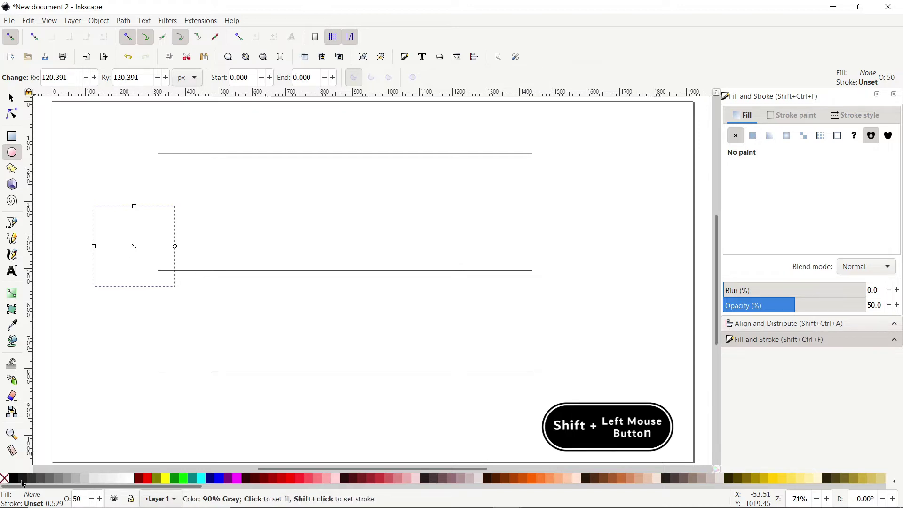
{"action": "left_click", "coordinate": [25, 482], "text": "shift"}
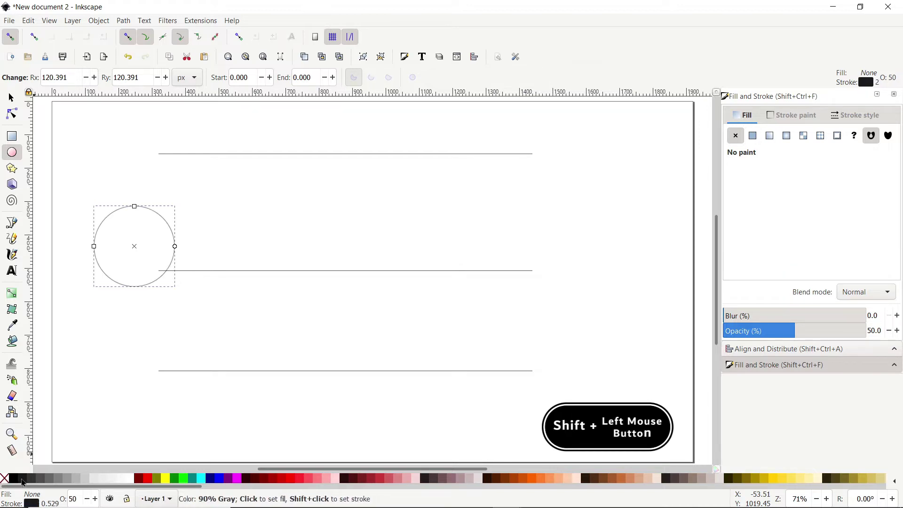
Lock the circle's width-to-height ratio and set its size to 230 px.
{"action": "left_click", "coordinate": [11, 97]}
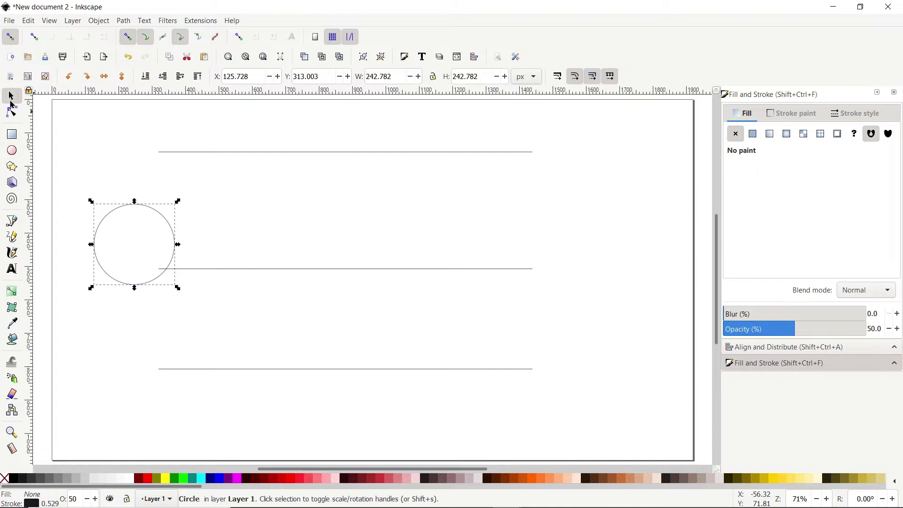
{"action": "left_click", "coordinate": [434, 78]}
{"action": "left_click", "coordinate": [477, 77]}
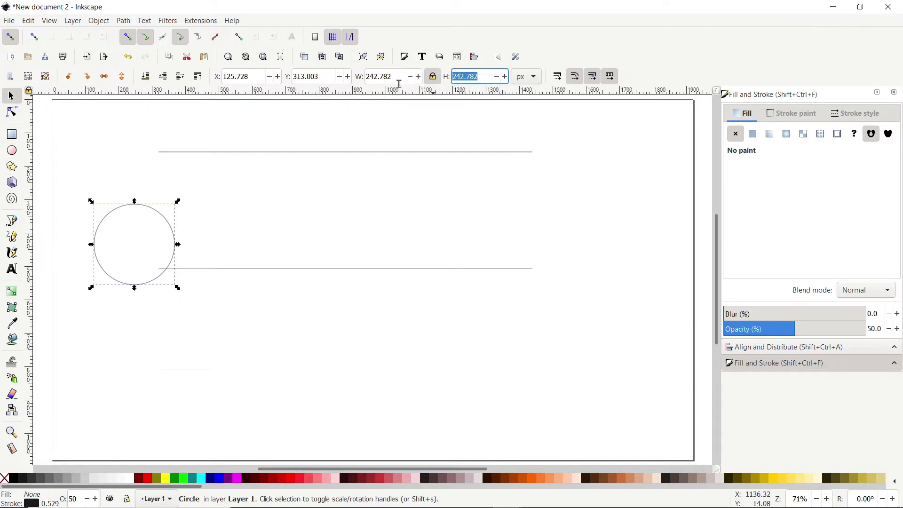
{"action": "type", "text": "23"}
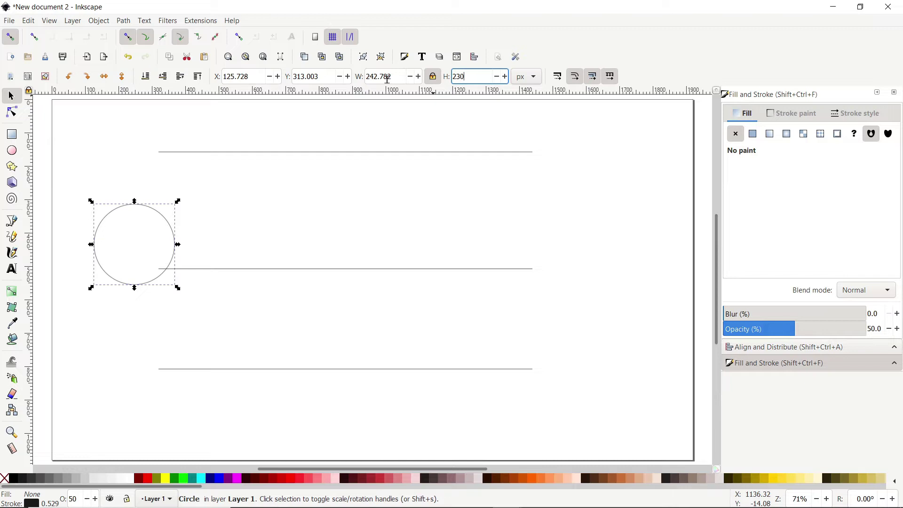
{"action": "type", "text": "0"}
{"action": "key", "text": "Return"}
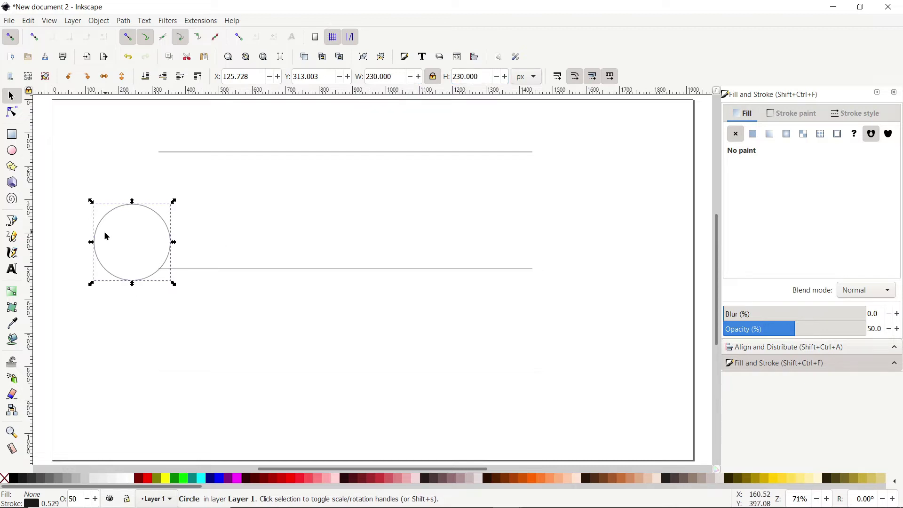
Duplicate the circle and set the copy's size to 425 px with the ratio locked.
{"action": "right_click", "coordinate": [157, 219]}
{"action": "left_click", "coordinate": [201, 253]}
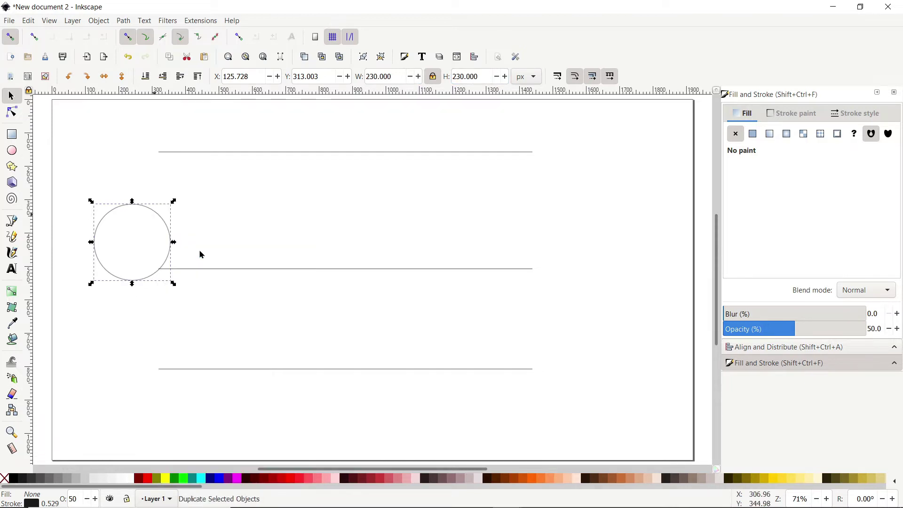
{"action": "triple_click", "coordinate": [474, 76]}
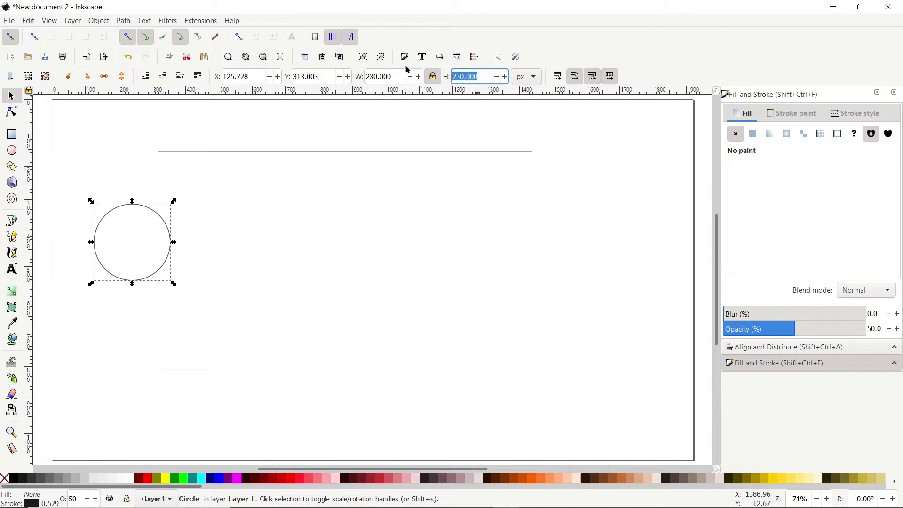
{"action": "type", "text": "4"}
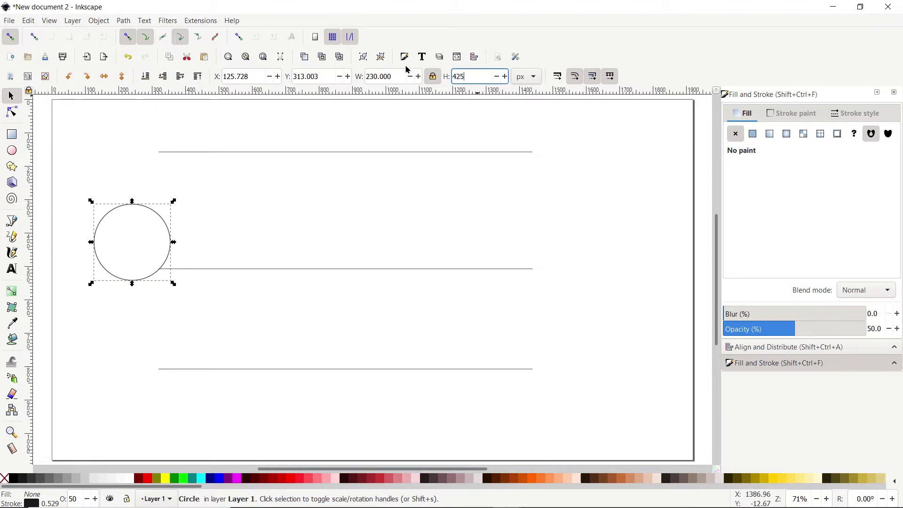
{"action": "type", "text": "25"}
{"action": "key", "text": "Return"}
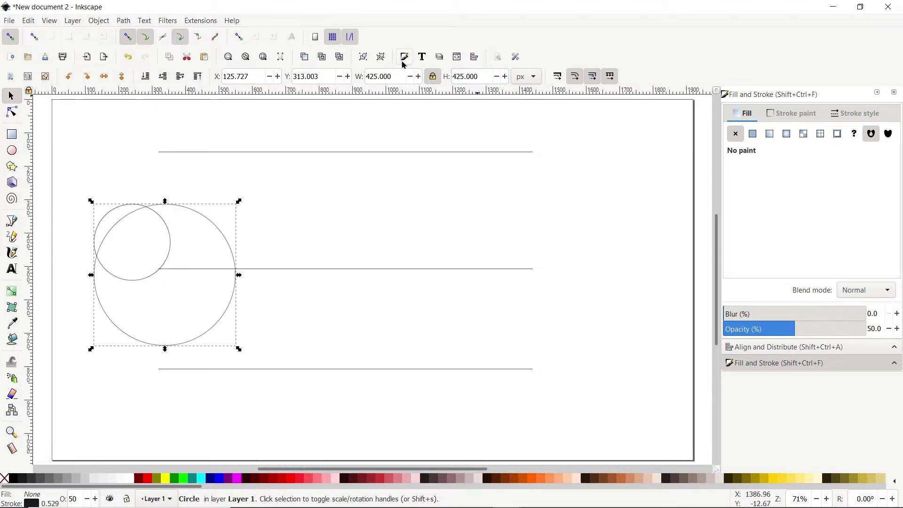
Center both circles on the middle horizontal line along both axes, aligning relative to the last selected object.
{"action": "left_click_drag", "start_coordinate": [276, 179], "coordinate": [94, 373]}
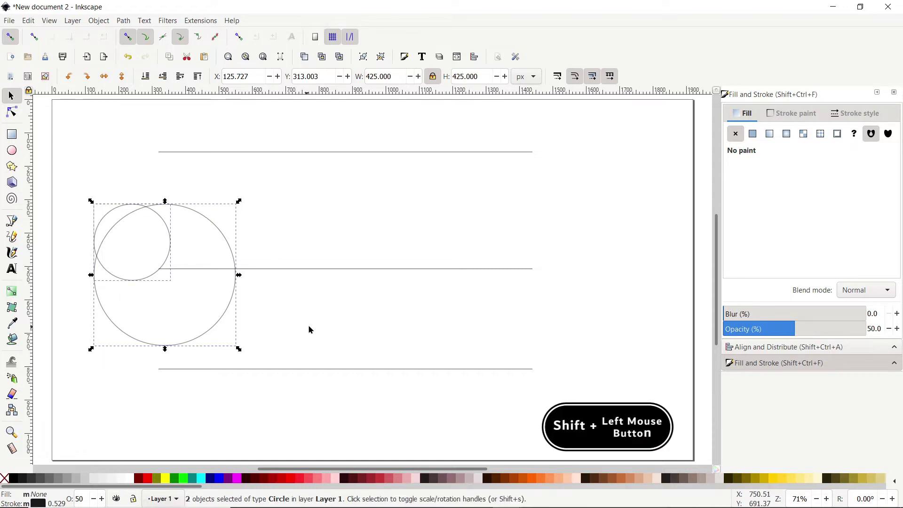
{"action": "left_click", "coordinate": [335, 269], "text": "shift"}
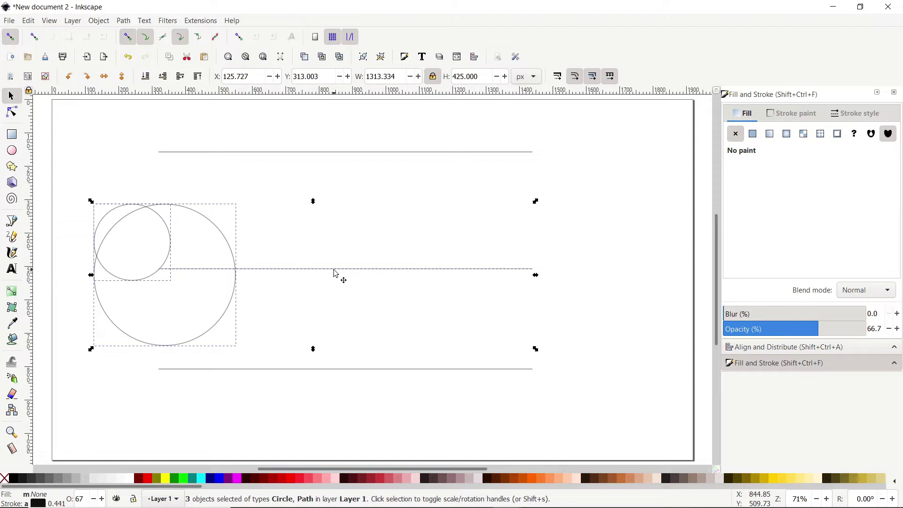
{"action": "left_click", "coordinate": [770, 348]}
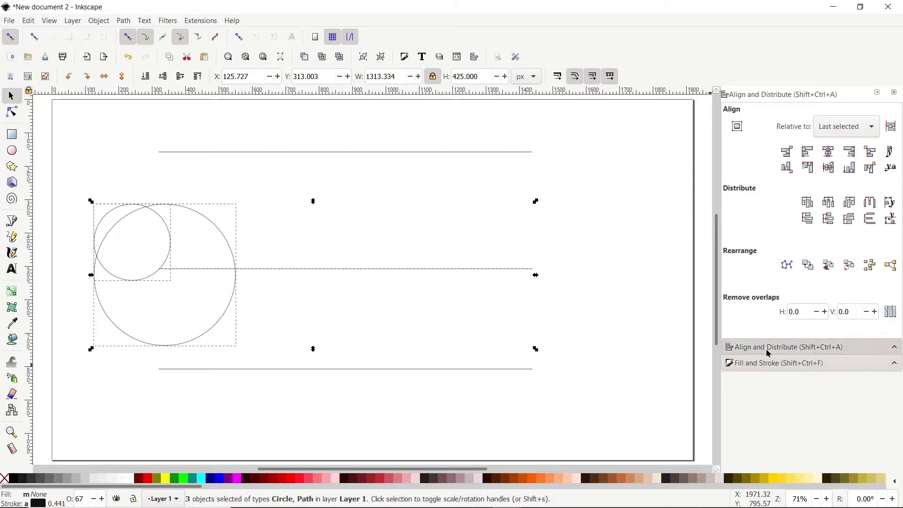
{"action": "left_click", "coordinate": [866, 130]}
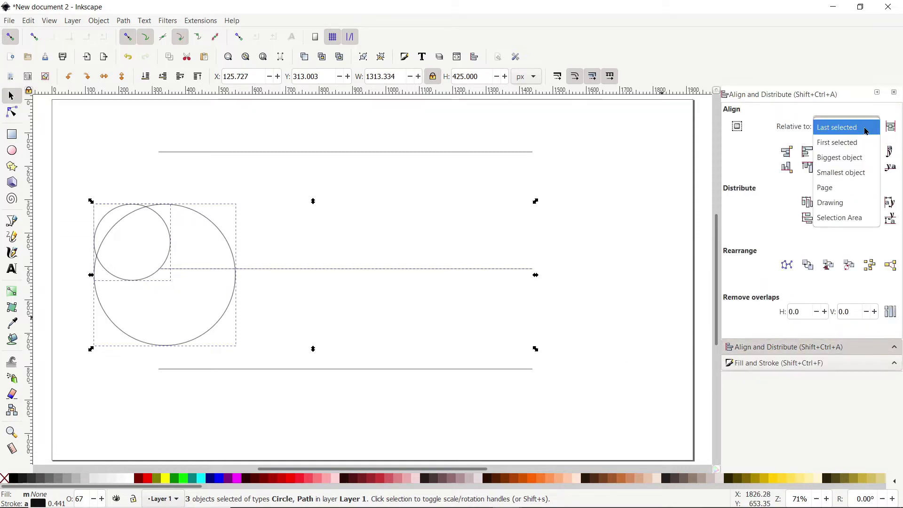
{"action": "left_click", "coordinate": [823, 130]}
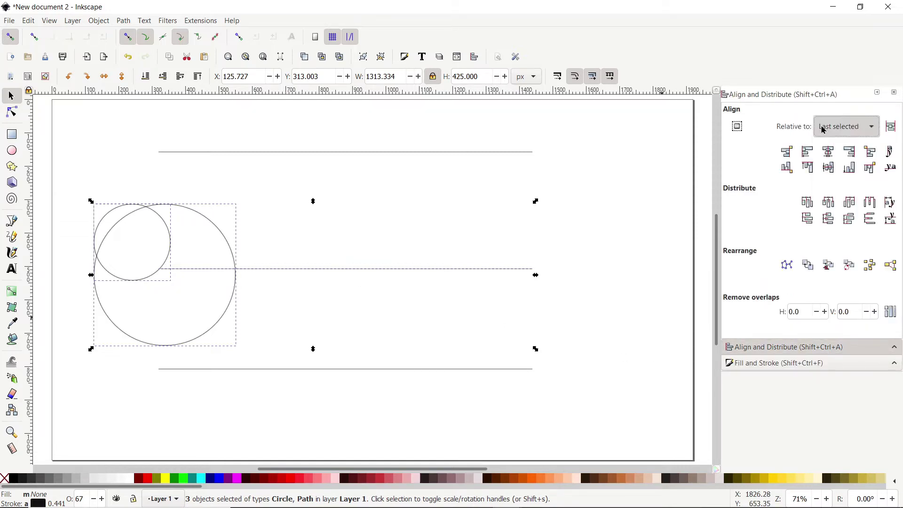
{"action": "left_click", "coordinate": [828, 151]}
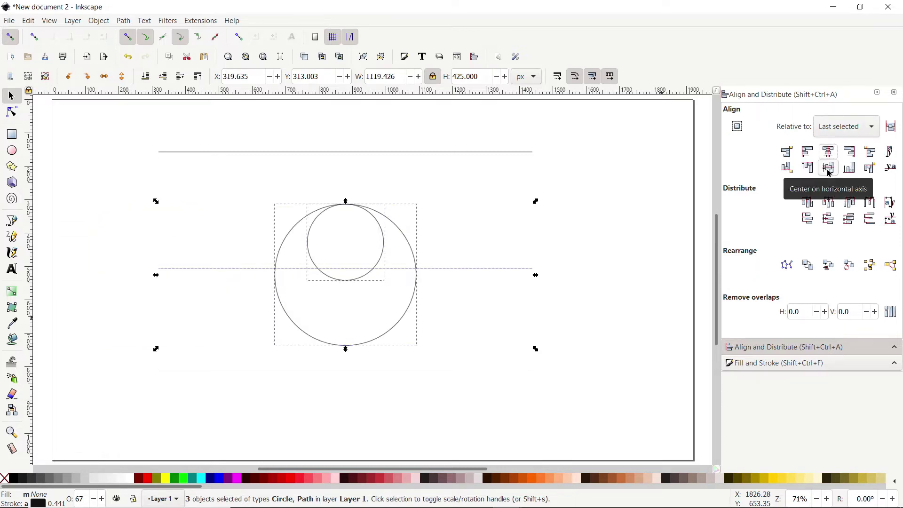
{"action": "left_click", "coordinate": [829, 167]}
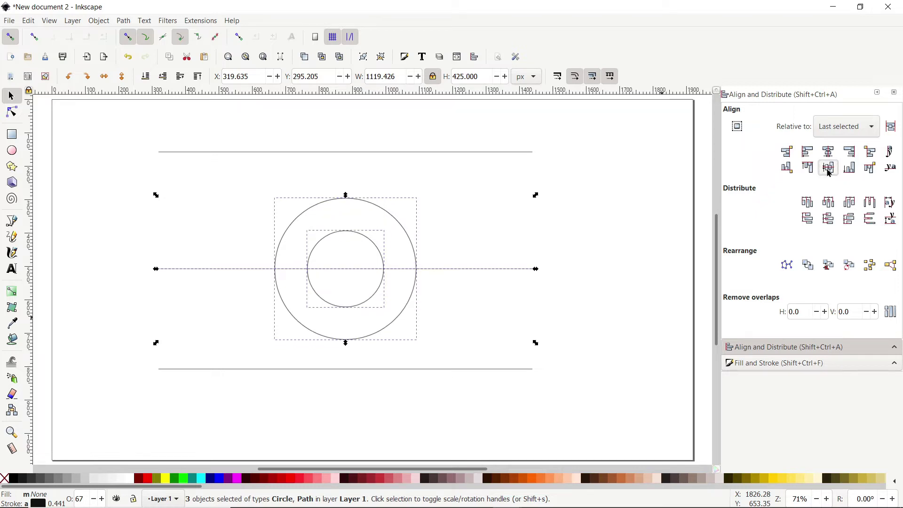
Draw a horizontal straight line with the Pen tool to the upper right of the circles, spanning about x 1130 to 1710 px.
{"action": "left_click", "coordinate": [12, 221]}
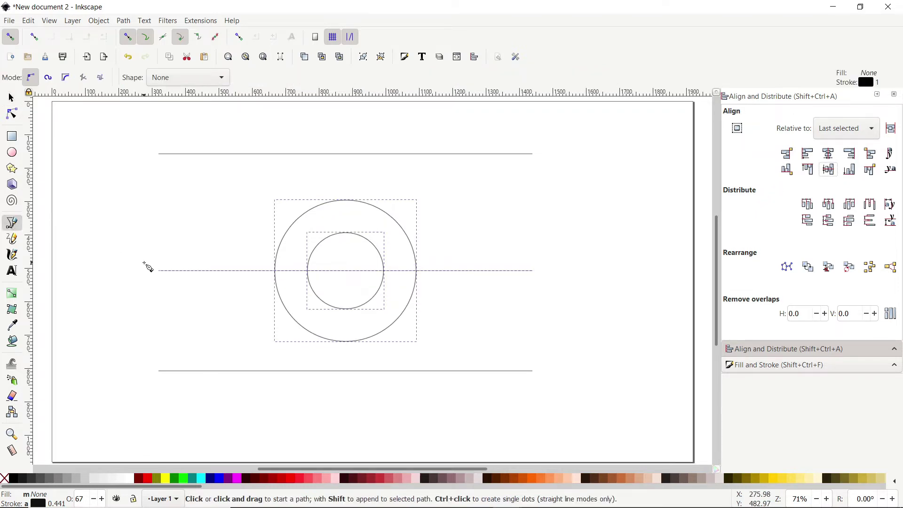
{"action": "left_click", "coordinate": [433, 189]}
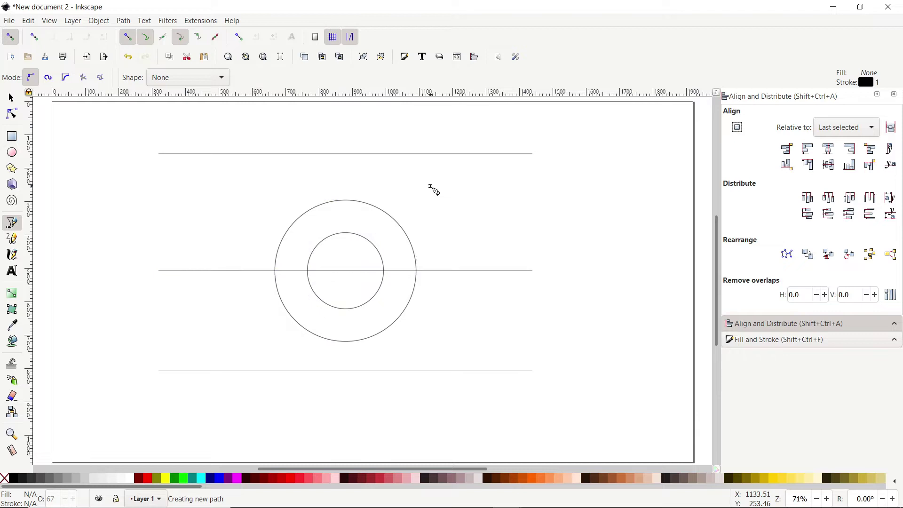
{"action": "left_click", "coordinate": [434, 189], "text": "ctrl"}
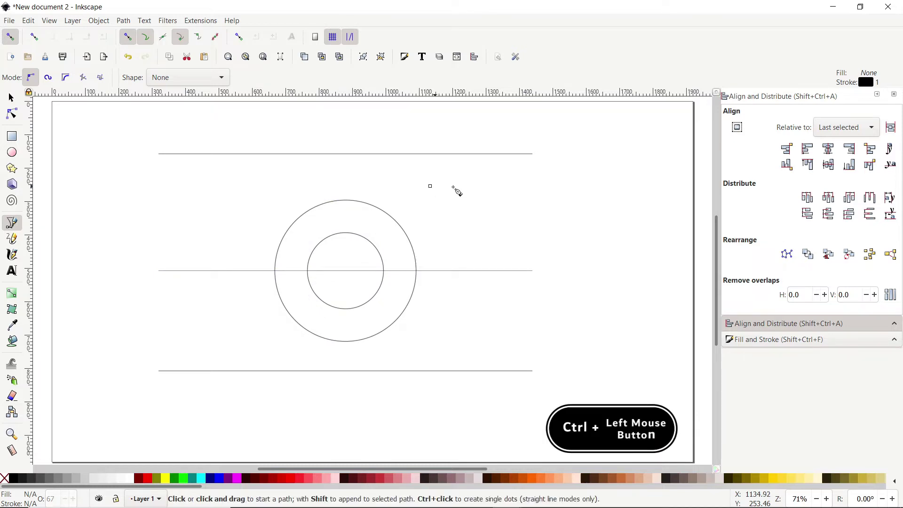
{"action": "left_click", "coordinate": [429, 186]}
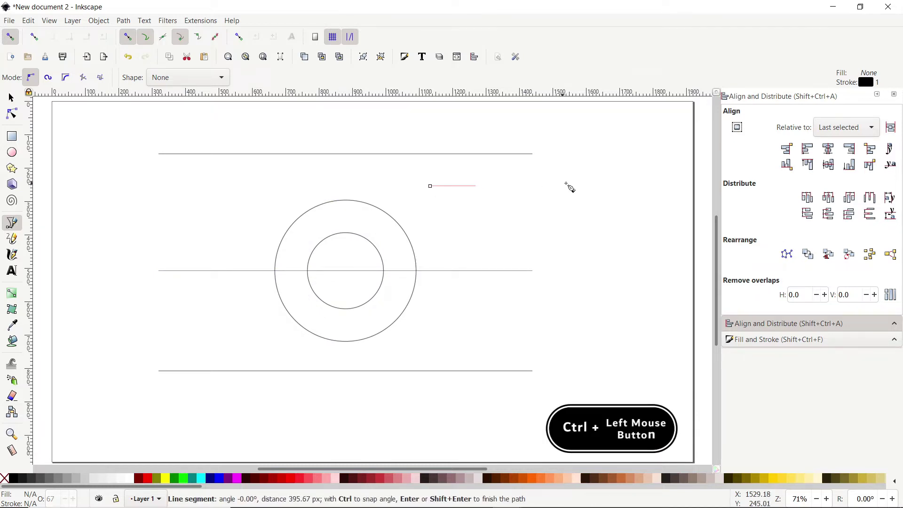
{"action": "left_click", "coordinate": [623, 187]}
{"action": "key", "text": "Return"}
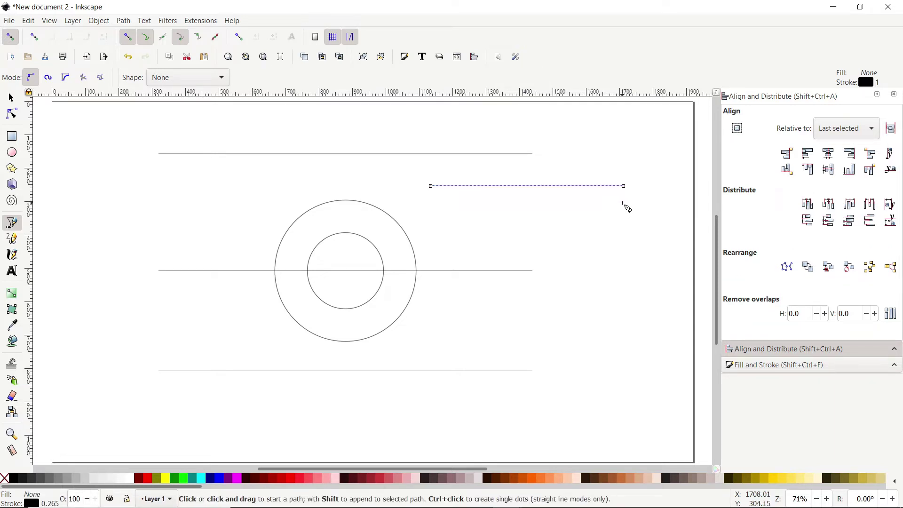
Rotate the new straight line 25° clockwise with the Transform command, and close the Transform settings.
{"action": "left_click", "coordinate": [99, 20]}
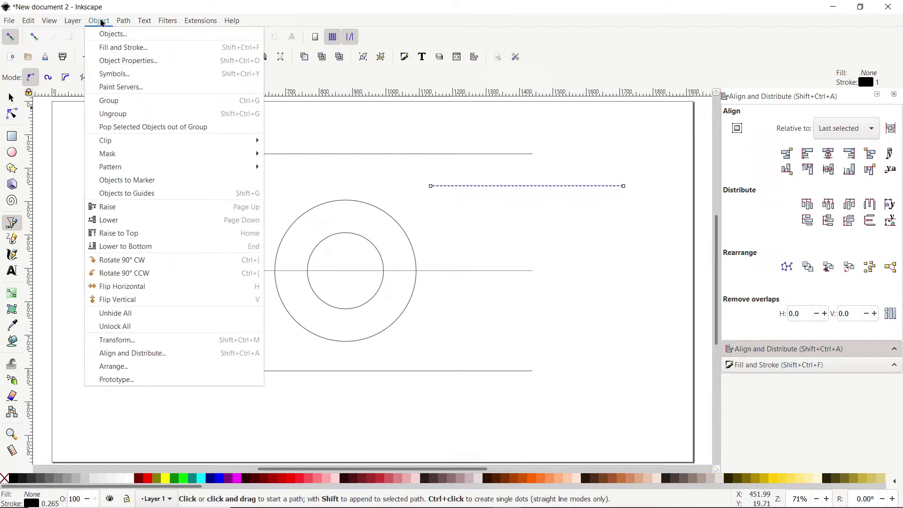
{"action": "left_click", "coordinate": [121, 340]}
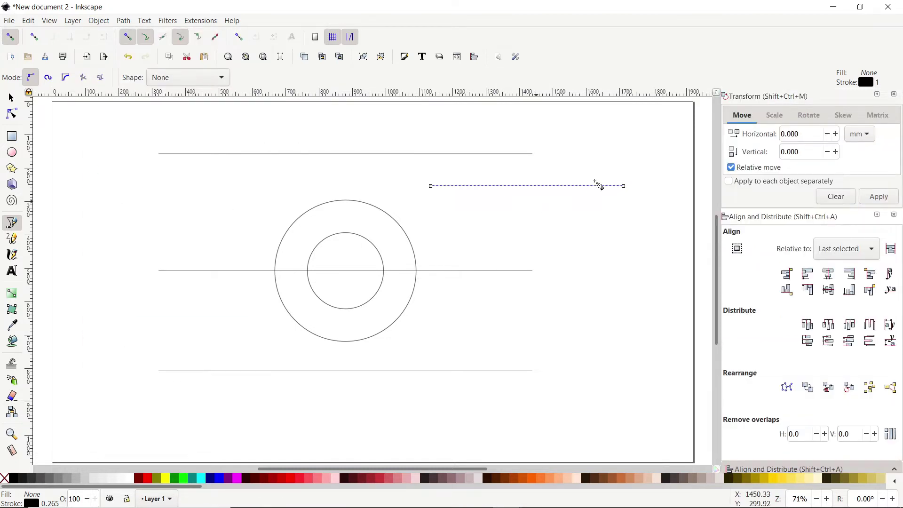
{"action": "left_click", "coordinate": [816, 124]}
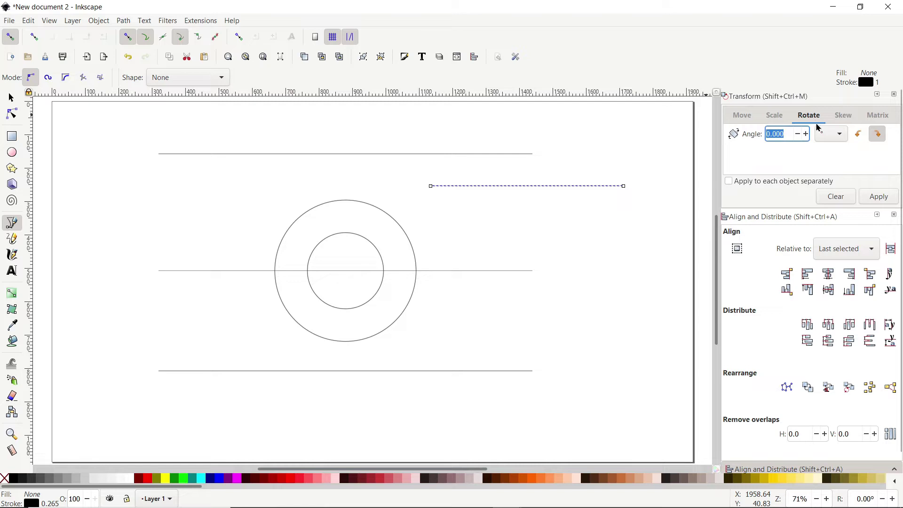
{"action": "type", "text": "25"}
{"action": "left_click", "coordinate": [877, 136]}
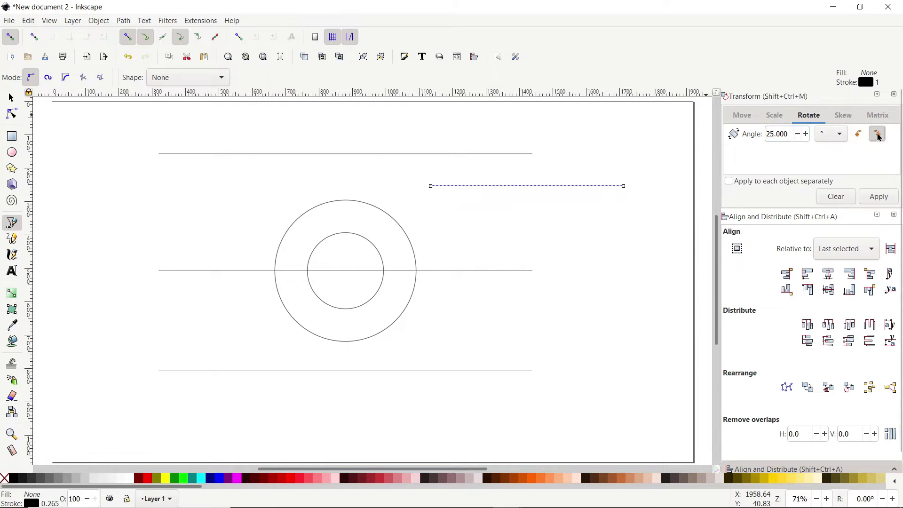
{"action": "left_click", "coordinate": [889, 197]}
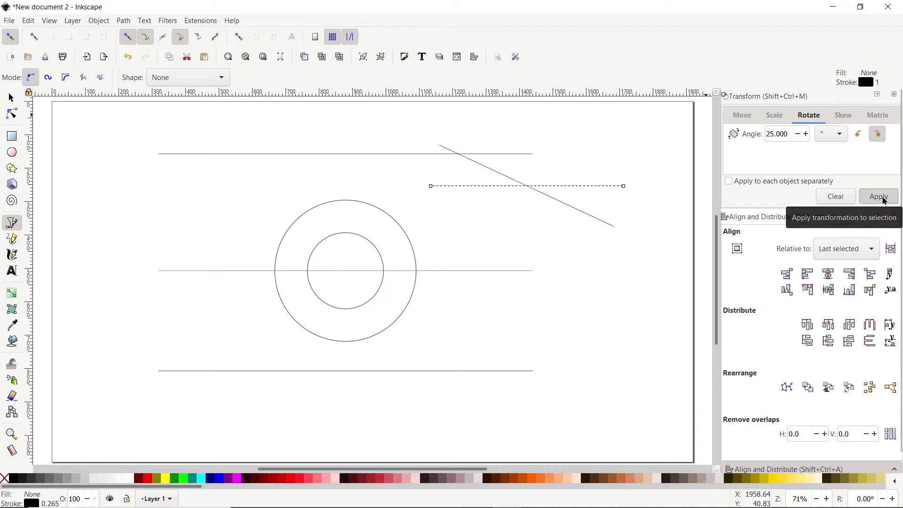
{"action": "key", "text": "s"}
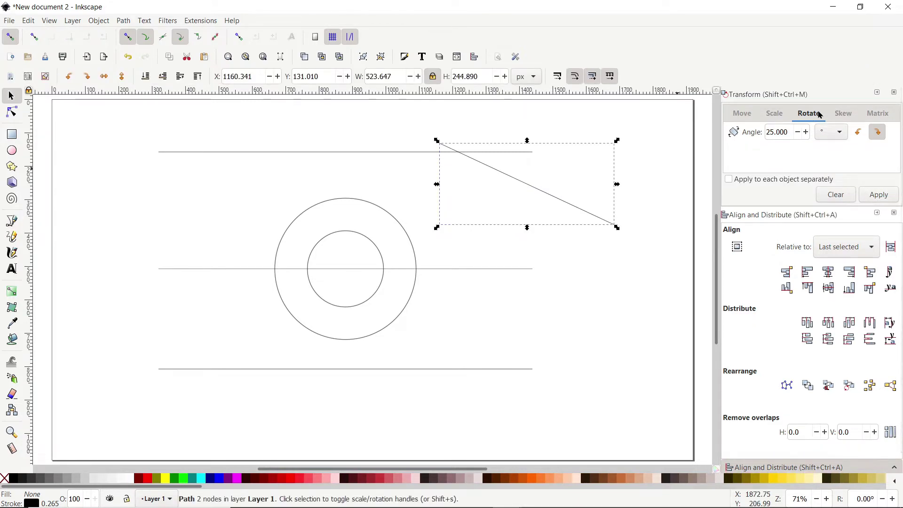
{"action": "left_click", "coordinate": [893, 92]}
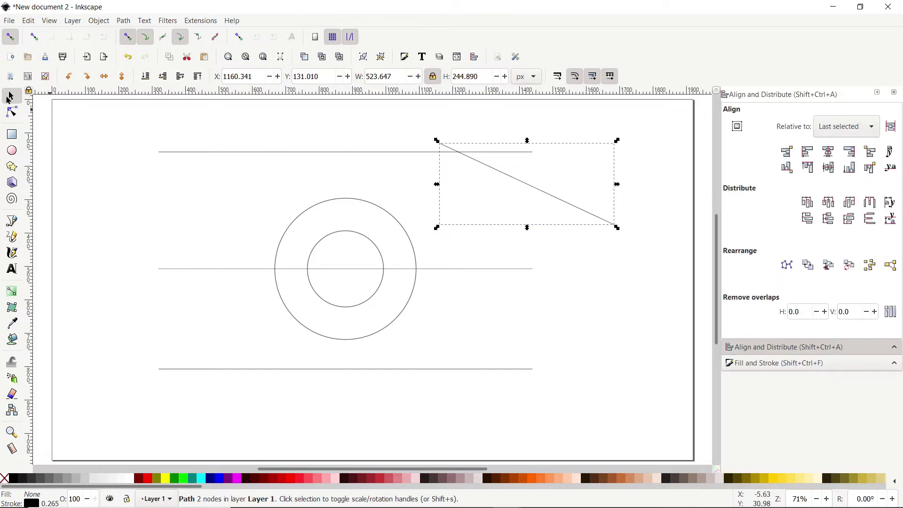
Center the angled line on the inner circle along both axes, aligning relative to the last selected object.
{"action": "key", "text": "shift"}
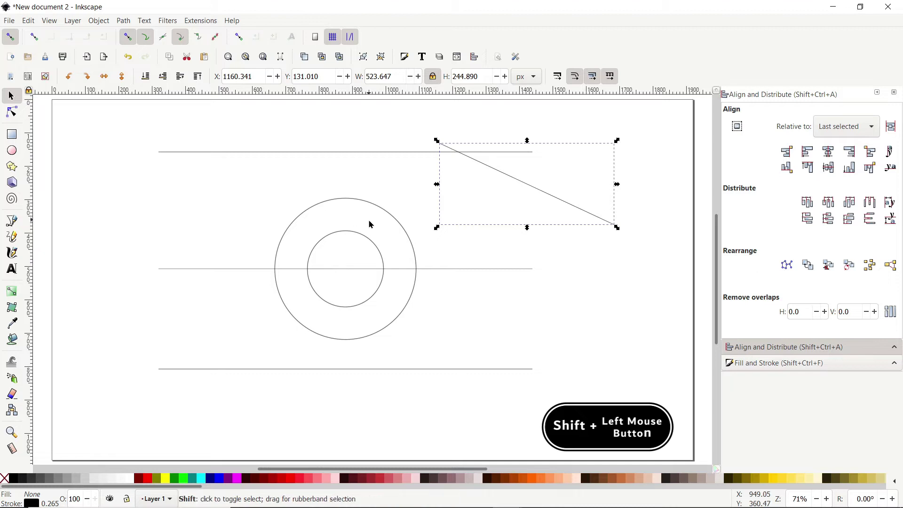
{"action": "left_click", "coordinate": [366, 240], "text": "shift"}
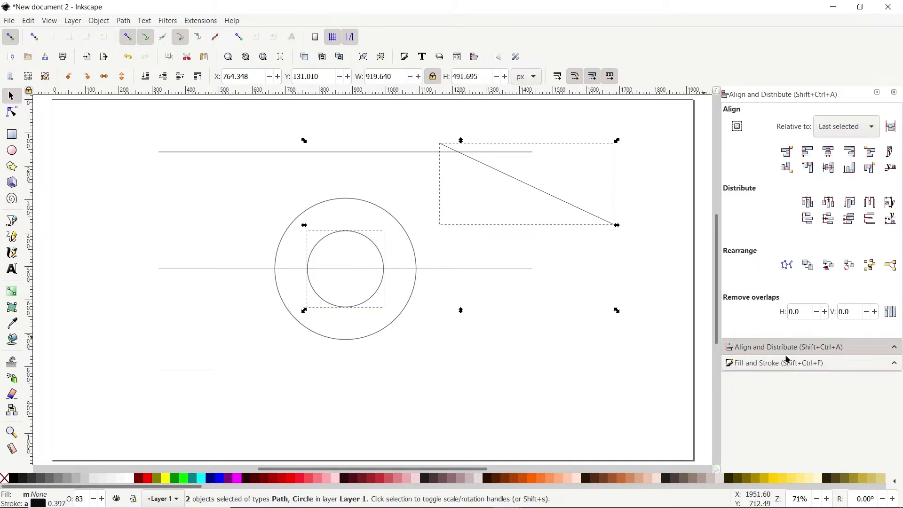
{"action": "left_click", "coordinate": [829, 155]}
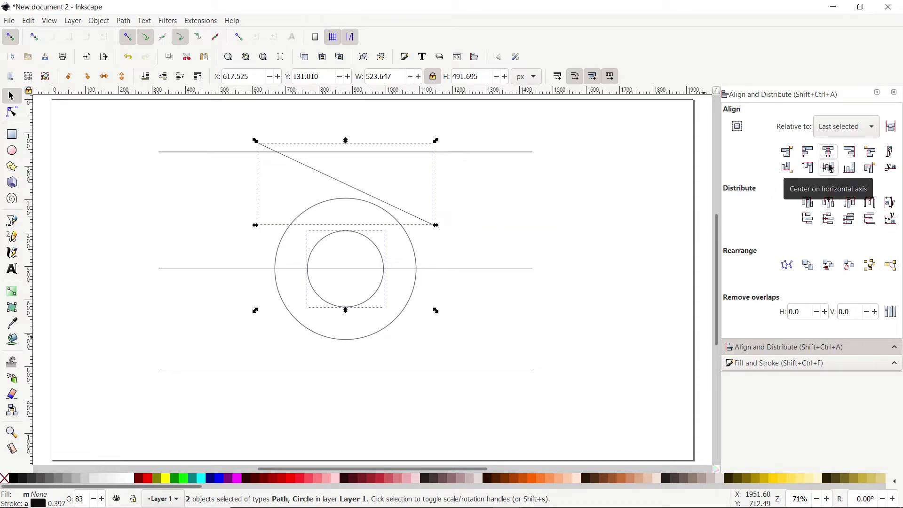
{"action": "left_click", "coordinate": [829, 167]}
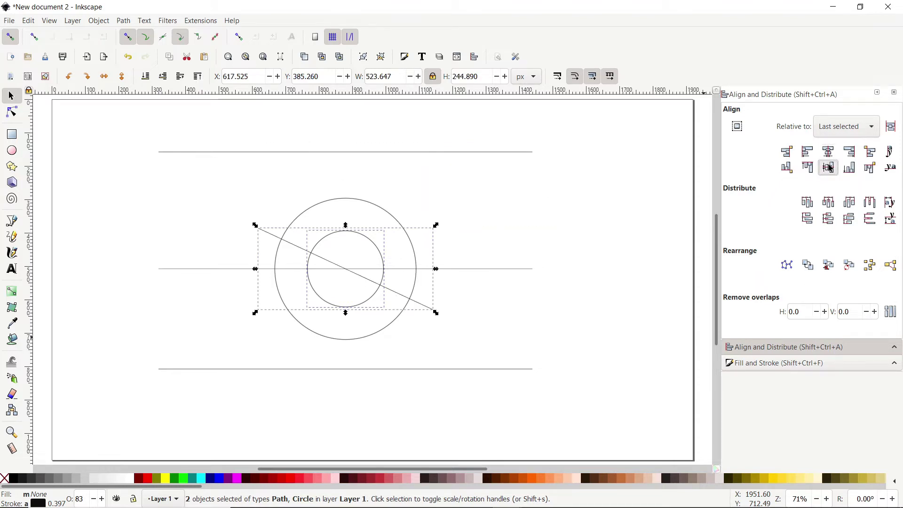
Scale the angled line proportionally from both ends so its endpoints meet the outer circle, making it a diameter.
{"action": "key", "text": "z"}
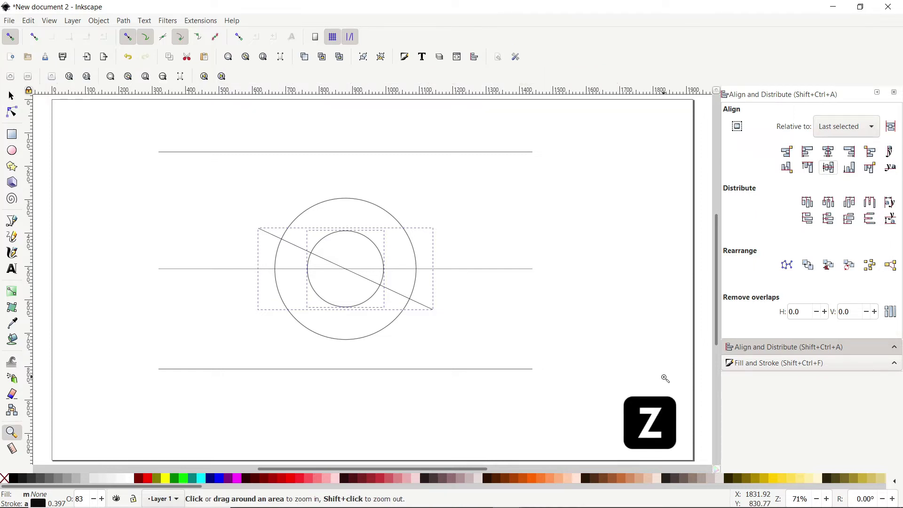
{"action": "left_click_drag", "start_coordinate": [419, 210], "coordinate": [239, 350]}
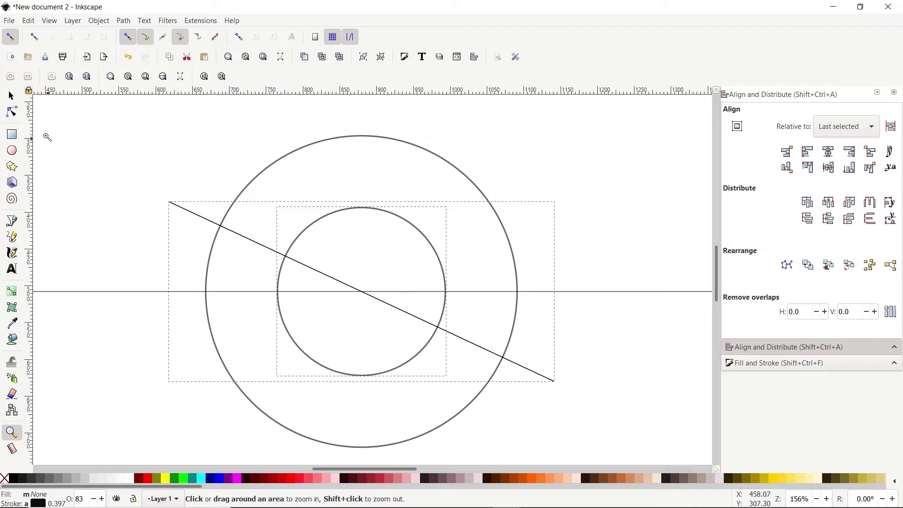
{"action": "left_click", "coordinate": [11, 96]}
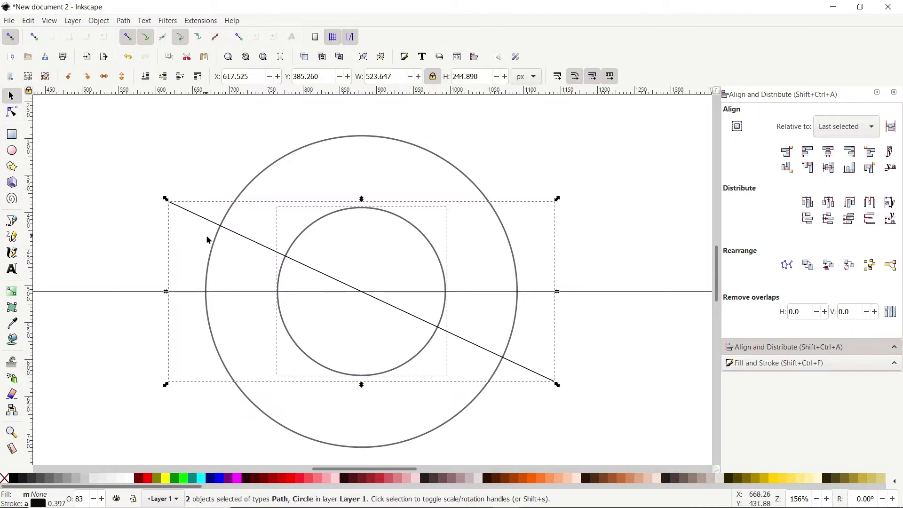
{"action": "left_click", "coordinate": [205, 184]}
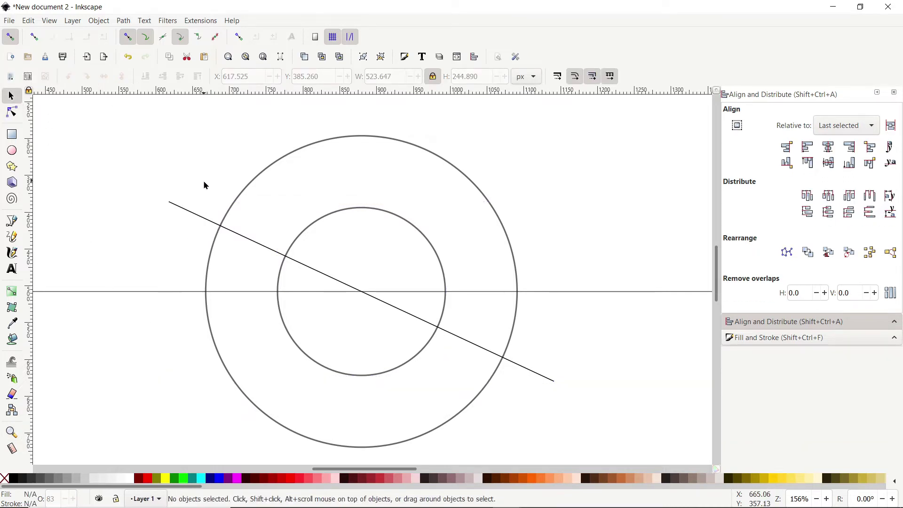
{"action": "left_click", "coordinate": [194, 215]}
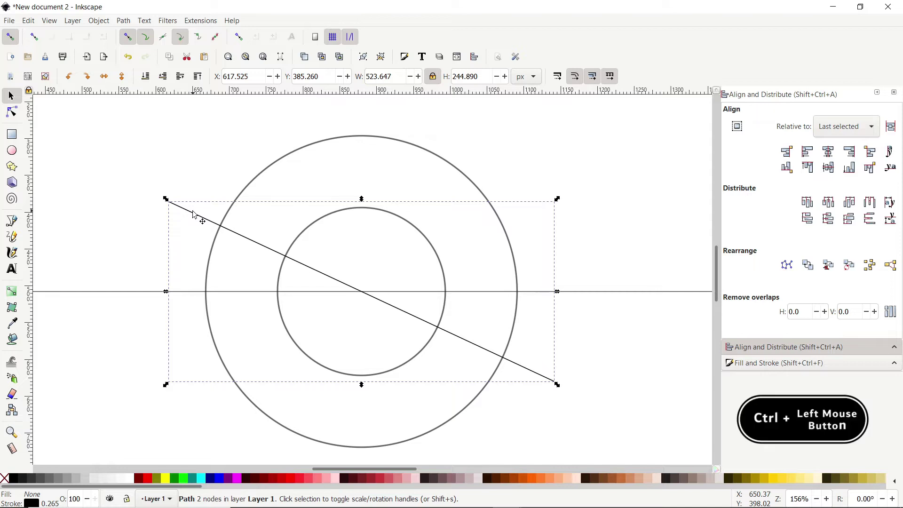
{"action": "key", "text": "ctrl"}
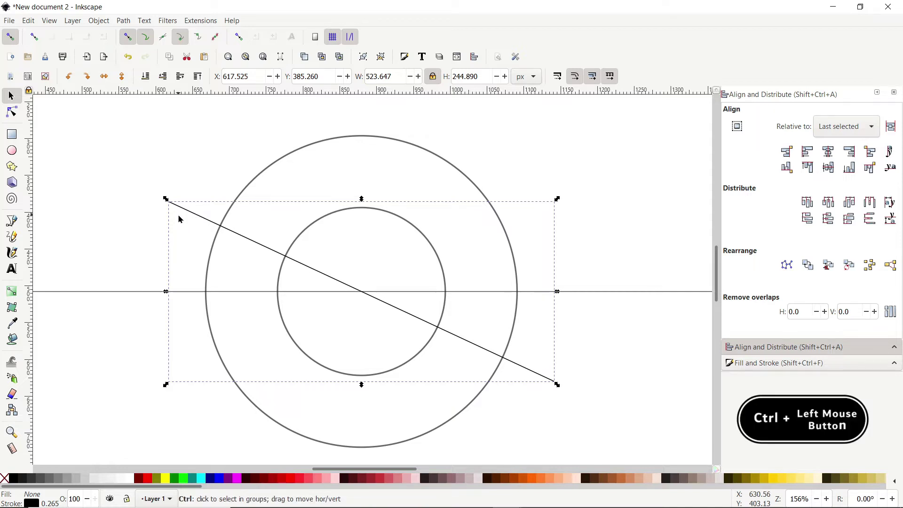
{"action": "left_click_drag", "start_coordinate": [166, 201], "coordinate": [208, 227]}
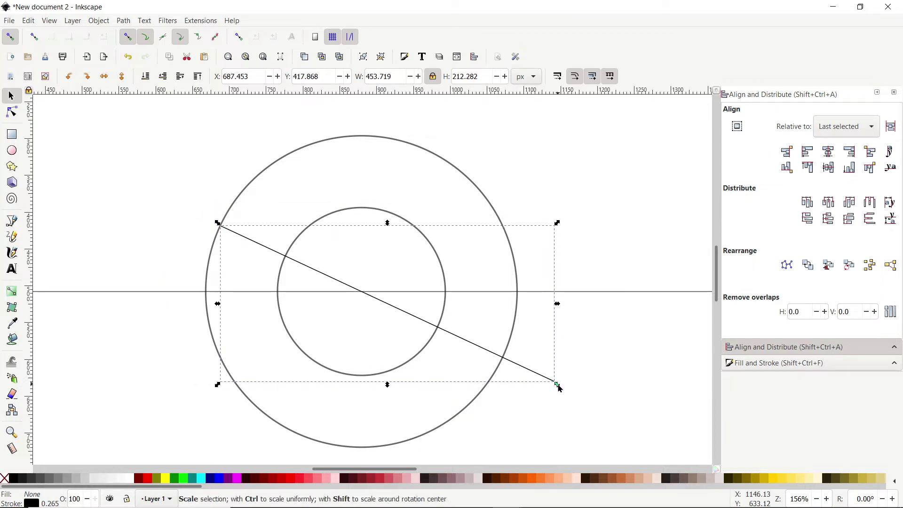
{"action": "left_click_drag", "start_coordinate": [557, 386], "coordinate": [505, 378]}
{"action": "key", "text": "ctrl"}
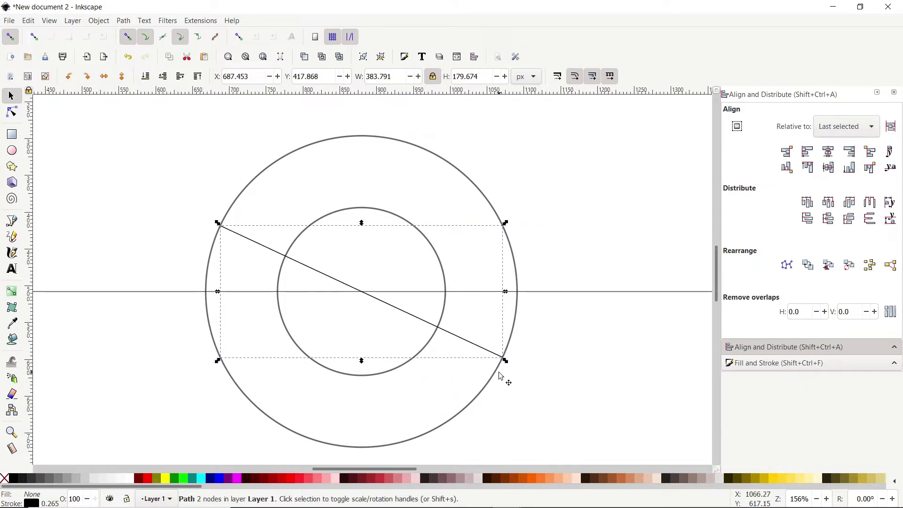
Duplicate the diameter line, rotate the copy 90° clockwise and snap its lower end to the diameter's upper-left endpoint on the outer circle.
{"action": "right_click", "coordinate": [322, 272]}
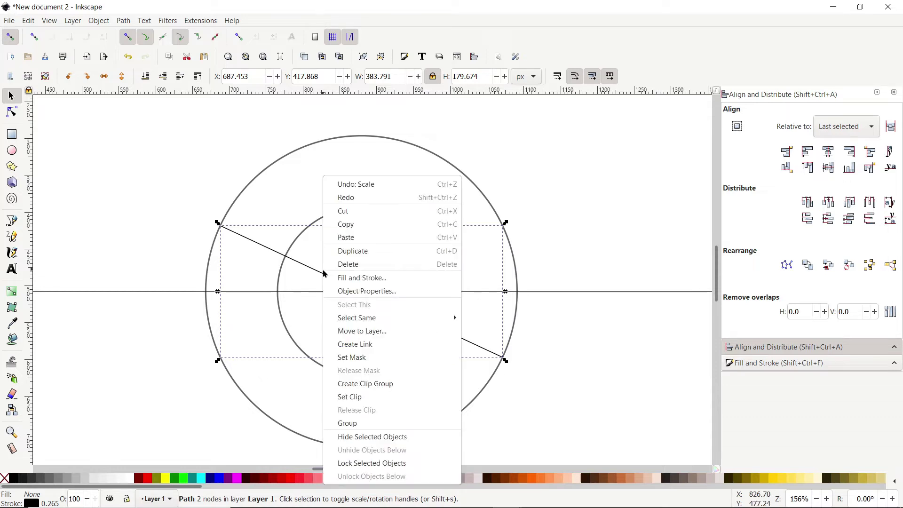
{"action": "left_click", "coordinate": [347, 251]}
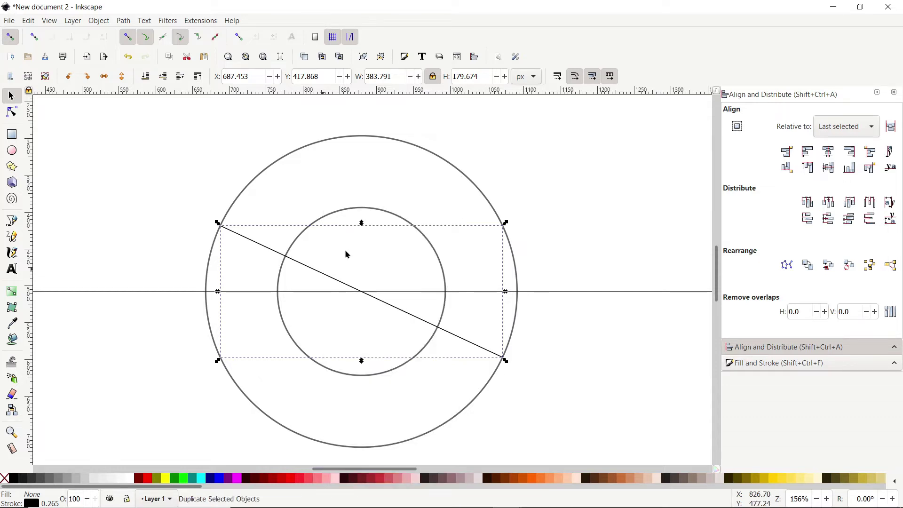
{"action": "left_click", "coordinate": [86, 76]}
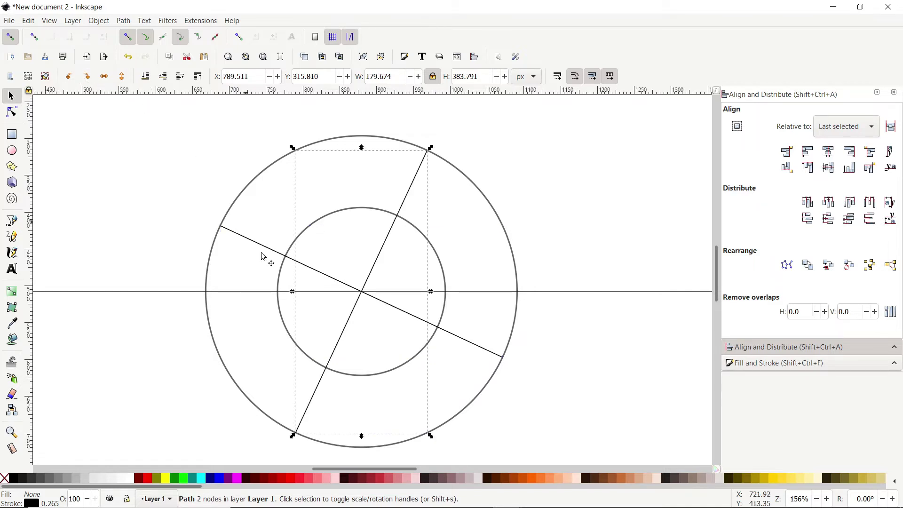
{"action": "left_click_drag", "start_coordinate": [303, 428], "coordinate": [232, 220]}
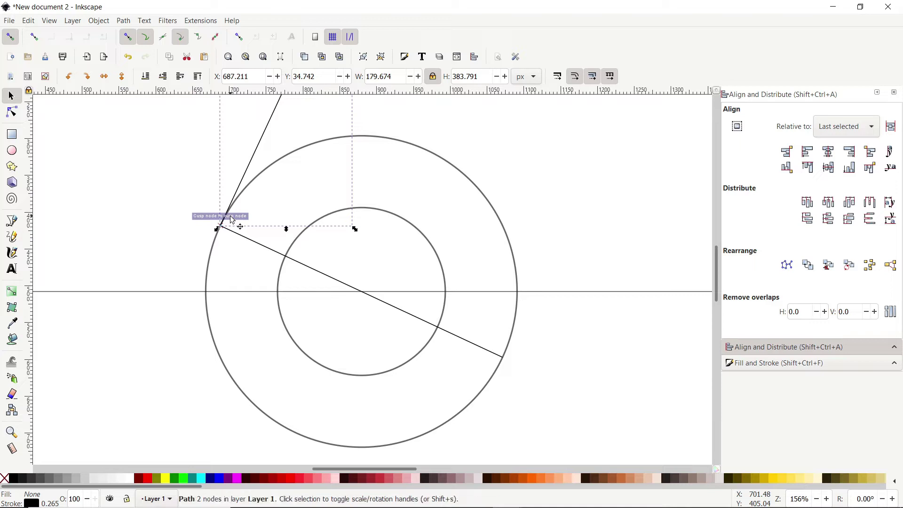
Duplicate the outer tangent line and, with snapping to path intersections enabled, snap the copy's lower end to the diameter's upper-left crossing with the inner circle.
{"action": "right_click", "coordinate": [247, 168]}
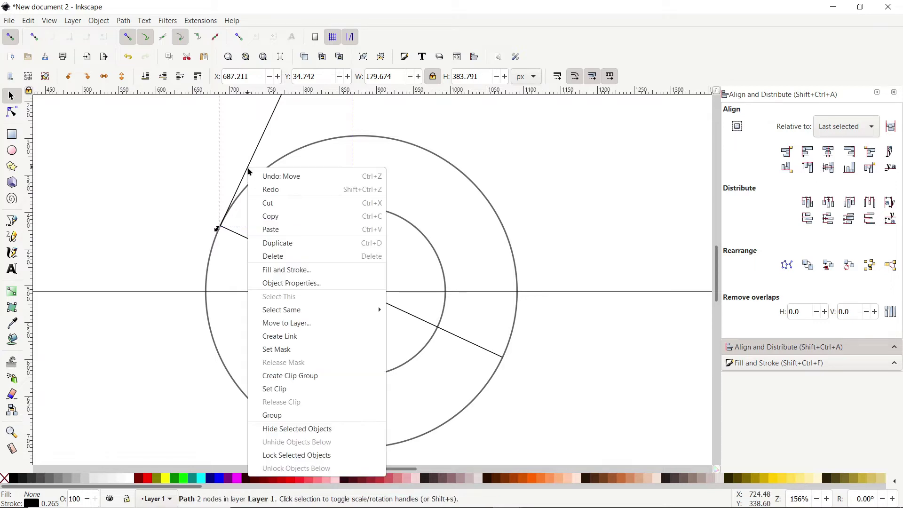
{"action": "left_click", "coordinate": [276, 243]}
{"action": "left_click_drag", "start_coordinate": [244, 190], "coordinate": [285, 190]}
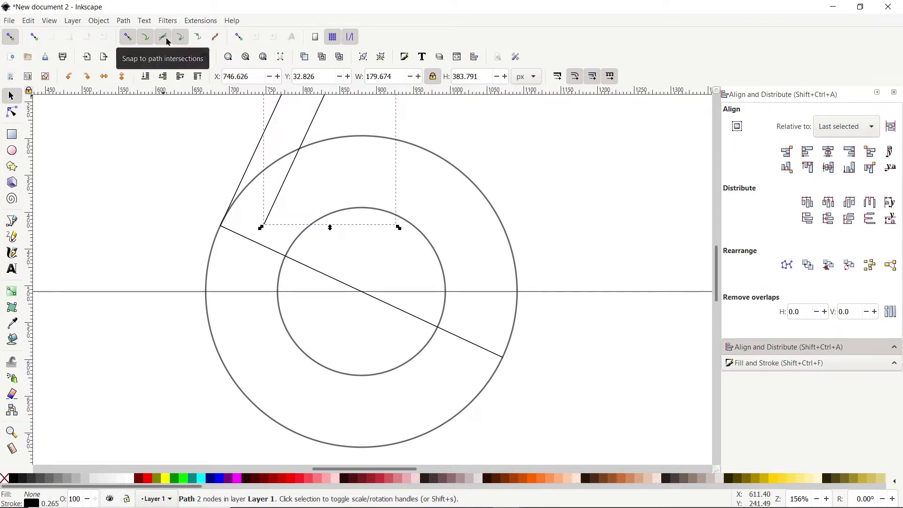
{"action": "left_click_drag", "start_coordinate": [273, 221], "coordinate": [295, 249]}
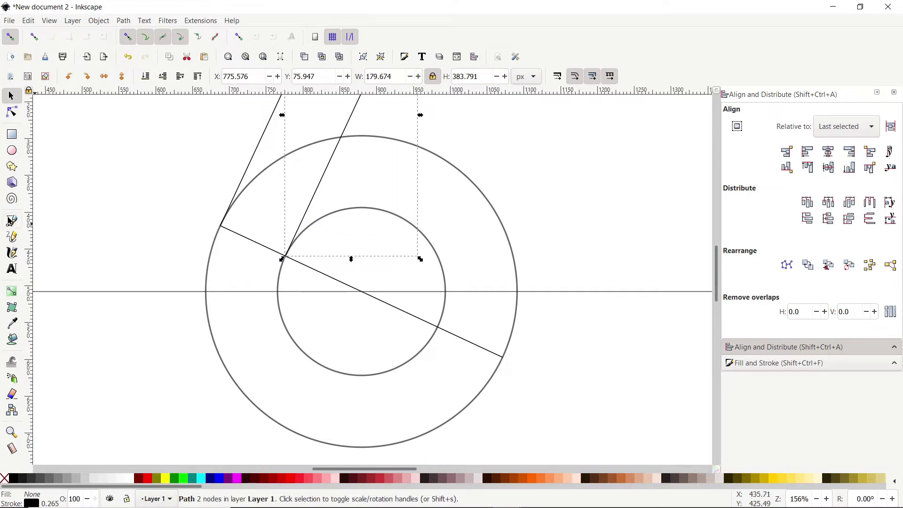
Draw a vertical straight line about 471 px long with the Pen tool, just right of the outer circle.
{"action": "left_click", "coordinate": [12, 220]}
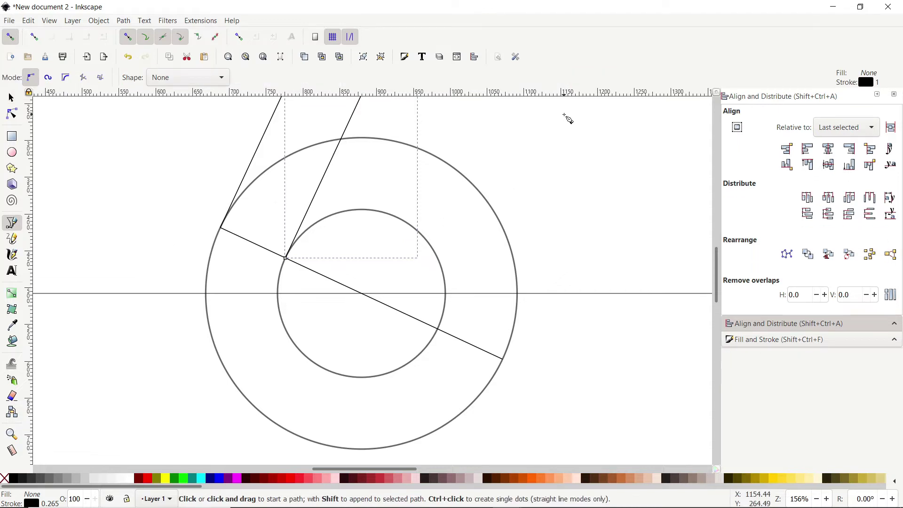
{"action": "left_click", "coordinate": [568, 118]}
{"action": "key", "text": "Escape"}
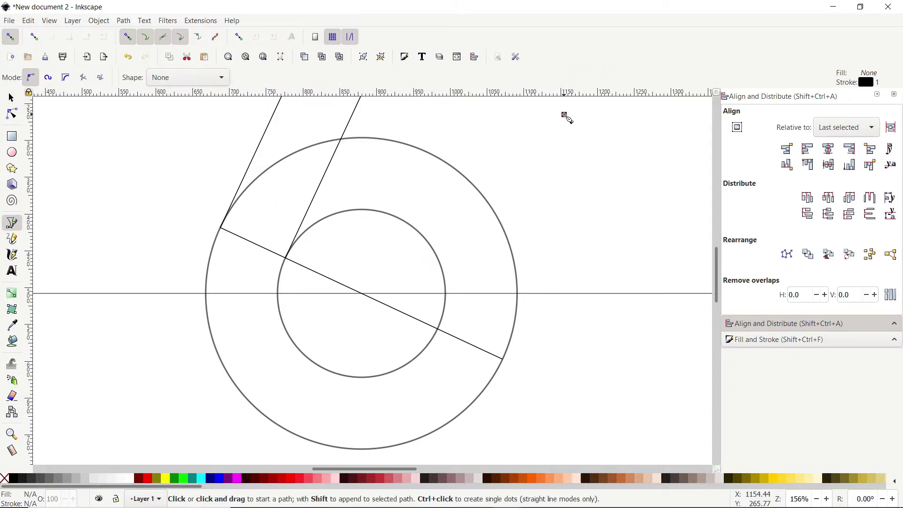
{"action": "left_click", "coordinate": [564, 115]}
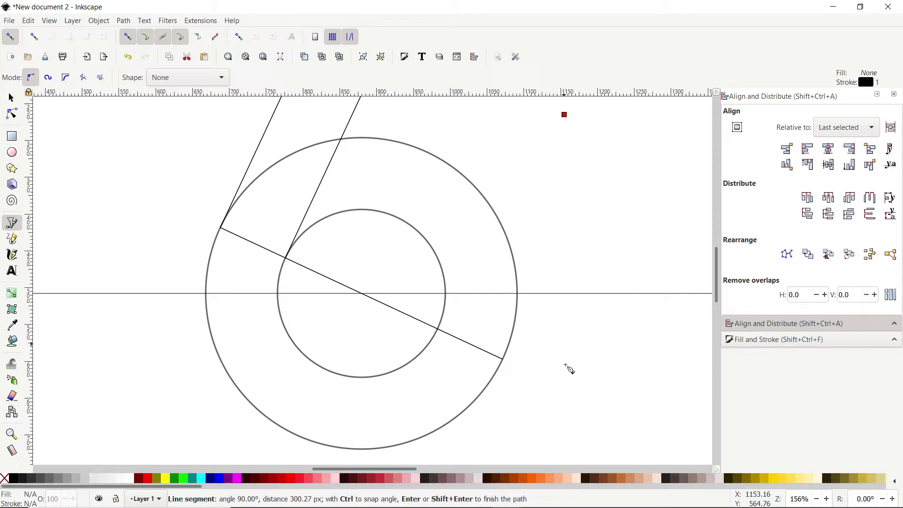
{"action": "left_click", "coordinate": [579, 466]}
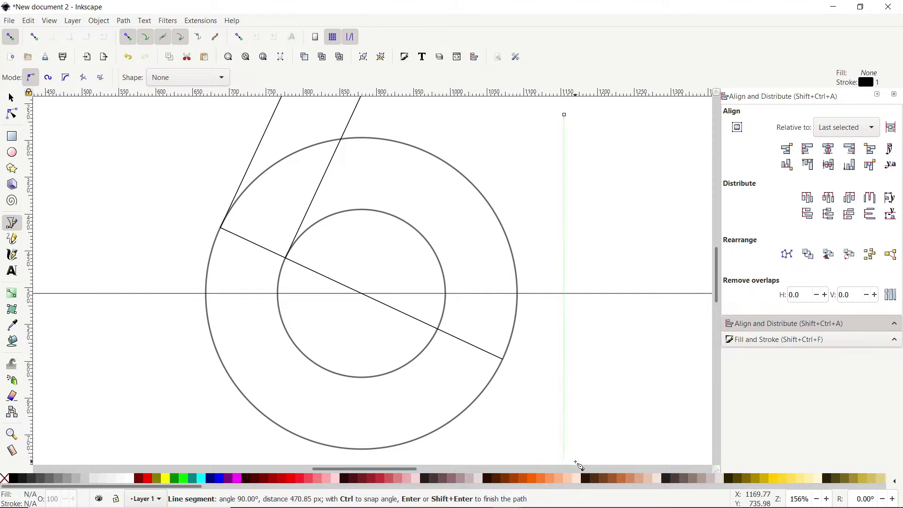
{"action": "key", "text": "Return"}
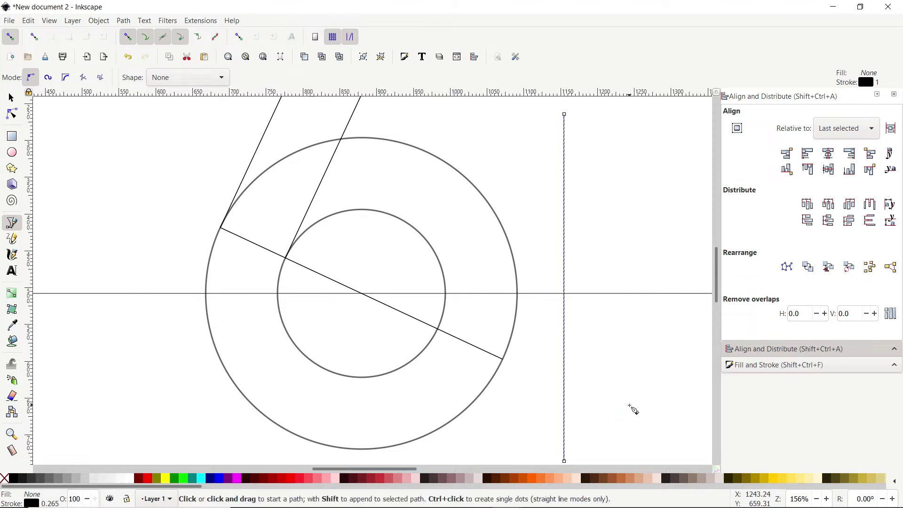
Center the vertical line on the inner circle along both axes.
{"action": "left_click", "coordinate": [12, 98]}
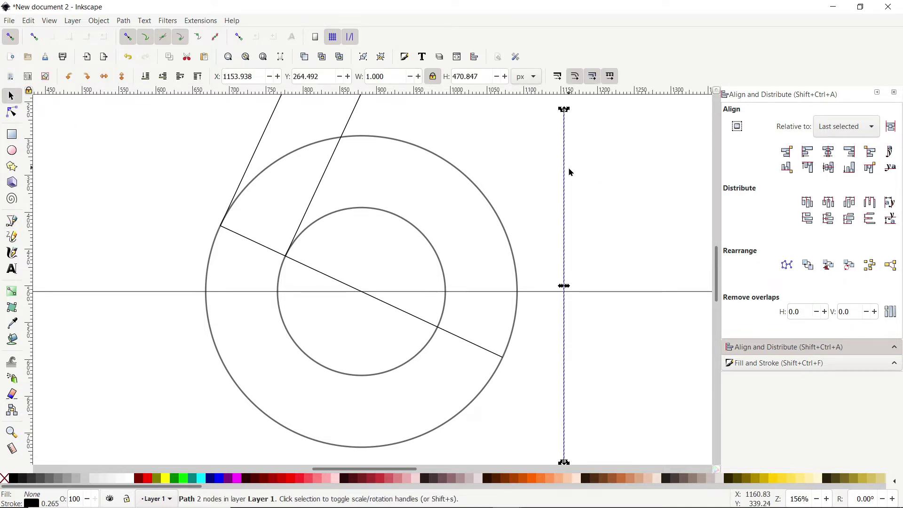
{"action": "left_click", "coordinate": [401, 222], "text": "shift"}
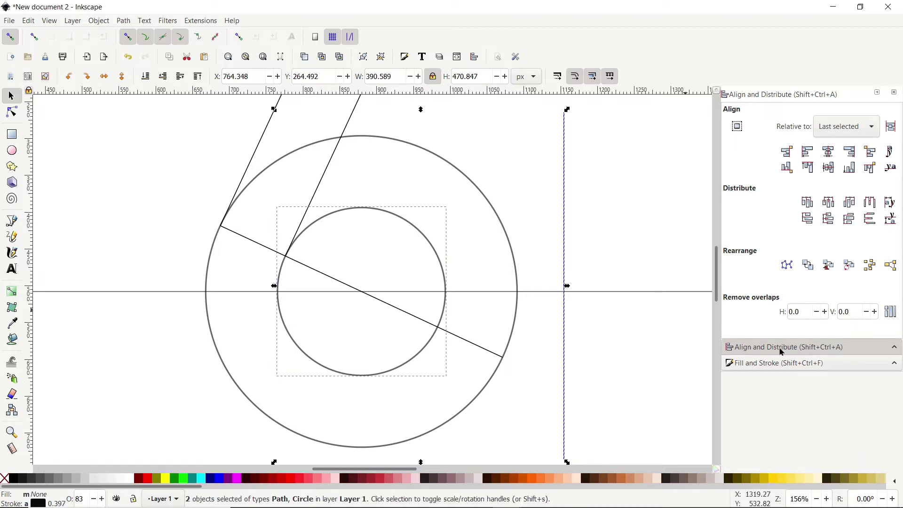
{"action": "left_click", "coordinate": [829, 155]}
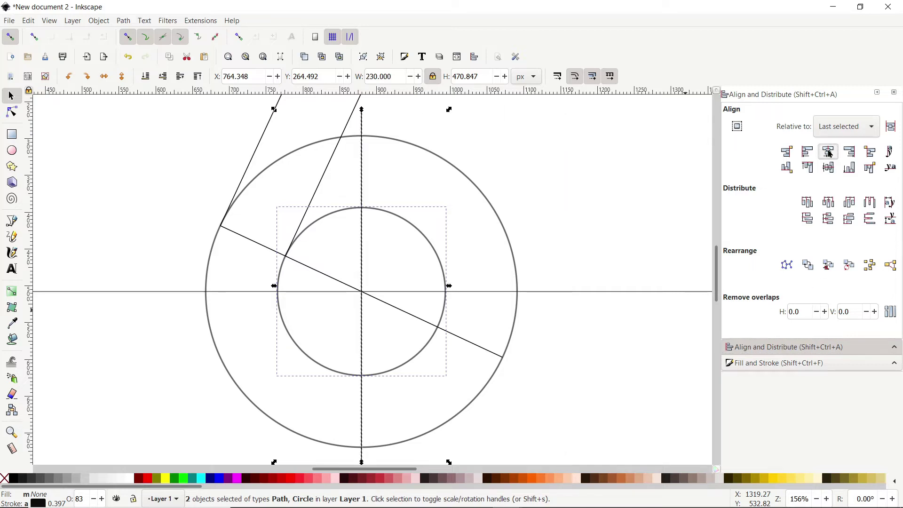
{"action": "left_click", "coordinate": [828, 168]}
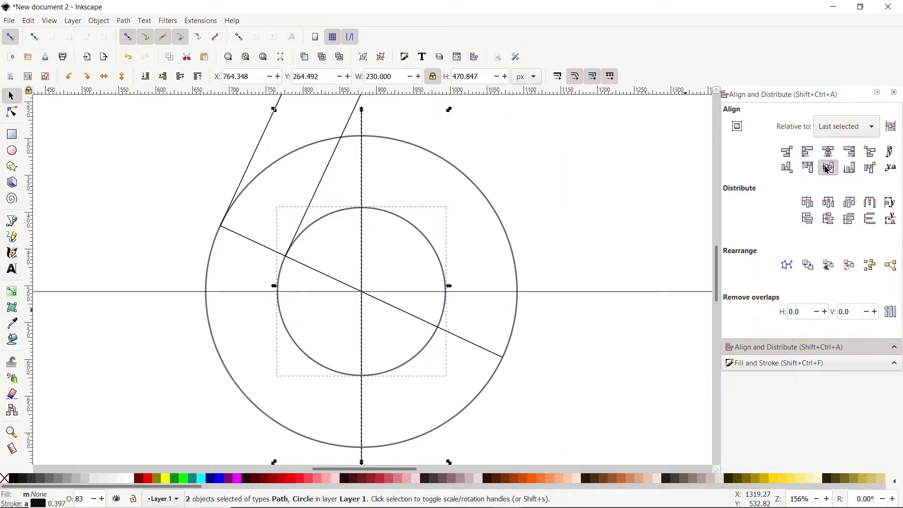
Select all three horizontal guide lines and change their stroke color to a pinkish red.
{"action": "left_click", "coordinate": [263, 57]}
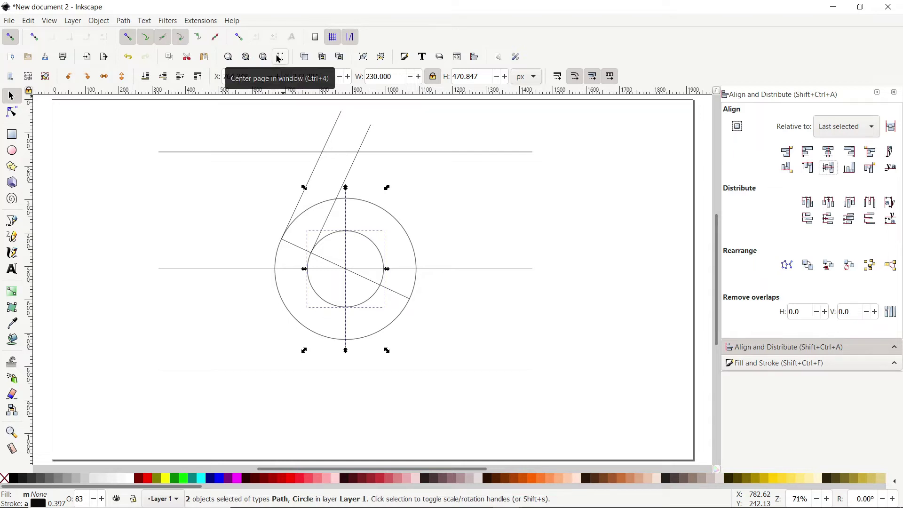
{"action": "left_click", "coordinate": [511, 227]}
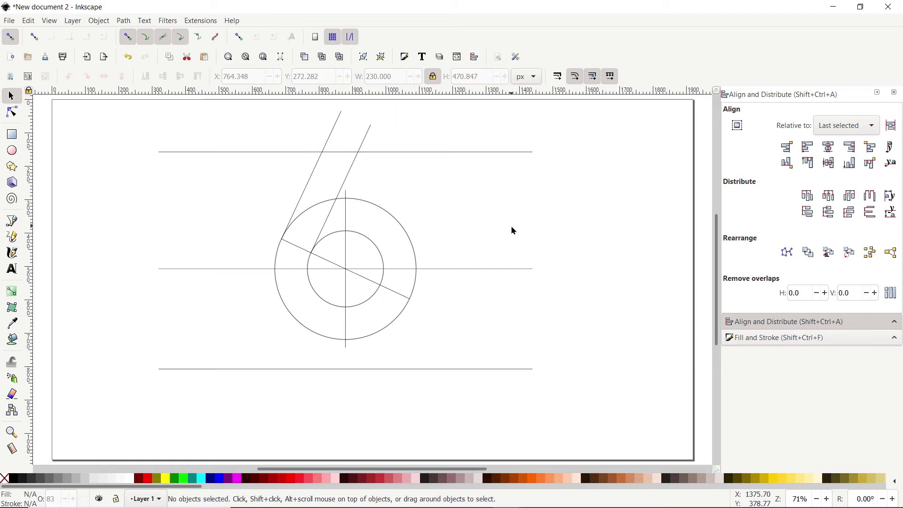
{"action": "left_click", "coordinate": [512, 230], "text": "shift"}
{"action": "key", "text": "shift"}
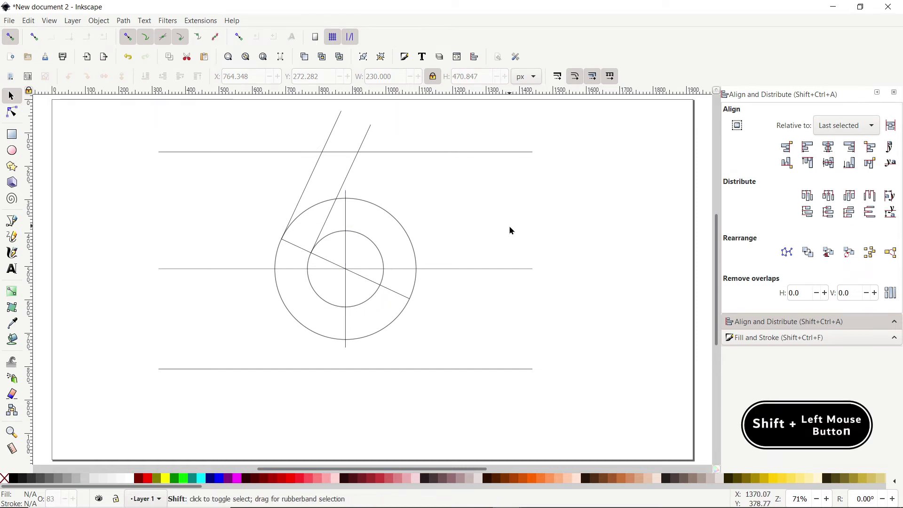
{"action": "left_click", "coordinate": [497, 153], "text": "shift"}
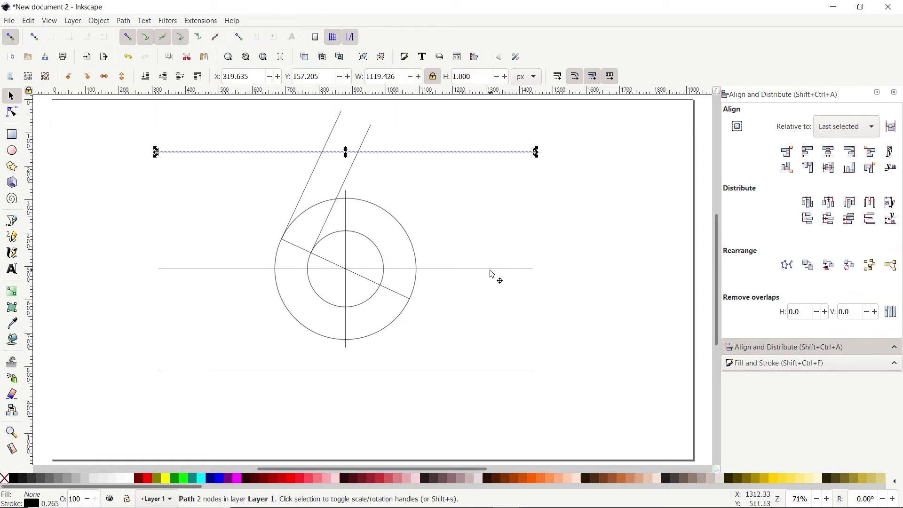
{"action": "left_click", "coordinate": [492, 271], "text": "shift"}
{"action": "left_click", "coordinate": [492, 370], "text": "shift"}
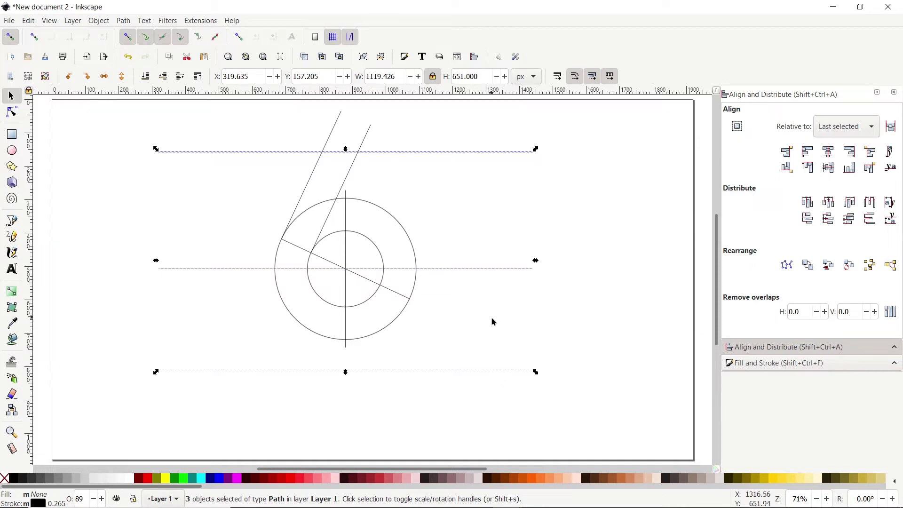
{"action": "key", "text": "shift"}
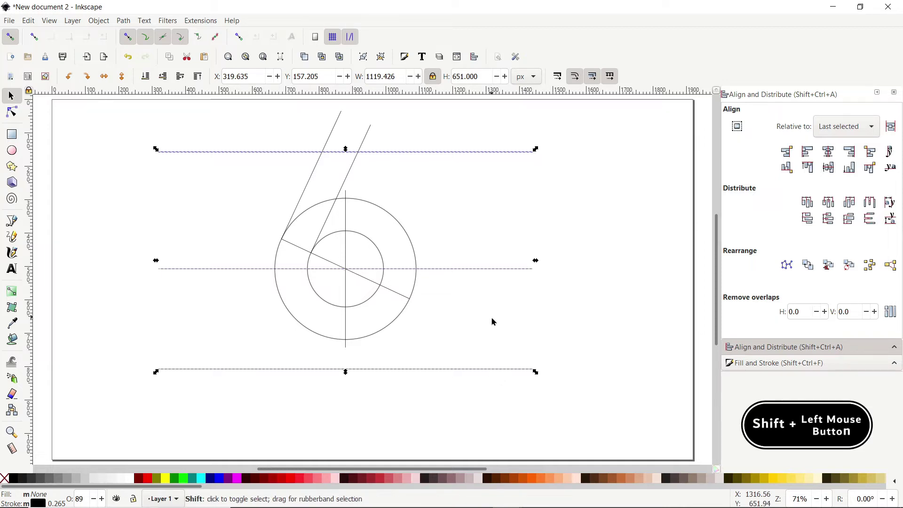
{"action": "left_click", "coordinate": [308, 482], "text": "shift"}
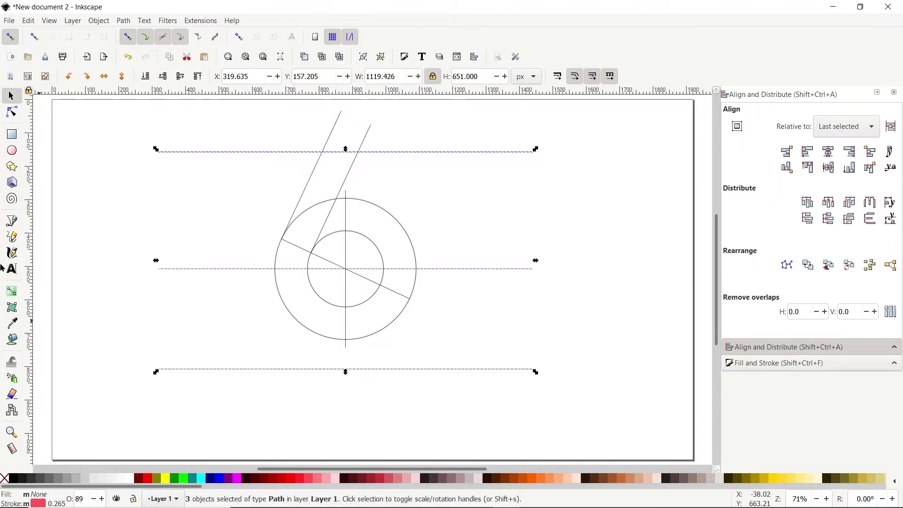
Draw a straight horizontal line along the upper guide with the Pen tool, crossing both slanted tangent lines.
{"action": "left_click", "coordinate": [12, 222]}
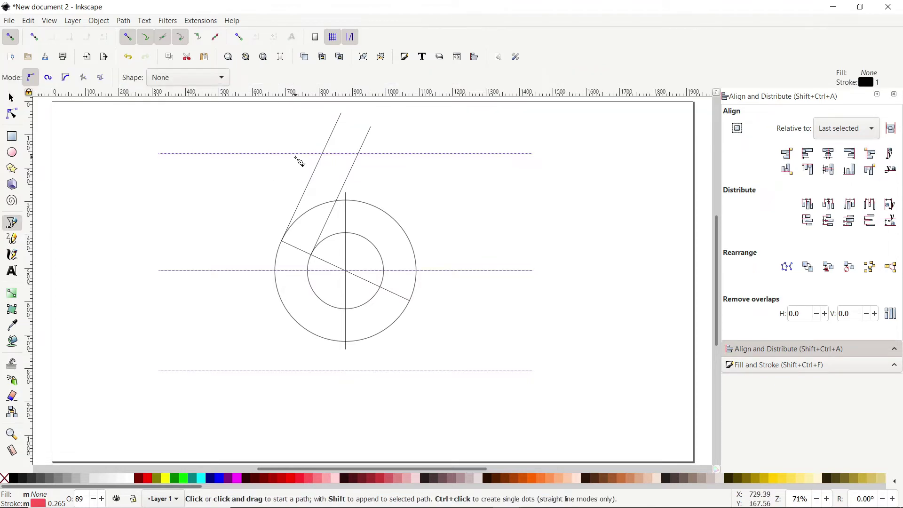
{"action": "left_click", "coordinate": [290, 154]}
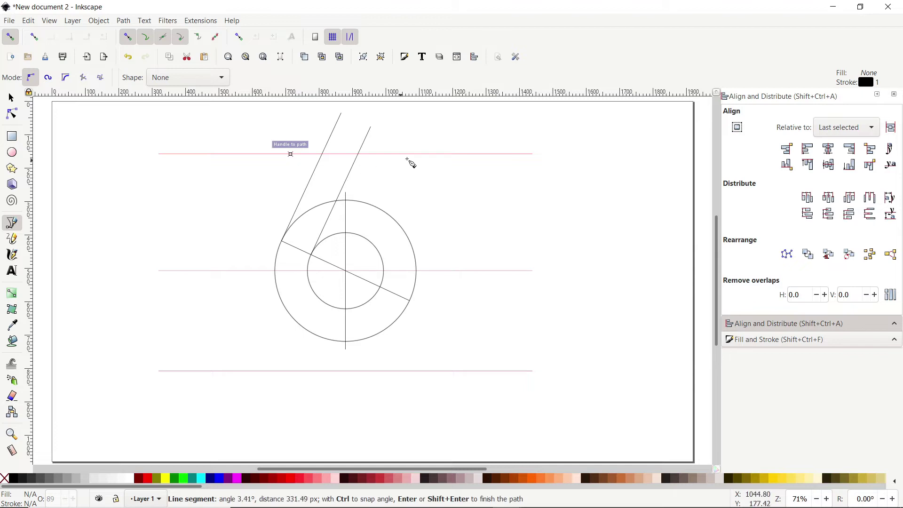
{"action": "left_click", "coordinate": [409, 154]}
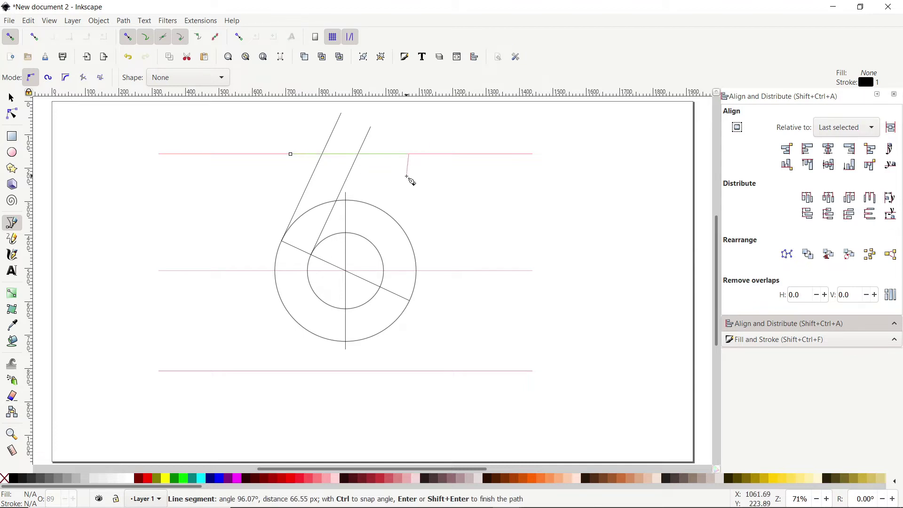
{"action": "key", "text": "Return"}
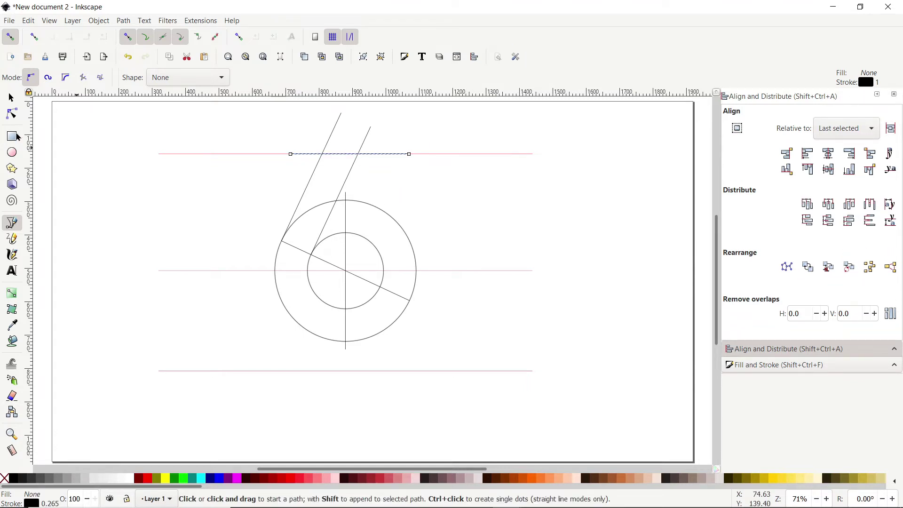
Select the circles and all black construction lines, and combine them into a single path.
{"action": "left_click", "coordinate": [11, 96]}
{"action": "mouse_move", "coordinate": [245, 110]}
{"action": "left_mouse_down"}
{"action": "mouse_move", "coordinate": [379, 296]}
{"action": "mouse_move", "coordinate": [445, 359]}
{"action": "mouse_move", "coordinate": [437, 357]}
{"action": "left_mouse_up"}
{"action": "left_click", "coordinate": [123, 20]}
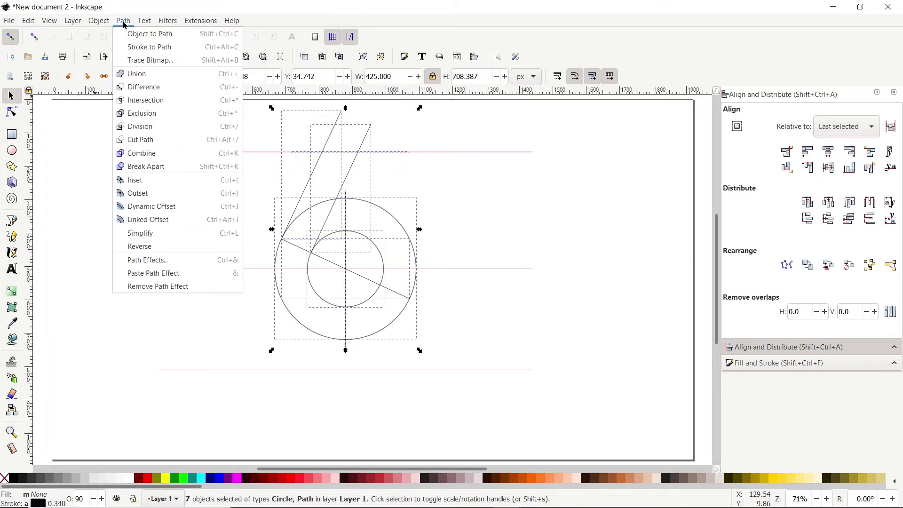
{"action": "left_click", "coordinate": [158, 159]}
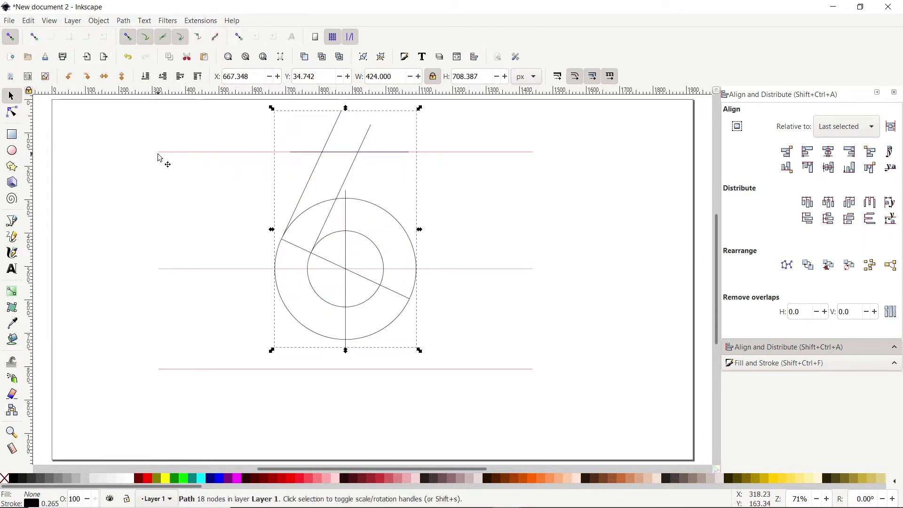
Draw a rectangle of about 582 × 792 px around the construction, filled with #FF2A2A, and place it behind the lines.
{"action": "left_click", "coordinate": [12, 135]}
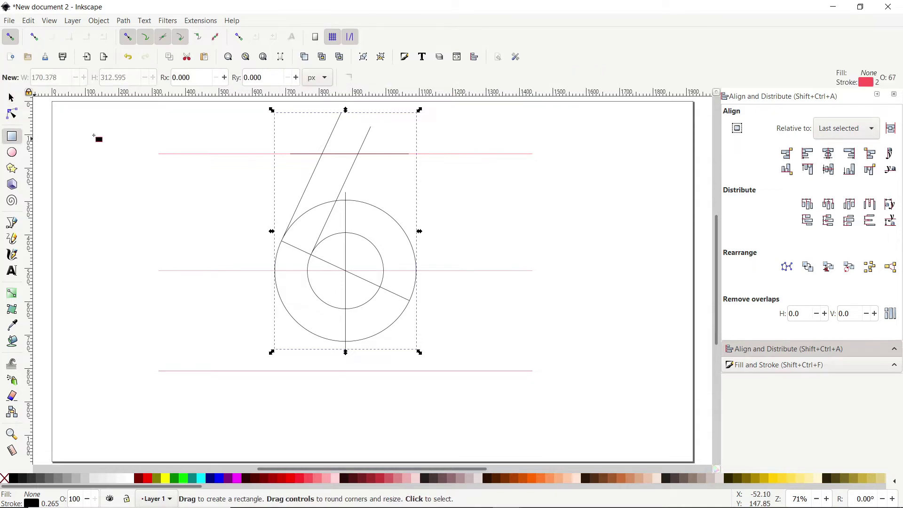
{"action": "left_click_drag", "start_coordinate": [244, 107], "coordinate": [440, 371]}
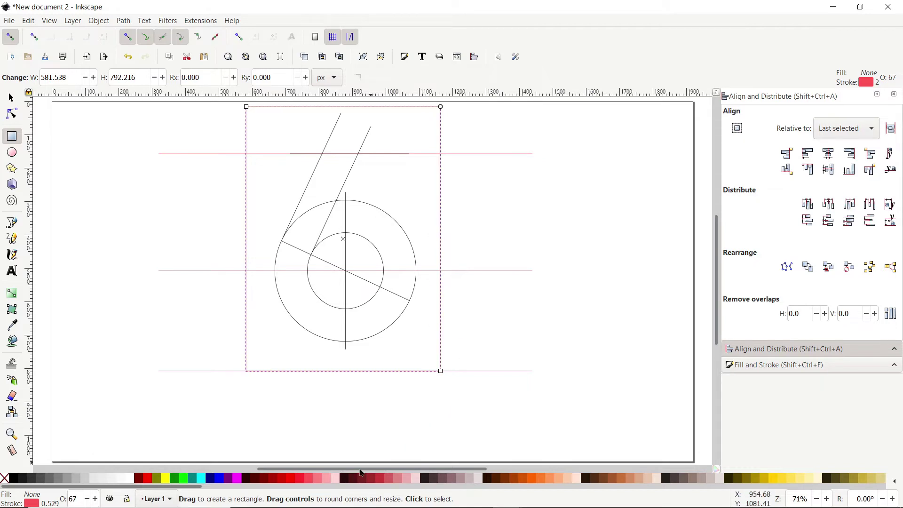
{"action": "left_click", "coordinate": [299, 478]}
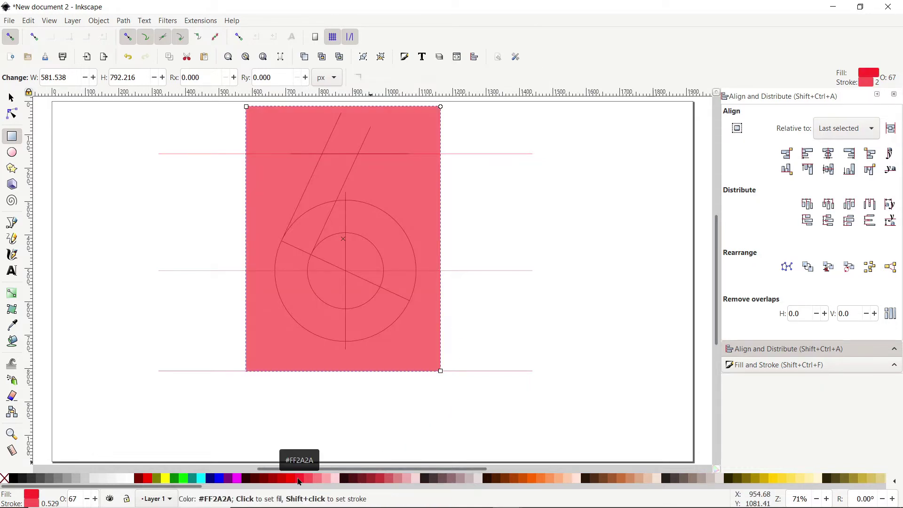
{"action": "left_click", "coordinate": [12, 98]}
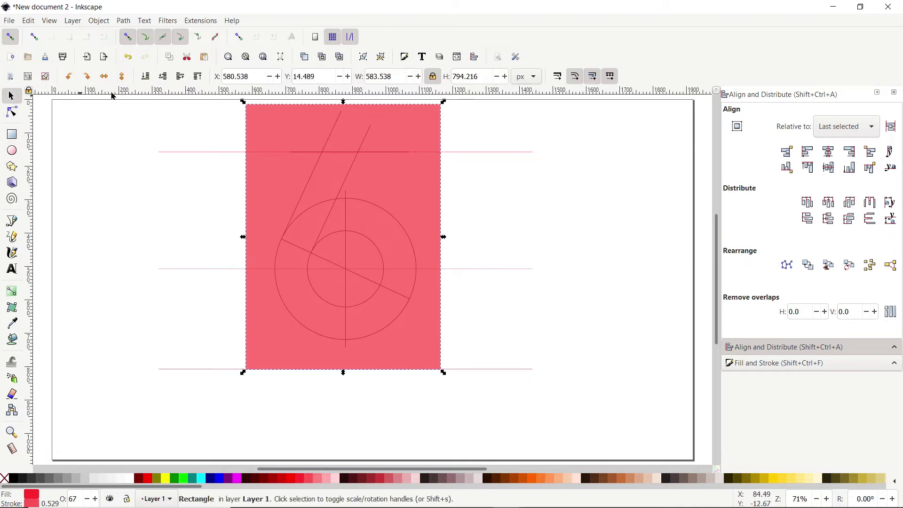
{"action": "left_click", "coordinate": [144, 81]}
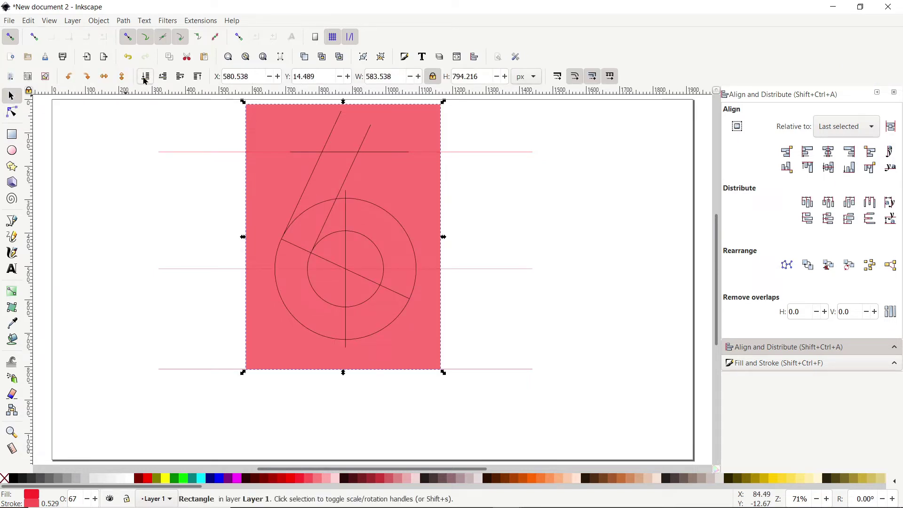
Divide the red rectangle by the combined construction path and give the resulting pieces a black stroke.
{"action": "mouse_move", "coordinate": [239, 397]}
{"action": "left_mouse_down"}
{"action": "mouse_move", "coordinate": [463, 120]}
{"action": "mouse_move", "coordinate": [467, 101]}
{"action": "left_mouse_up"}
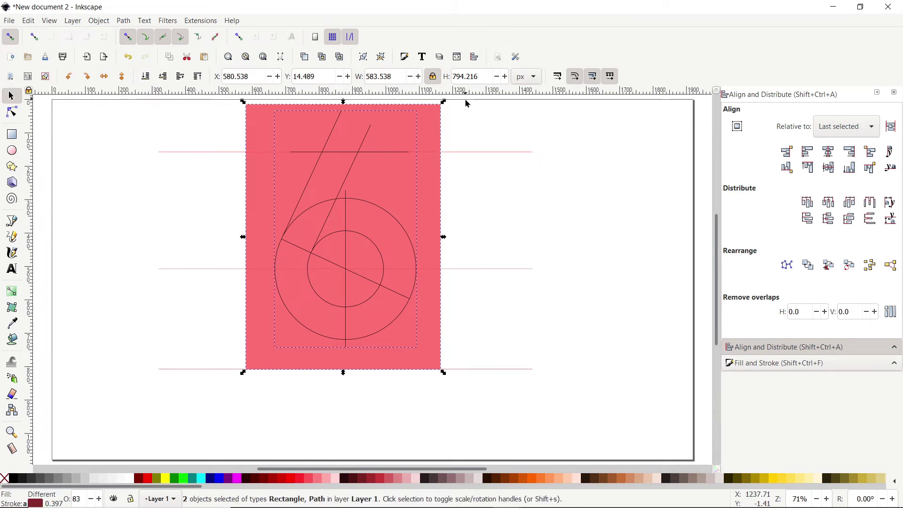
{"action": "left_click", "coordinate": [123, 21]}
{"action": "left_click", "coordinate": [142, 126]}
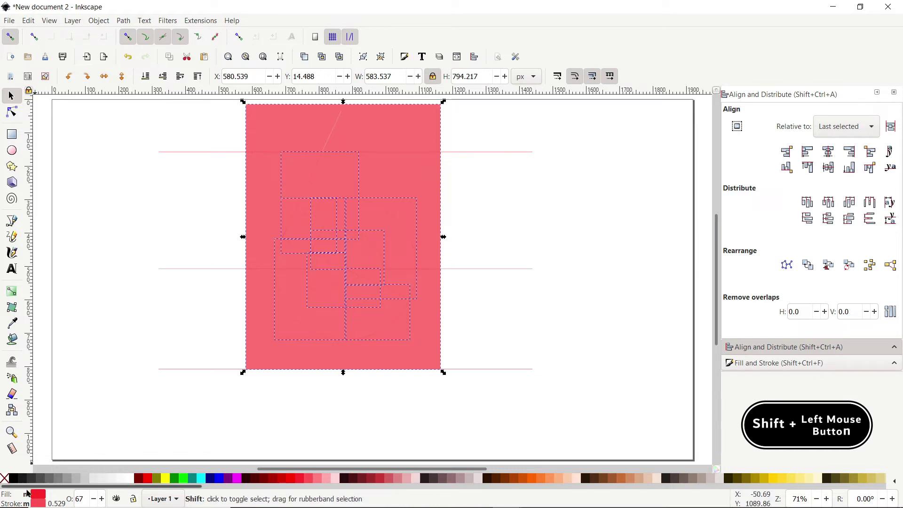
{"action": "left_click", "coordinate": [12, 481], "text": "shift"}
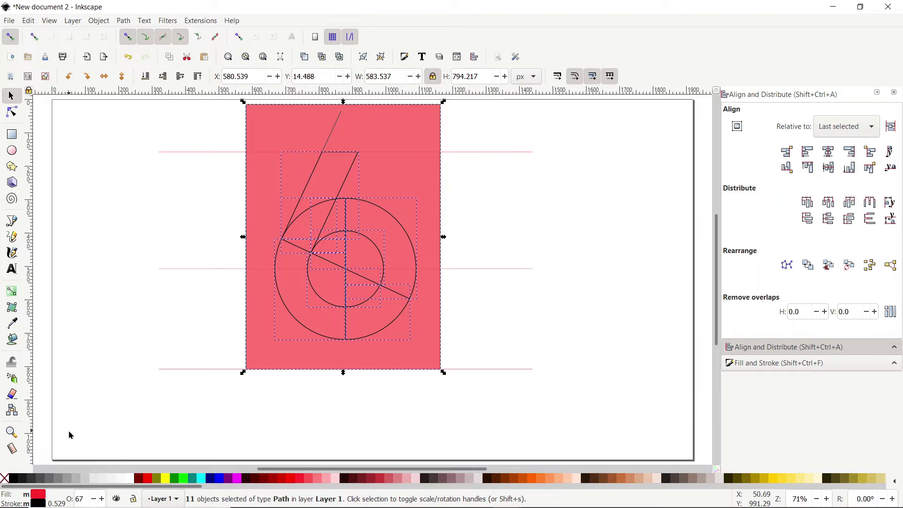
{"action": "left_click", "coordinate": [461, 237]}
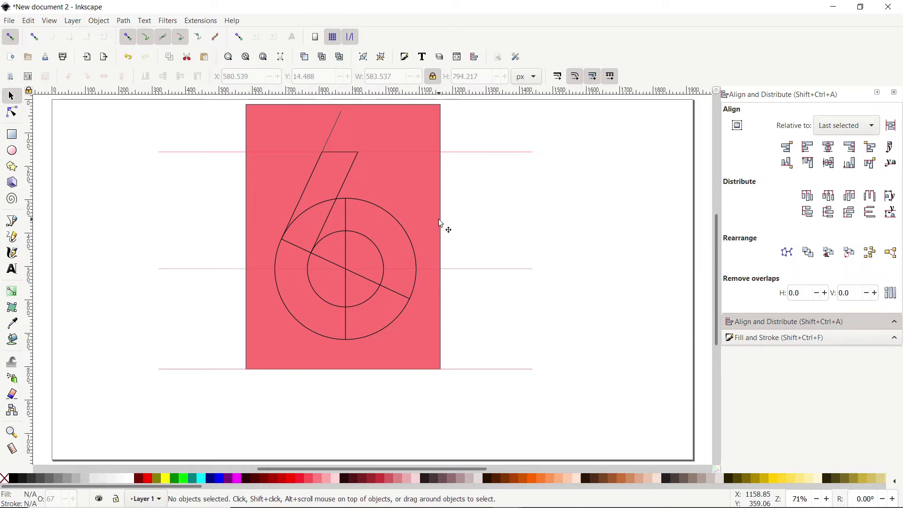
Delete the surplus pieces, keeping only the slanted stem and the ring section curving down to the vertical center line.
{"action": "left_click", "coordinate": [441, 223]}
{"action": "key", "text": "Delete"}
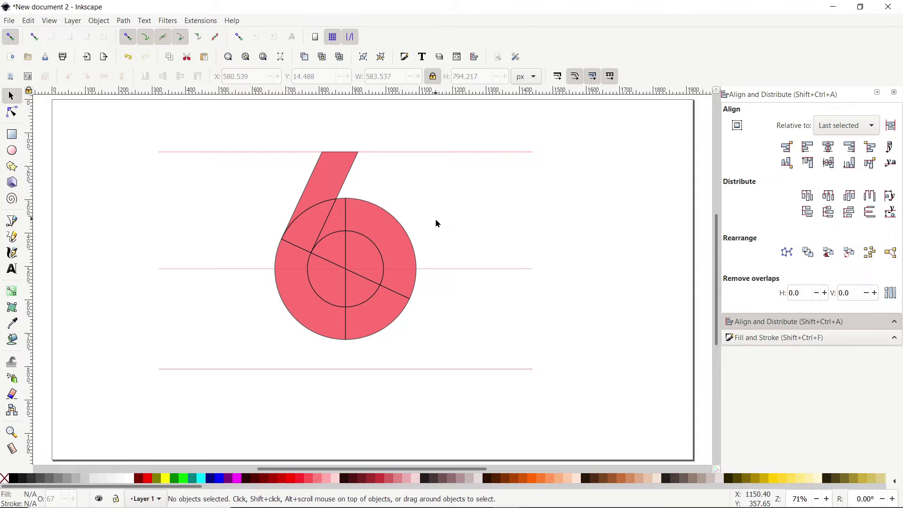
{"action": "key", "text": "Delete"}
{"action": "left_click", "coordinate": [348, 226]}
{"action": "key", "text": "Delete"}
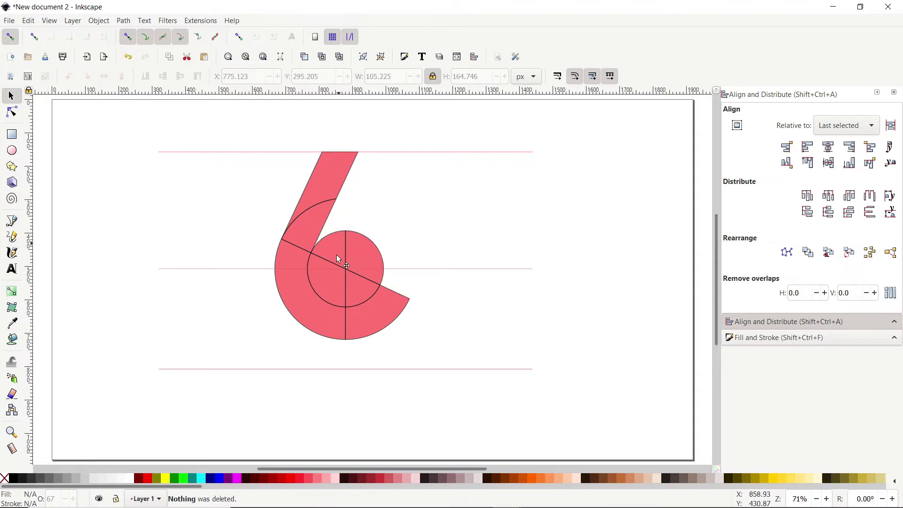
{"action": "left_click", "coordinate": [337, 255]}
{"action": "key", "text": "Delete"}
{"action": "left_click", "coordinate": [354, 252]}
{"action": "key", "text": "Delete"}
{"action": "left_click", "coordinate": [383, 310]}
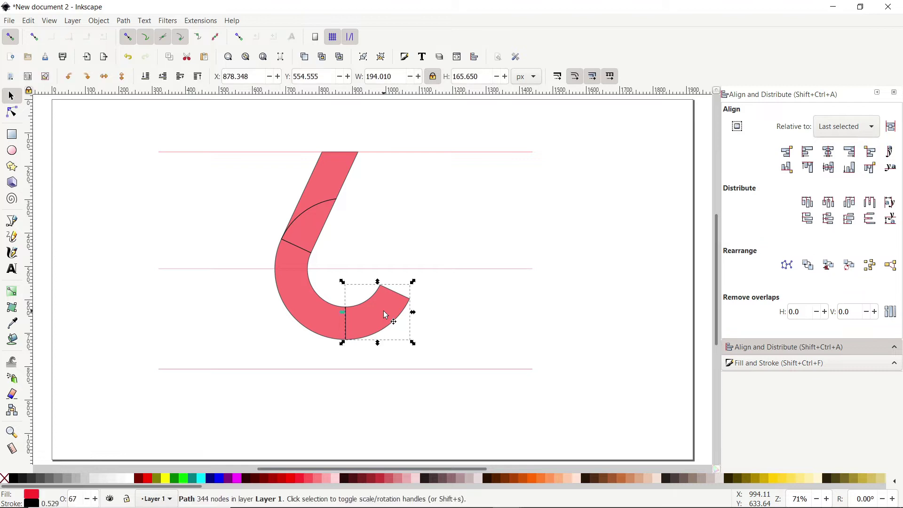
{"action": "key", "text": "Delete"}
Unite the three remaining red pieces with Union and simplify the merged path to reduce its nodes.
{"action": "left_click_drag", "start_coordinate": [403, 133], "coordinate": [237, 359]}
{"action": "left_click", "coordinate": [124, 21]}
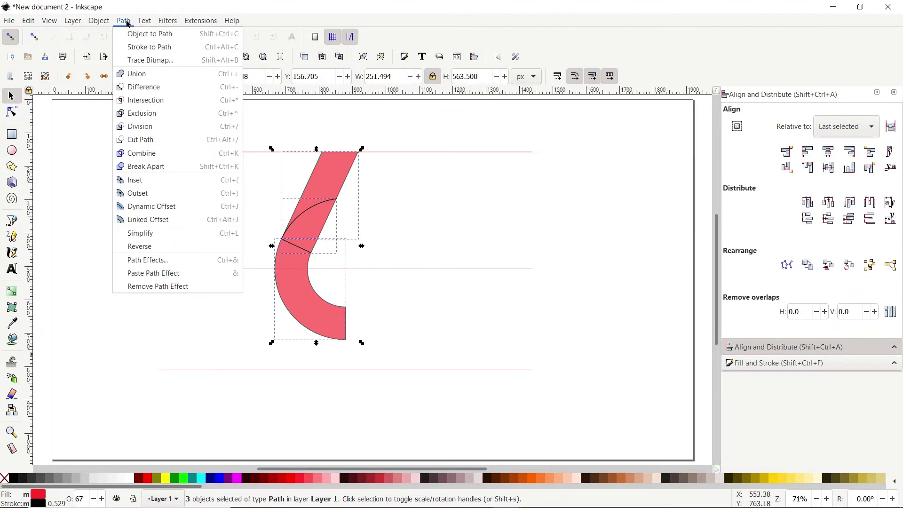
{"action": "left_click", "coordinate": [141, 81]}
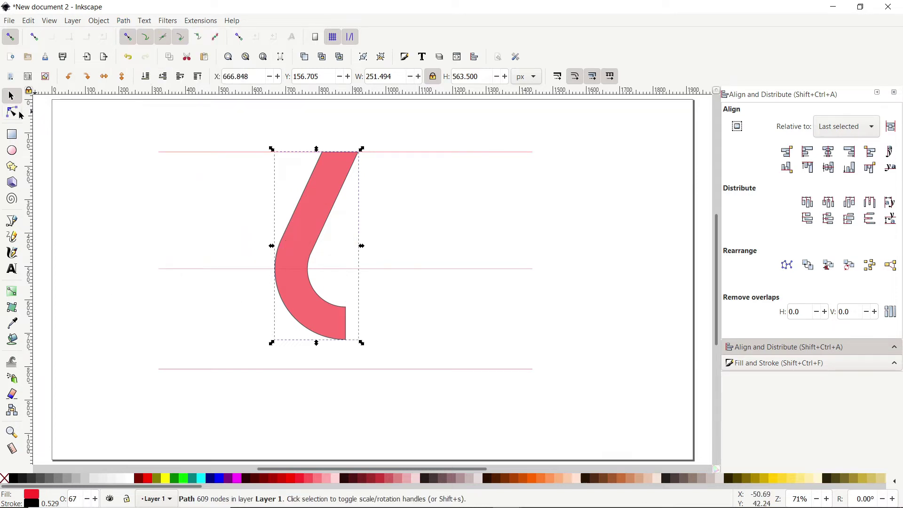
{"action": "left_click", "coordinate": [13, 114]}
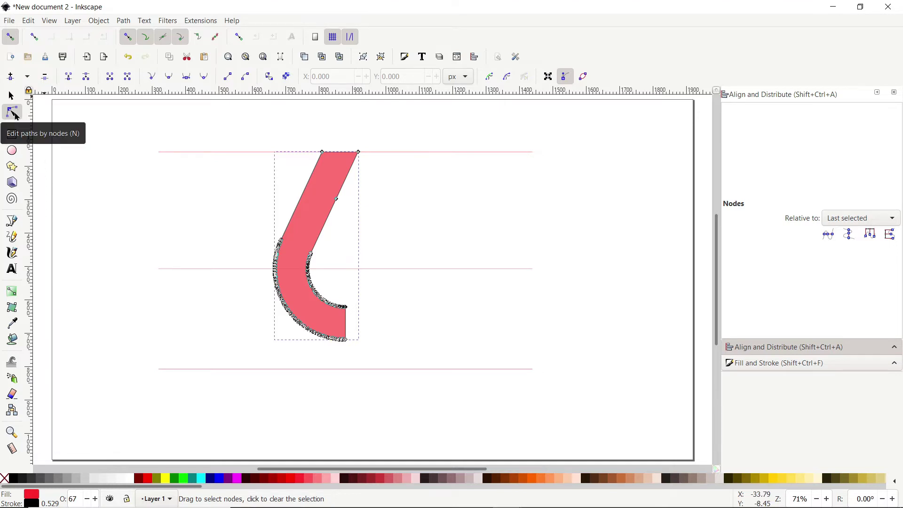
{"action": "left_click", "coordinate": [124, 21]}
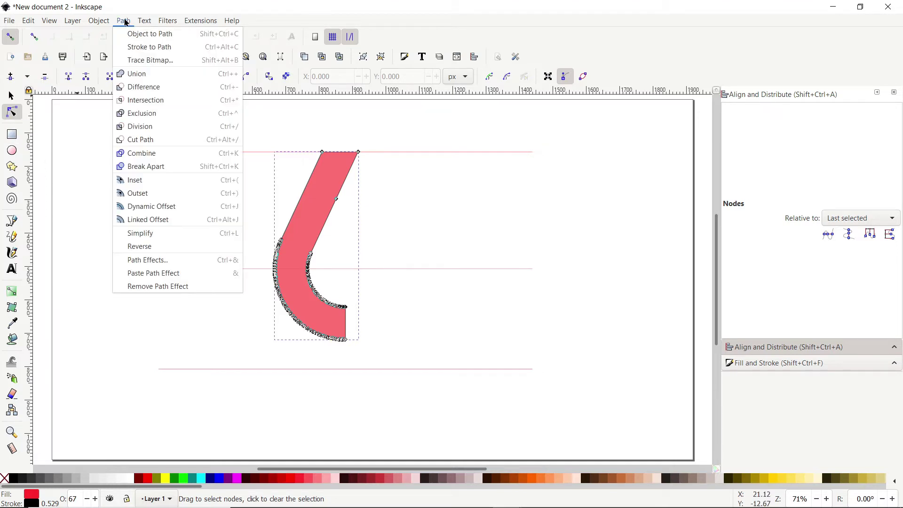
{"action": "left_click", "coordinate": [141, 233]}
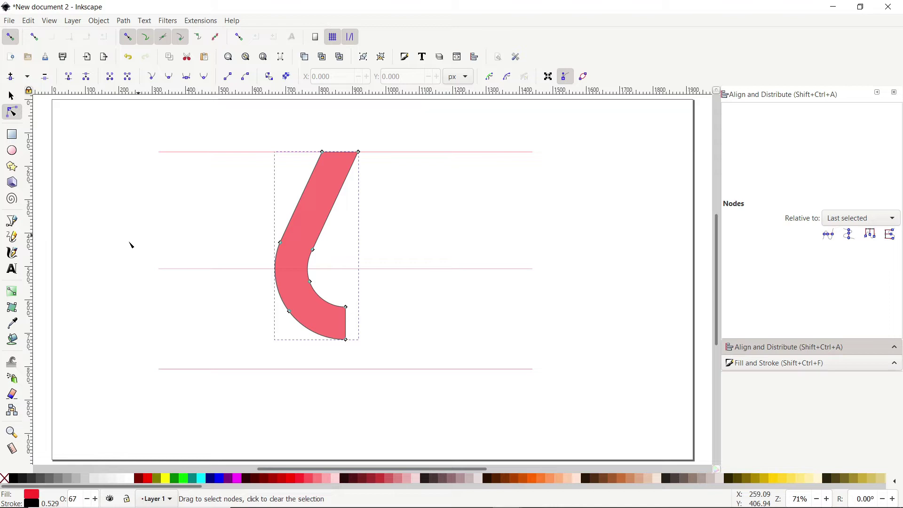
Draw a straight line along the stem's left edge from the upper guide and scale it proportionally down to the lower guide.
{"action": "left_click", "coordinate": [5, 226]}
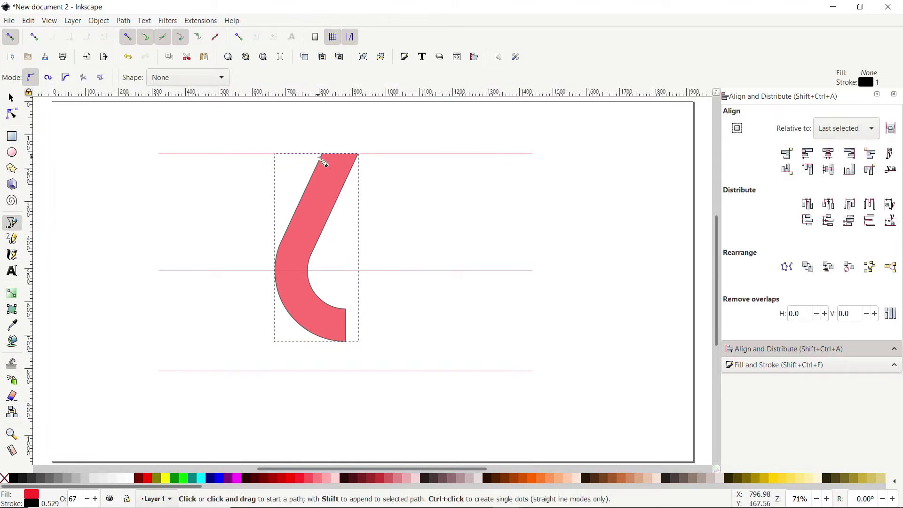
{"action": "left_click", "coordinate": [322, 154]}
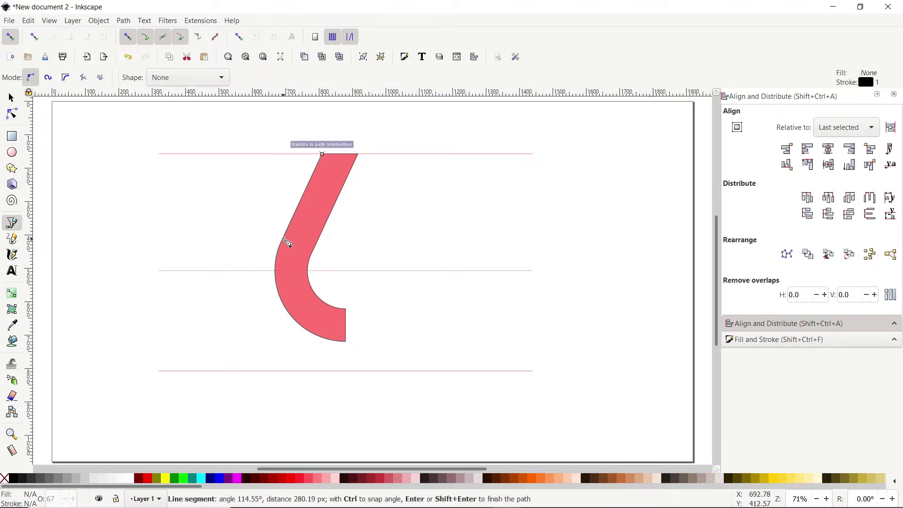
{"action": "left_click", "coordinate": [283, 236]}
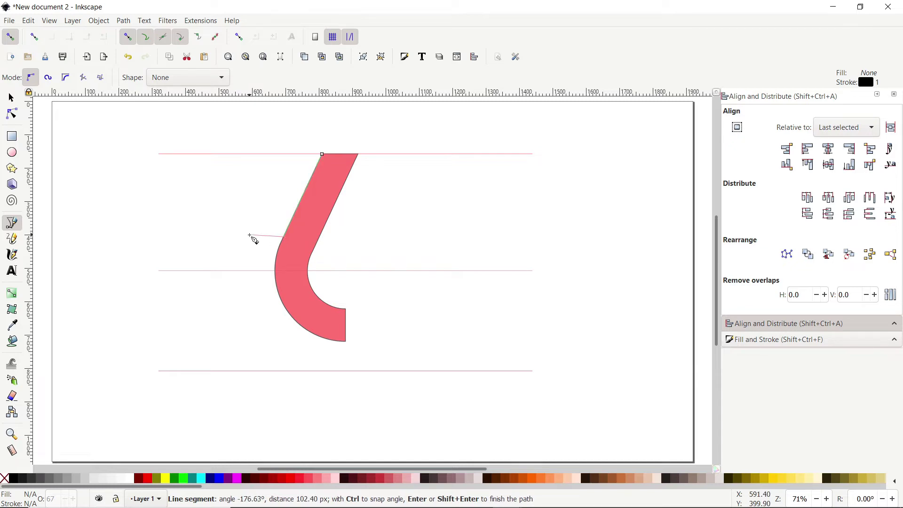
{"action": "key", "text": "Return"}
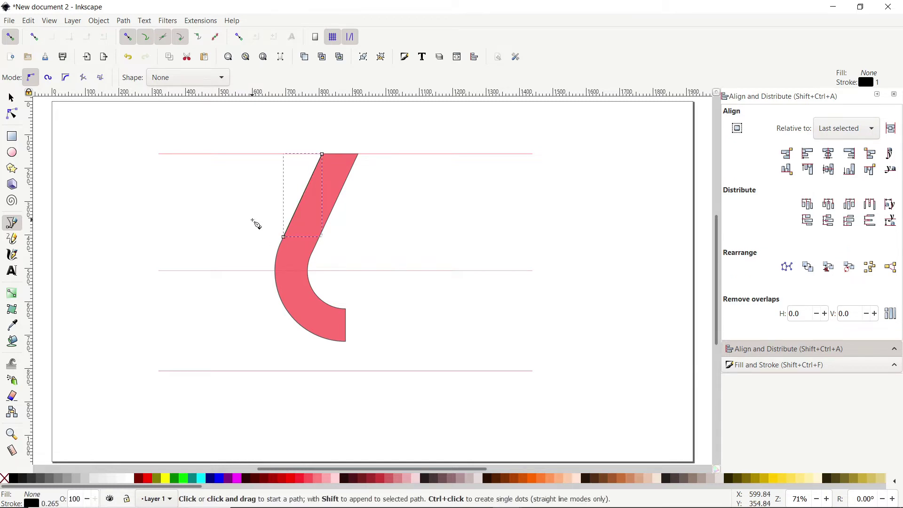
{"action": "left_click", "coordinate": [11, 97]}
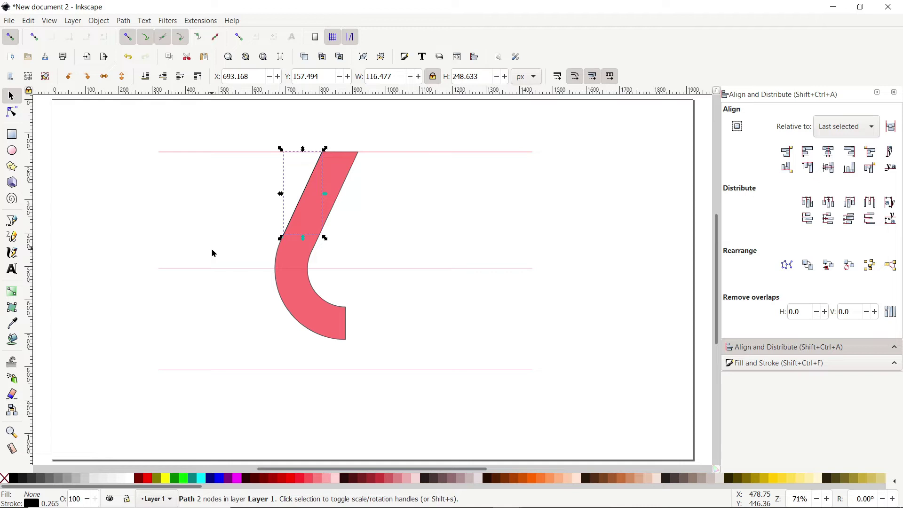
{"action": "key", "text": "ctrl"}
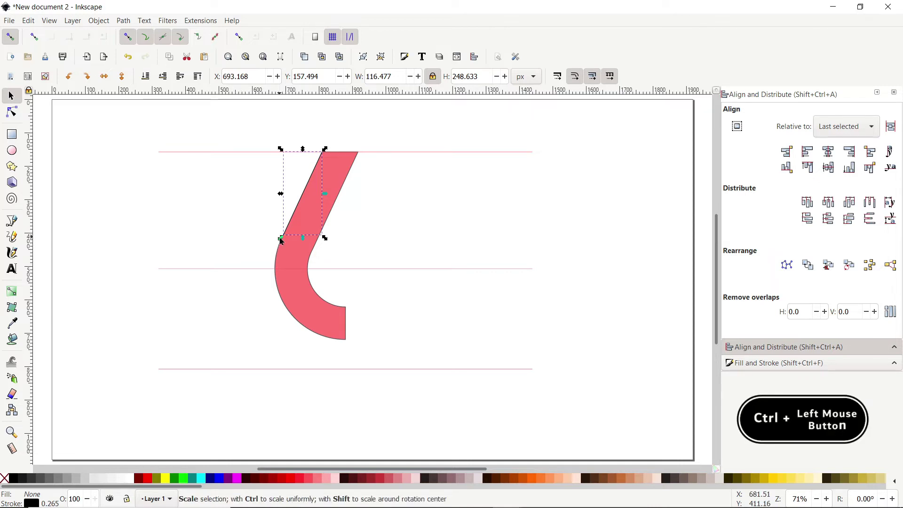
{"action": "left_click_drag", "start_coordinate": [281, 240], "coordinate": [191, 373]}
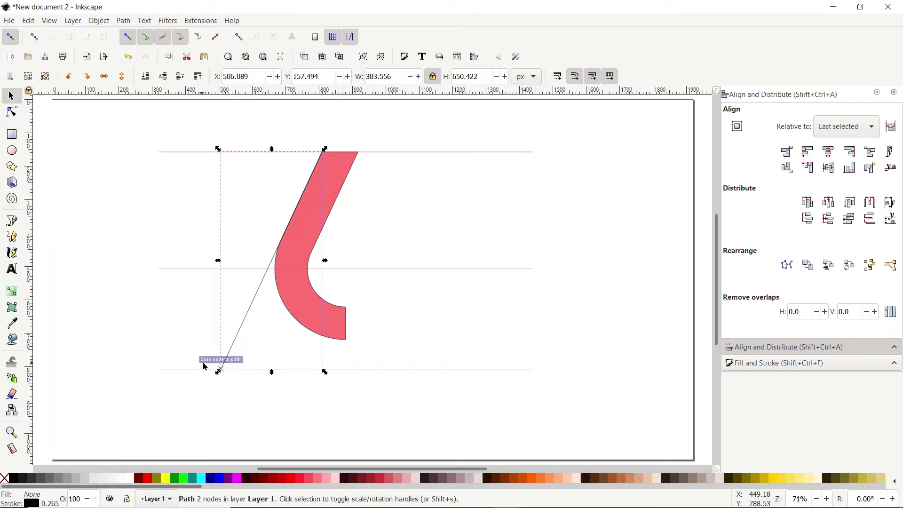
Duplicate the slanted line and move the copy horizontally onto the stem's right edge.
{"action": "right_click", "coordinate": [259, 292]}
{"action": "left_click", "coordinate": [287, 250]}
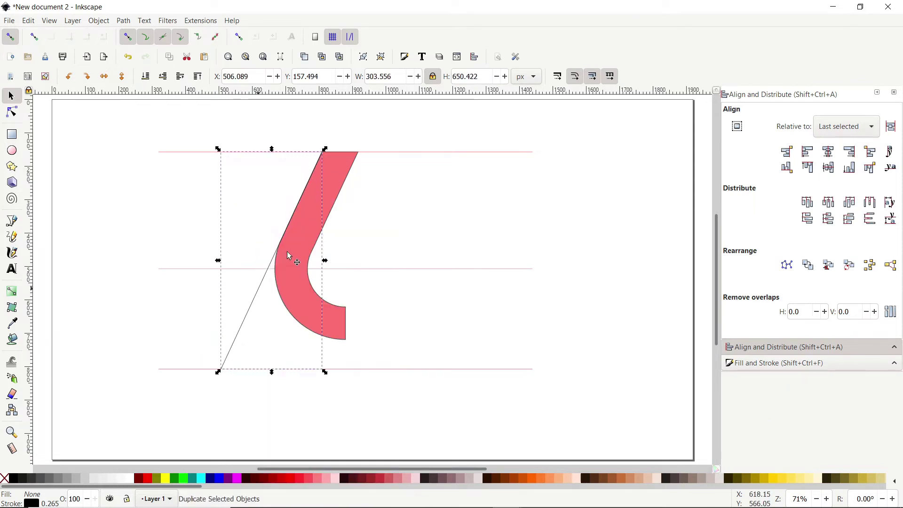
{"action": "left_click_drag", "start_coordinate": [317, 160], "coordinate": [352, 165]}
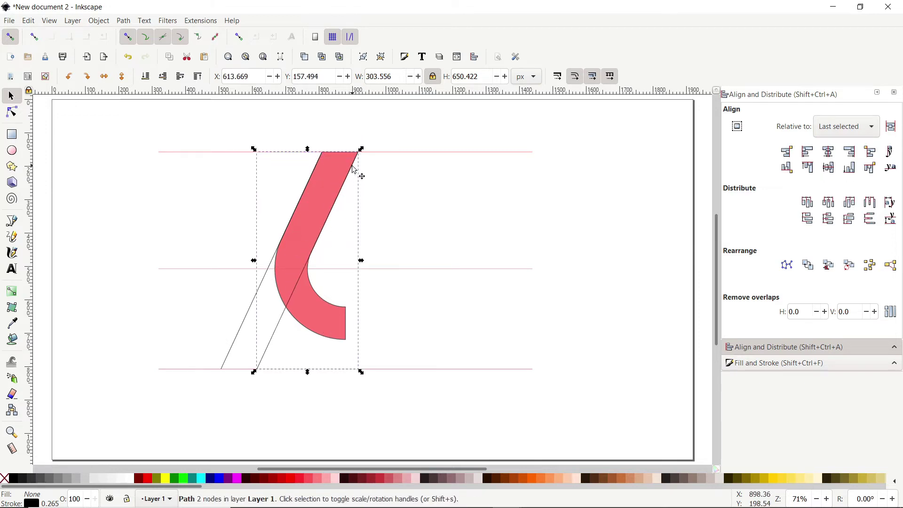
Select both slanted lines and combine them into a single path.
{"action": "left_click", "coordinate": [256, 302], "text": "shift"}
{"action": "left_click", "coordinate": [126, 21]}
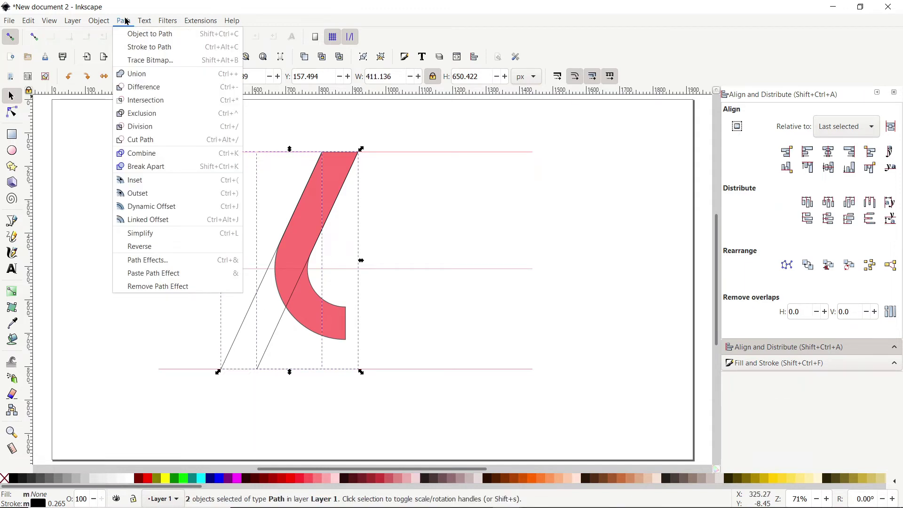
{"action": "left_click", "coordinate": [148, 152]}
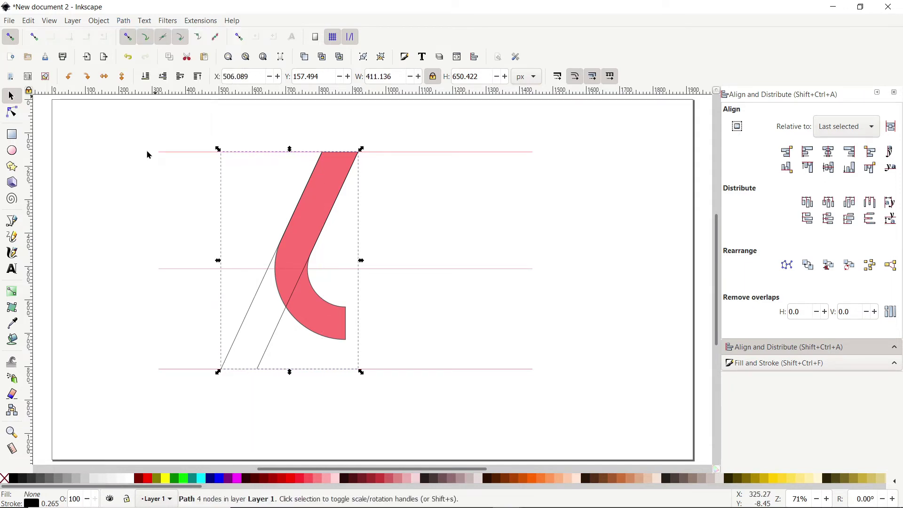
Draw connecting segments with the Pen tool between the two slanted lines' lower ends and upper ends to outline a slanted band.
{"action": "left_click", "coordinate": [17, 224]}
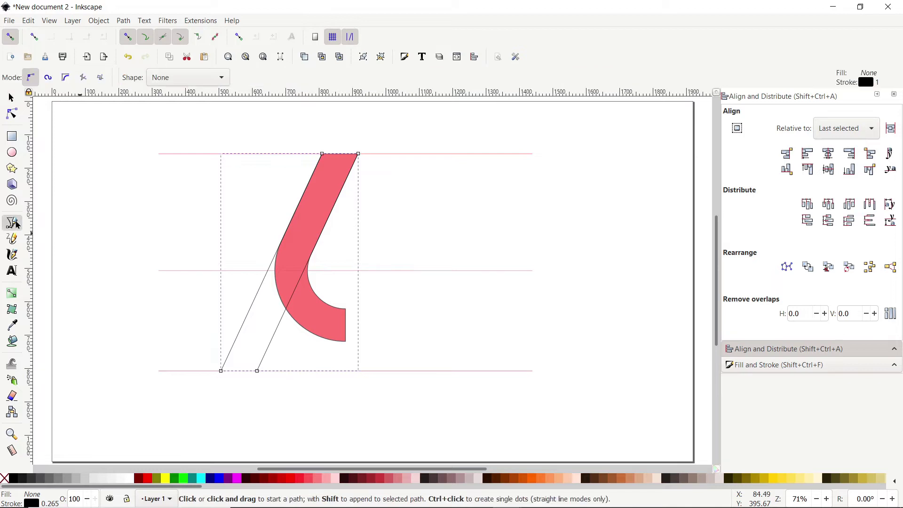
{"action": "left_click", "coordinate": [221, 371]}
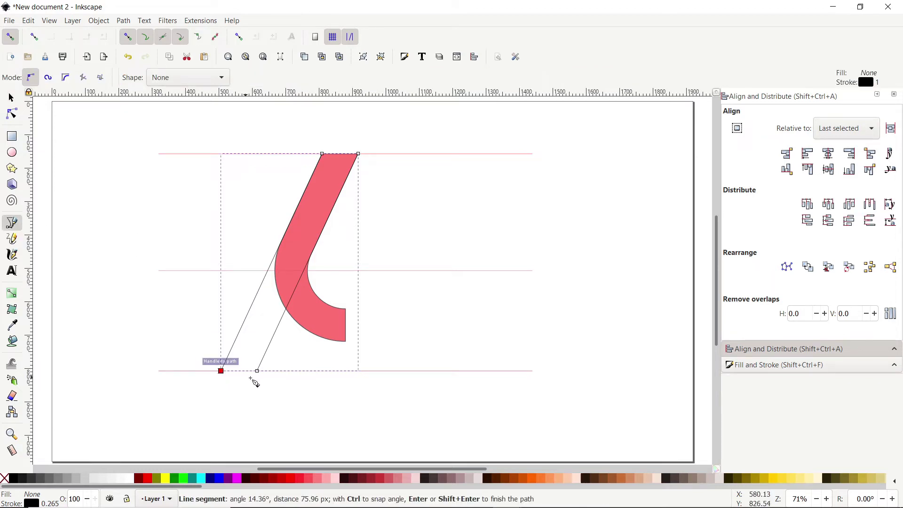
{"action": "left_click", "coordinate": [257, 371]}
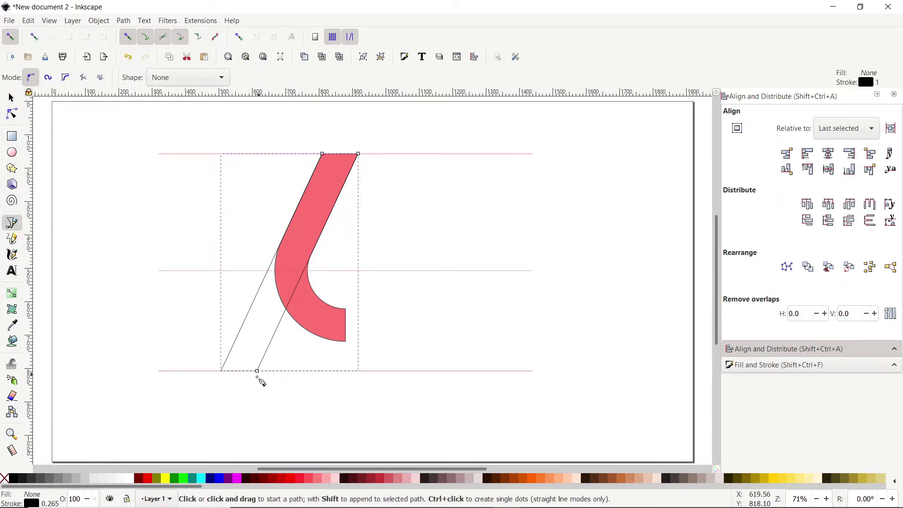
{"action": "left_click", "coordinate": [323, 154]}
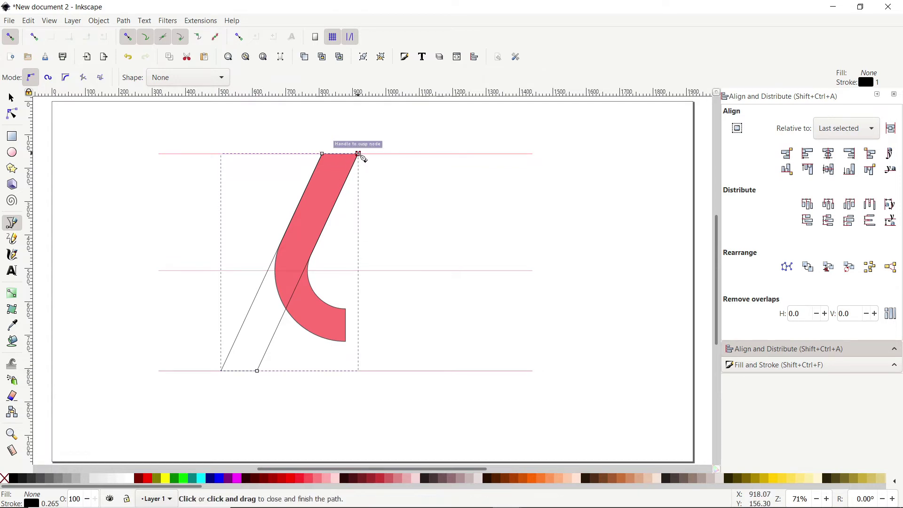
{"action": "left_click", "coordinate": [359, 156]}
{"action": "key", "text": "ctrl+z"}
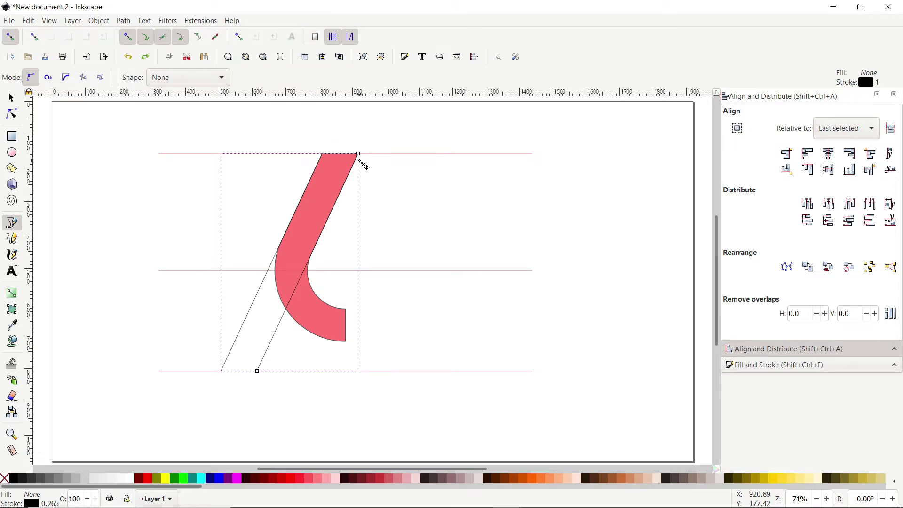
{"action": "left_click", "coordinate": [360, 159], "text": "shift"}
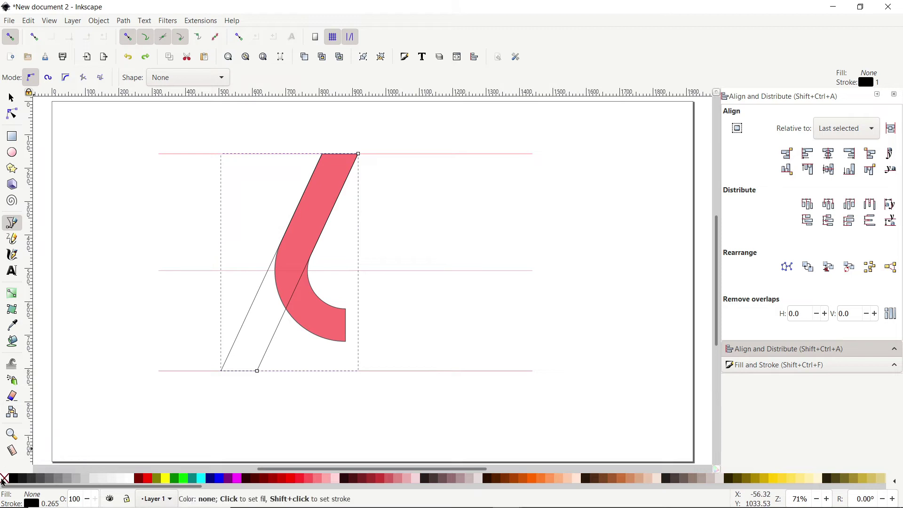
Give the slanted band a blue (#0000FF) fill without stroke, and set the opacity of both shapes to 50%.
{"action": "left_click", "coordinate": [3, 480], "text": "shift"}
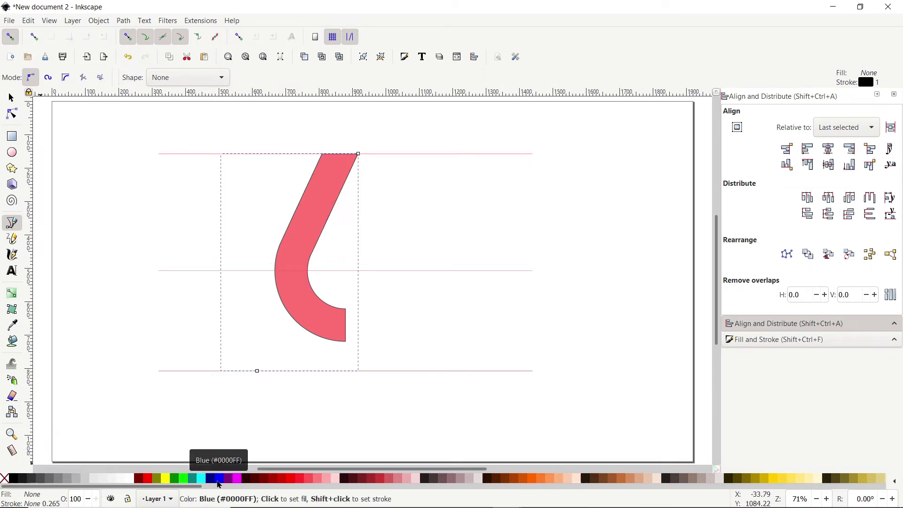
{"action": "left_click", "coordinate": [219, 479]}
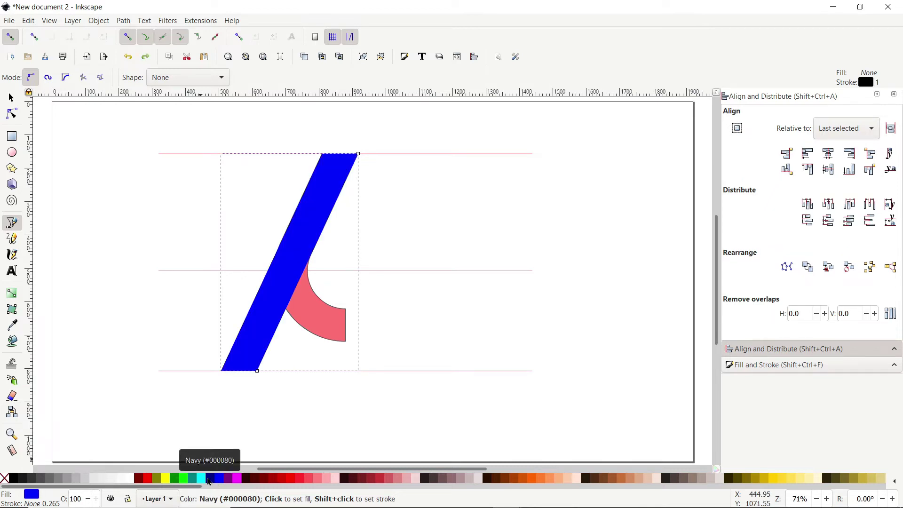
{"action": "left_click", "coordinate": [11, 97]}
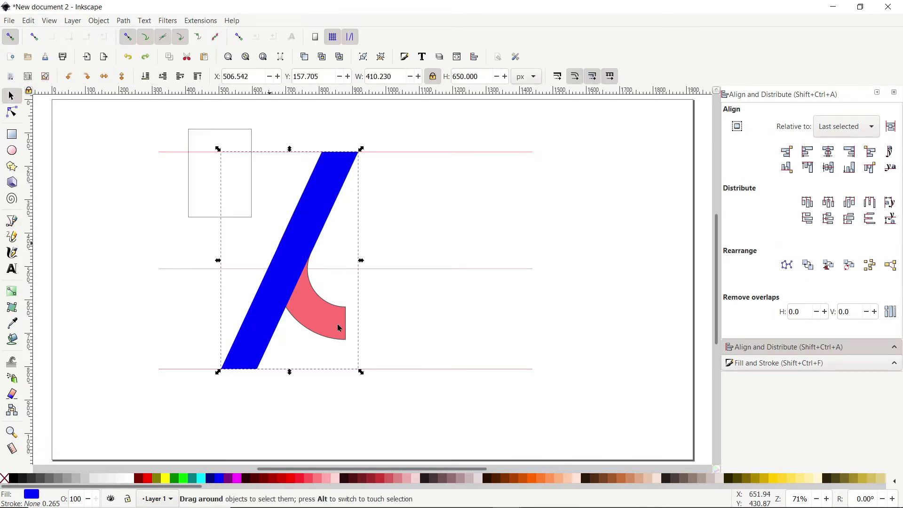
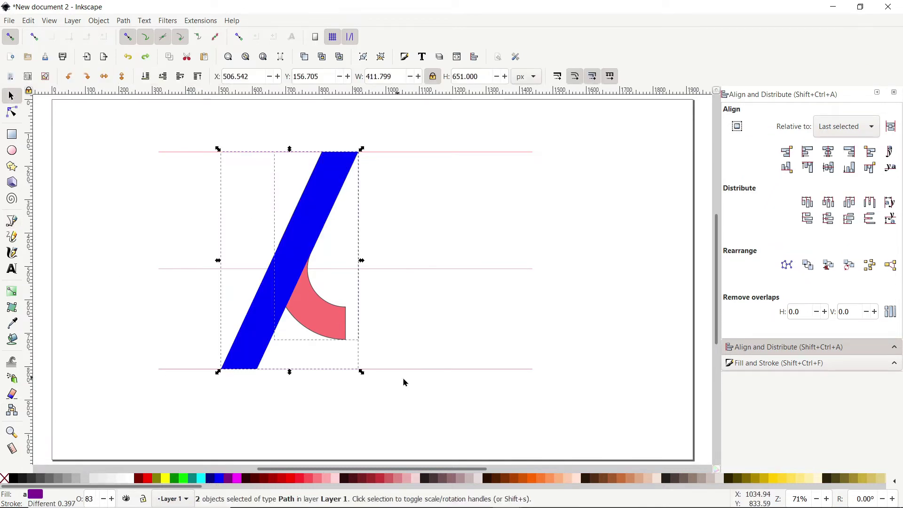
{"action": "left_click", "coordinate": [797, 365]}
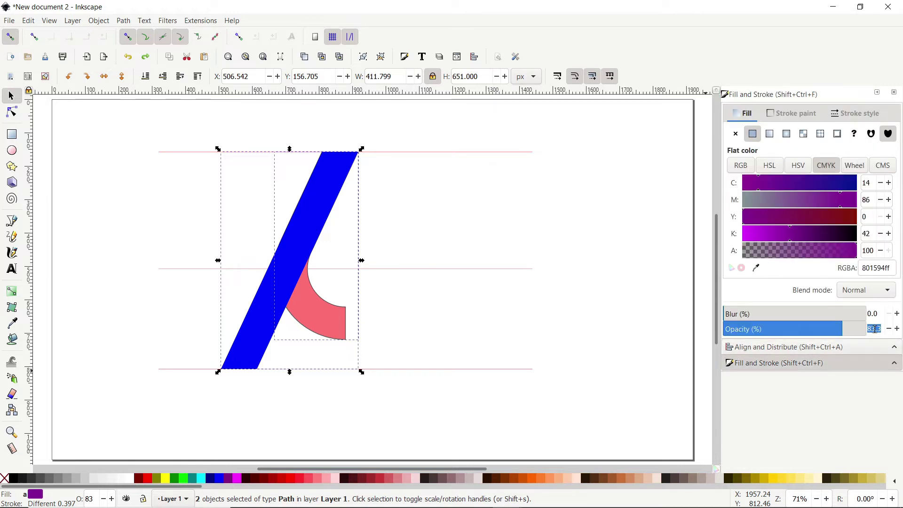
{"action": "type", "text": "50"}
{"action": "key", "text": "Return"}
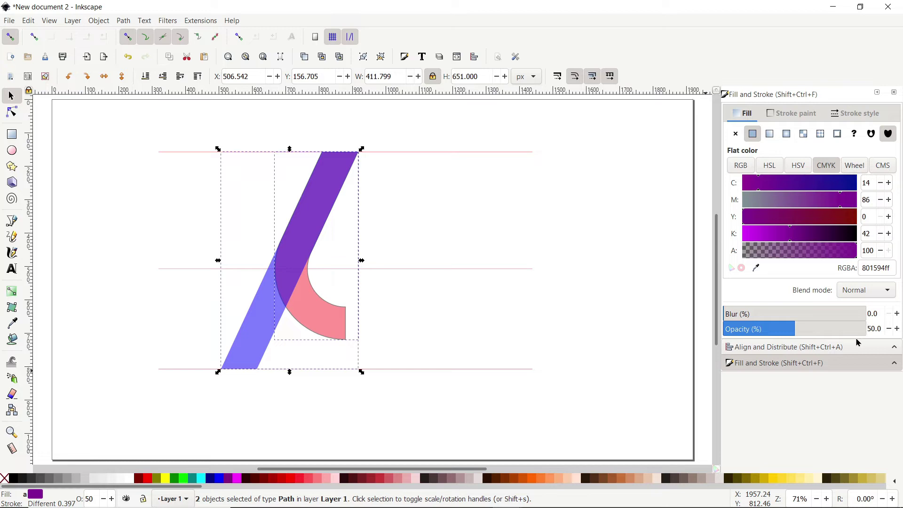
{"action": "left_click", "coordinate": [409, 302]}
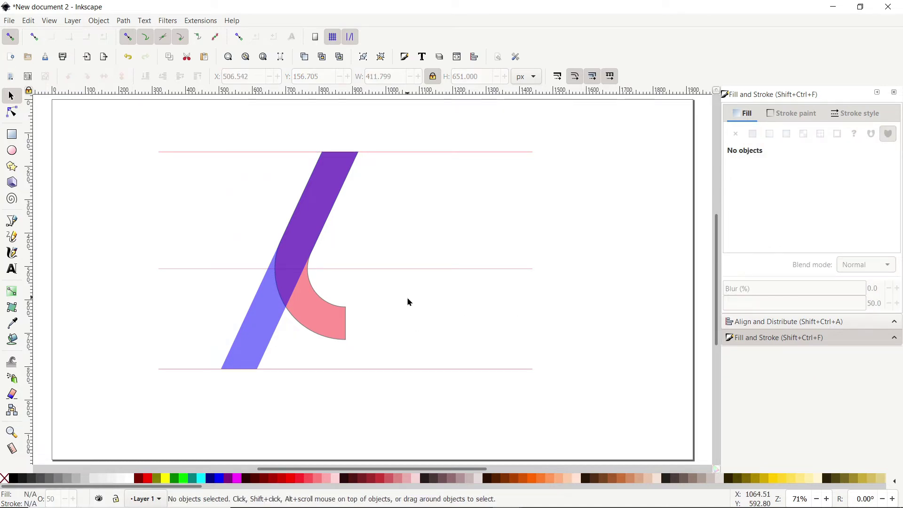
Remove the stroke from the red curved shape.
{"action": "left_click", "coordinate": [331, 323]}
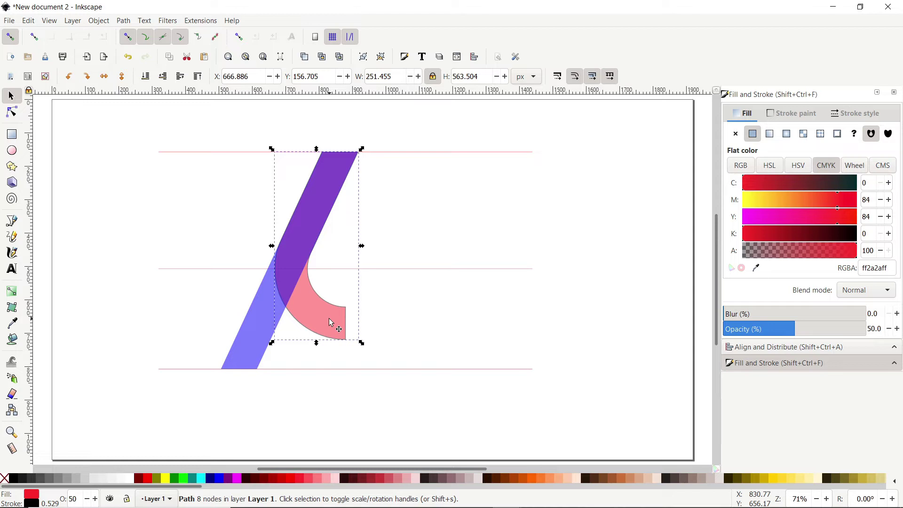
{"action": "key", "text": "shift"}
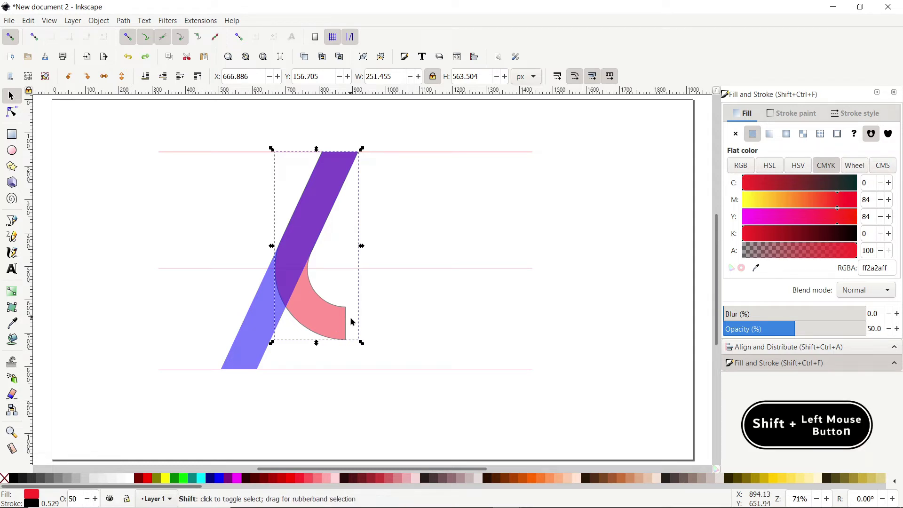
{"action": "left_click", "coordinate": [4, 478], "text": "shift"}
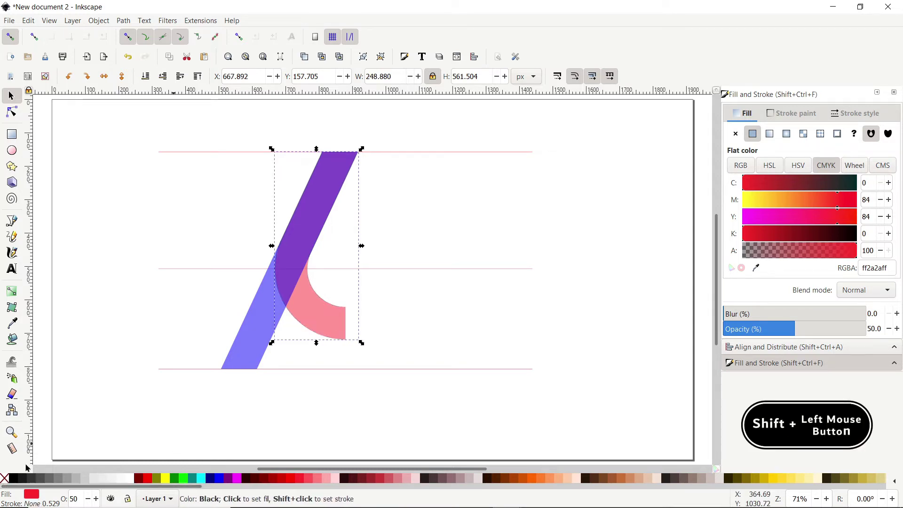
Apply Union to the blue slanted band to merge its joined segments into one closed path.
{"action": "left_click", "coordinate": [254, 344]}
{"action": "left_click", "coordinate": [11, 221]}
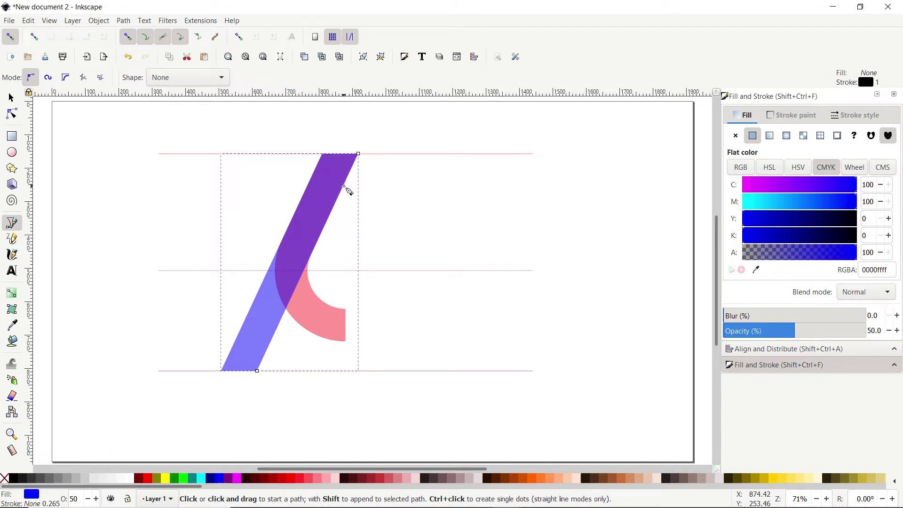
{"action": "left_click", "coordinate": [123, 21]}
{"action": "left_click", "coordinate": [134, 75]}
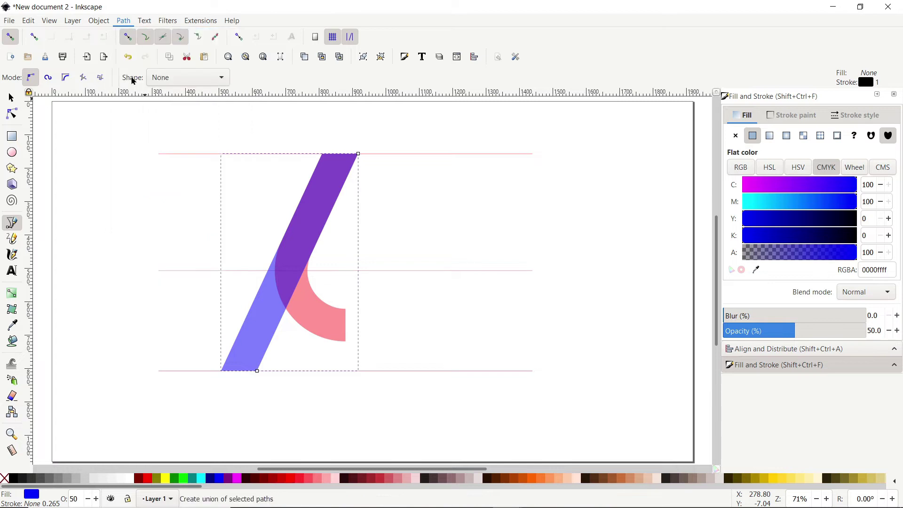
Add the Corners (Fillet/Chamfer) path effect to the blue band and round its upper-left corner.
{"action": "key", "text": "z"}
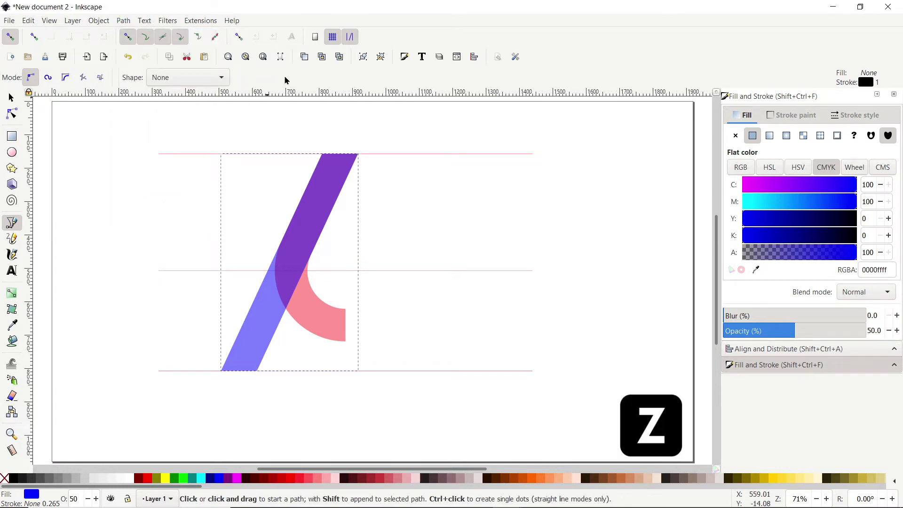
{"action": "left_click_drag", "start_coordinate": [372, 145], "coordinate": [289, 205]}
{"action": "key", "text": "b"}
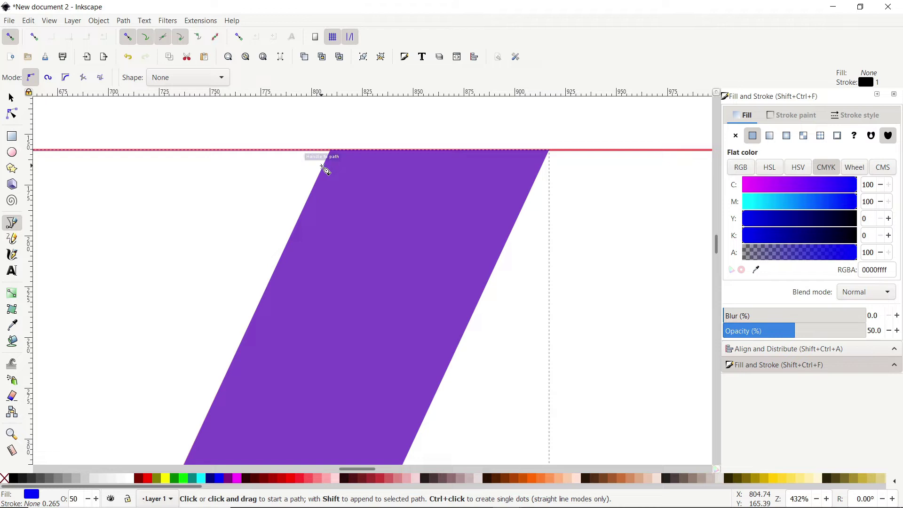
{"action": "left_click", "coordinate": [121, 20]}
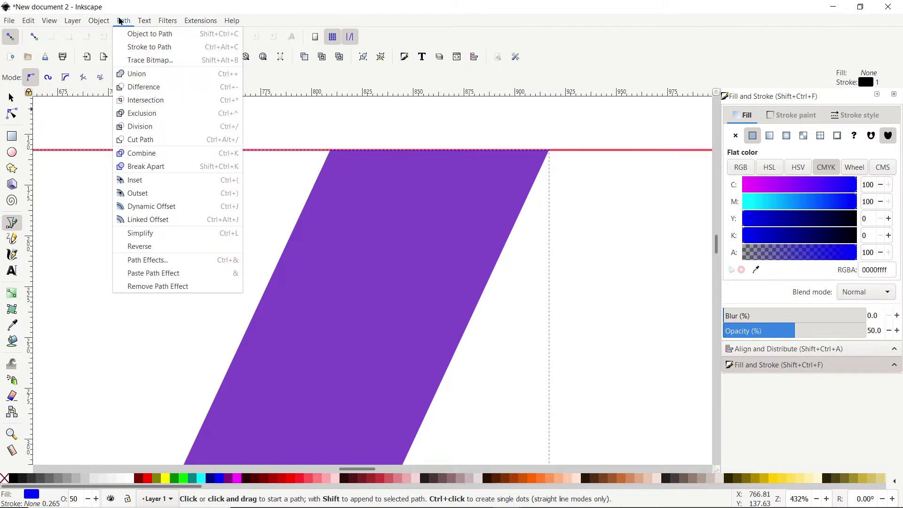
{"action": "left_click", "coordinate": [164, 260]}
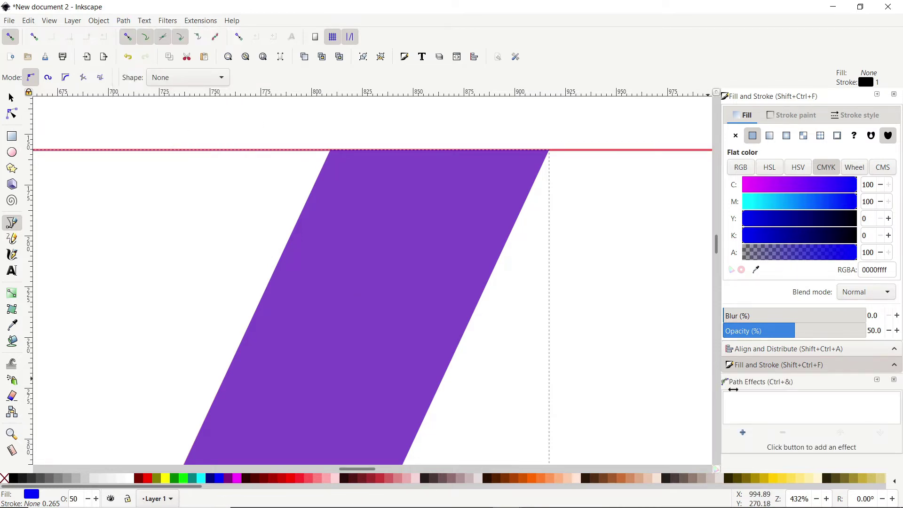
{"action": "left_click", "coordinate": [741, 435]}
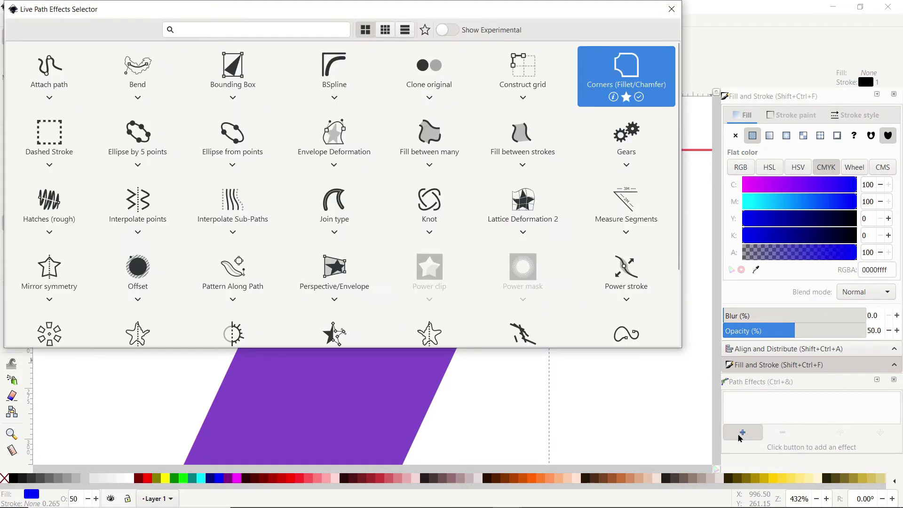
{"action": "left_click", "coordinate": [615, 76]}
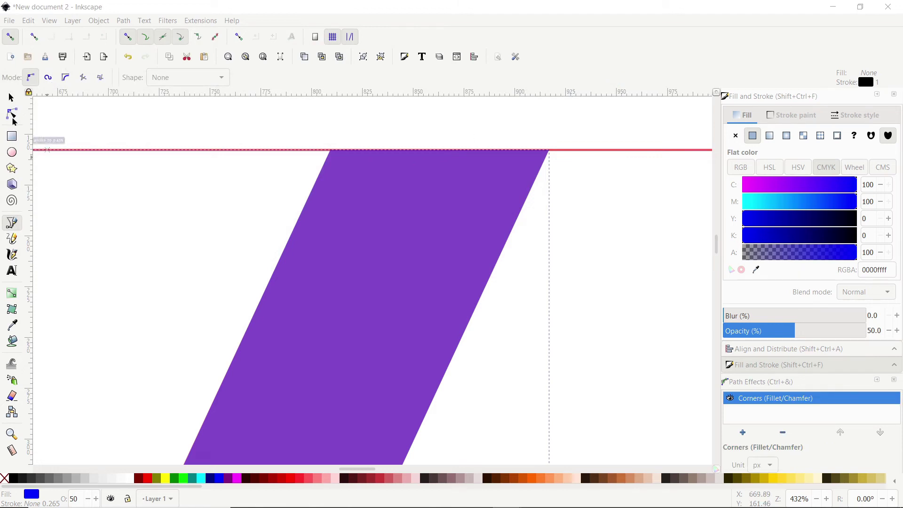
{"action": "left_click", "coordinate": [13, 115]}
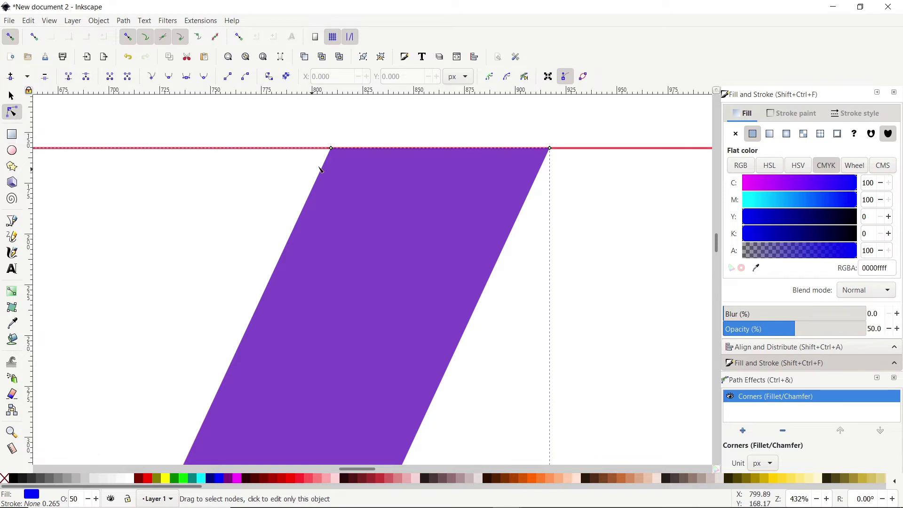
{"action": "left_click_drag", "start_coordinate": [332, 149], "coordinate": [395, 162]}
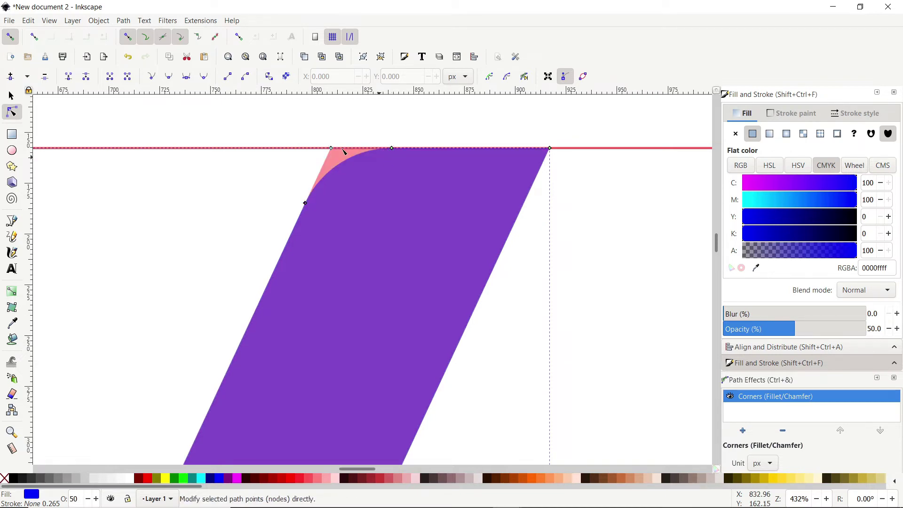
Convert the blue band with its rounded corner to a plain path.
{"action": "left_click", "coordinate": [125, 22]}
{"action": "key", "text": "Down"}
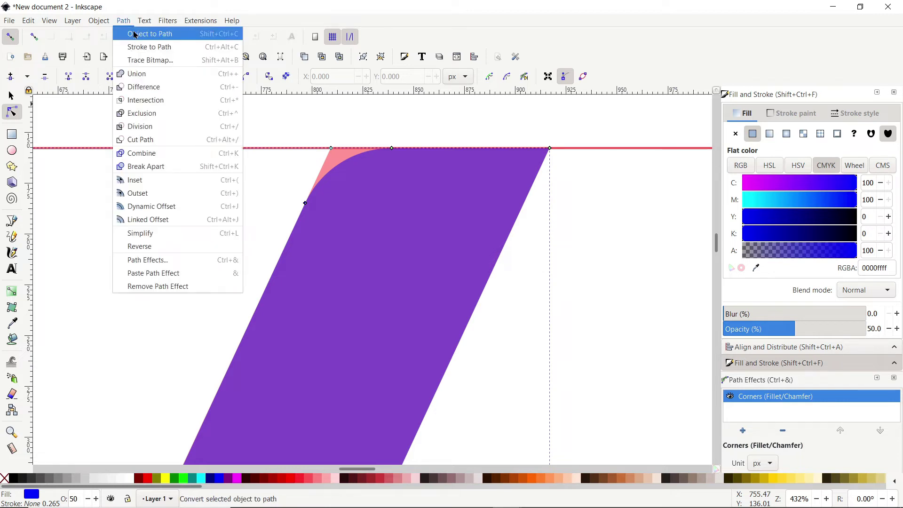
{"action": "key", "text": "Return"}
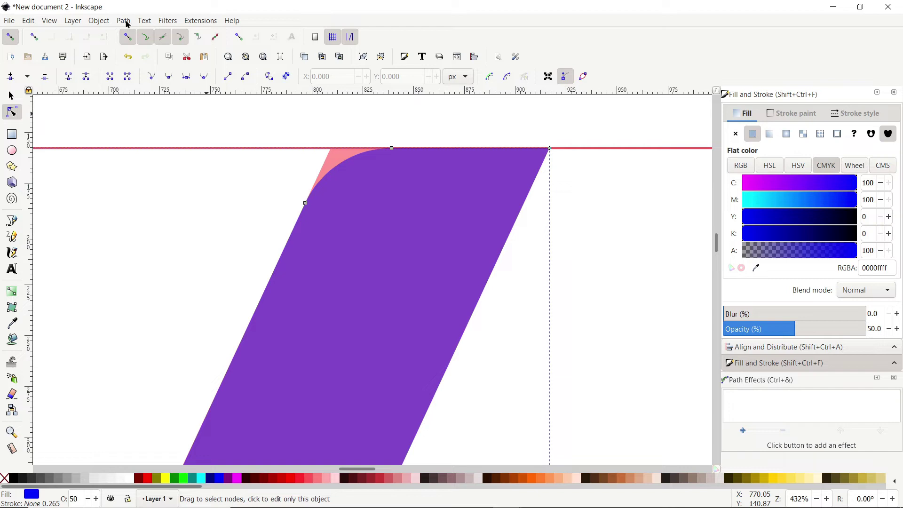
Add the Corners (Fillet/Chamfer) path effect to the red shape and round its upper-left corner to match the blue band's.
{"action": "left_click", "coordinate": [325, 166]}
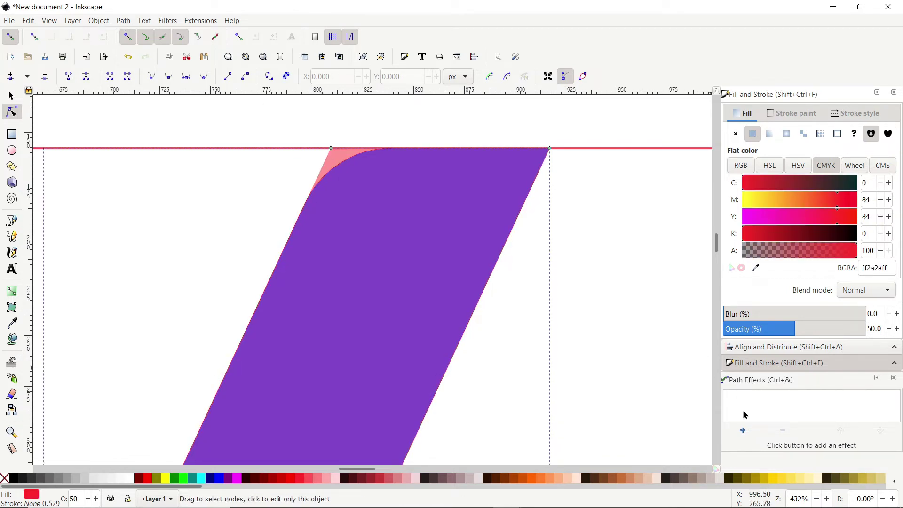
{"action": "left_click", "coordinate": [743, 430]}
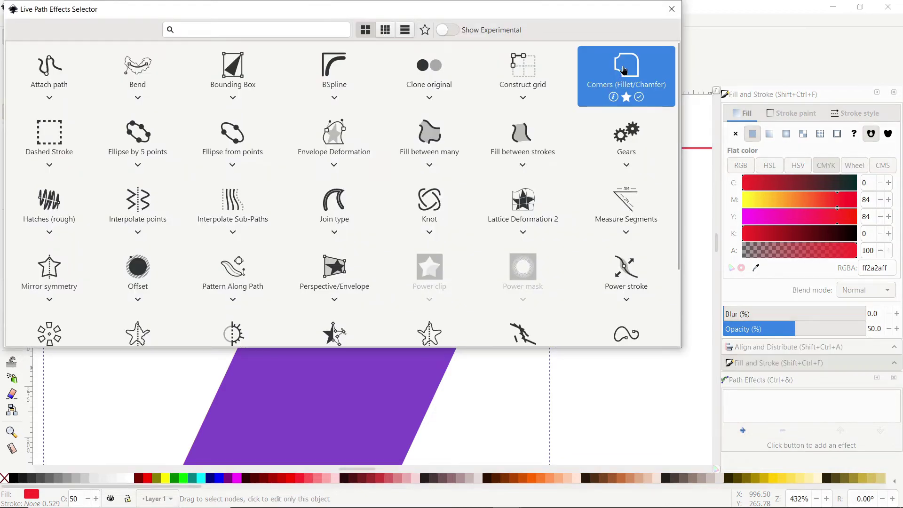
{"action": "left_click", "coordinate": [624, 70]}
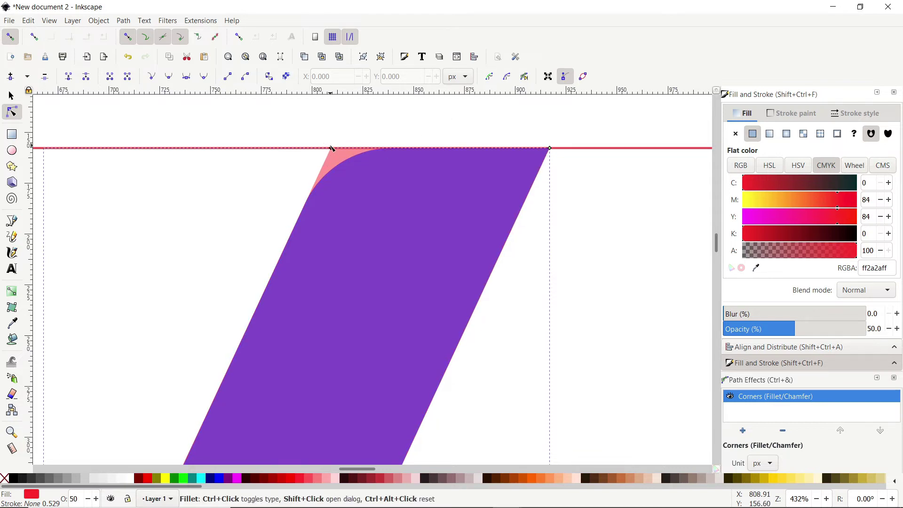
{"action": "left_click_drag", "start_coordinate": [359, 152], "coordinate": [391, 152]}
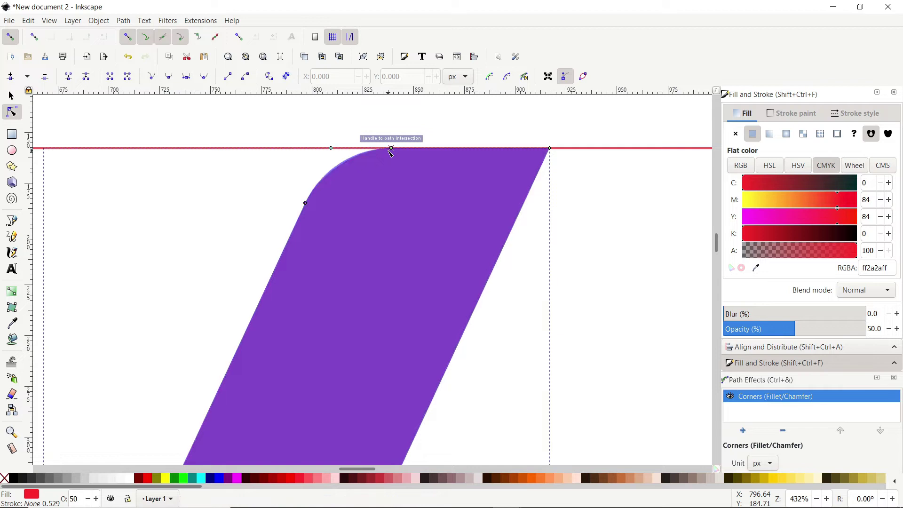
Convert the red shape with its rounded corner to a plain path and reselect it as an object.
{"action": "left_click", "coordinate": [124, 20]}
{"action": "left_click", "coordinate": [137, 34]}
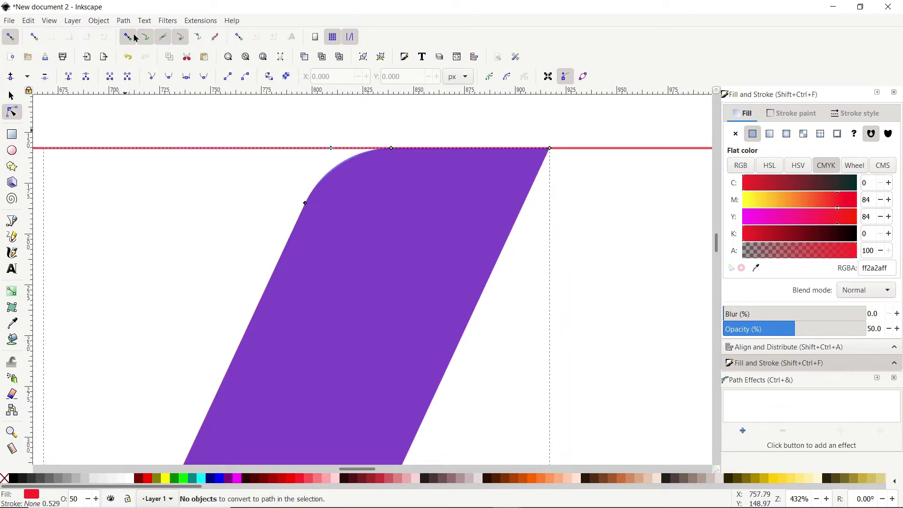
{"action": "left_click", "coordinate": [265, 57]}
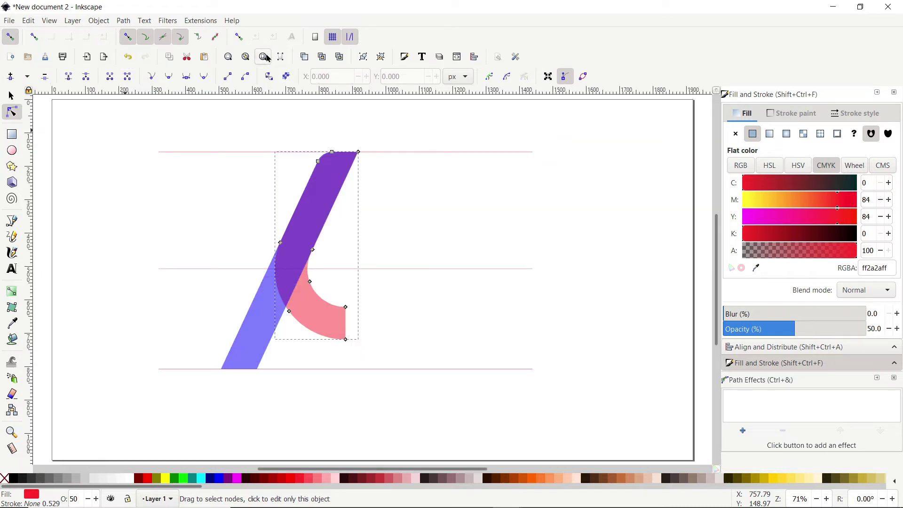
{"action": "key", "text": "s"}
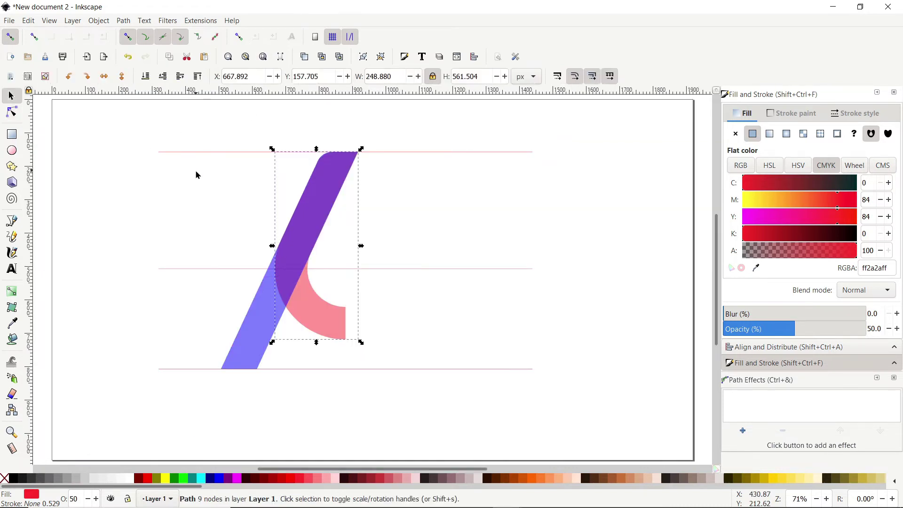
Delete the three horizontal red guide lines crossing the logo.
{"action": "left_click", "coordinate": [516, 153]}
{"action": "key", "text": "Delete"}
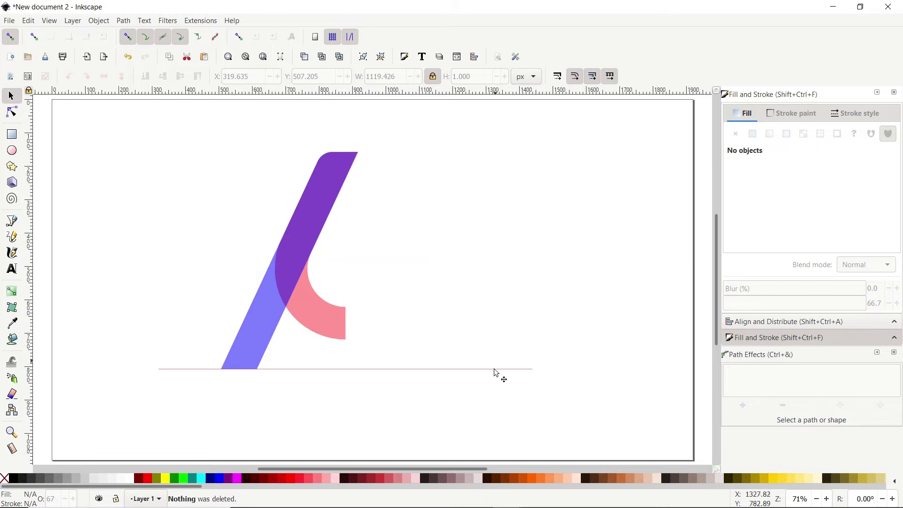
{"action": "left_click", "coordinate": [494, 370]}
{"action": "key", "text": "Delete"}
Group the blue band and the red curved shape.
{"action": "key", "text": "Tab"}
{"action": "left_click_drag", "start_coordinate": [448, 137], "coordinate": [189, 425]}
{"action": "right_click", "coordinate": [316, 314]}
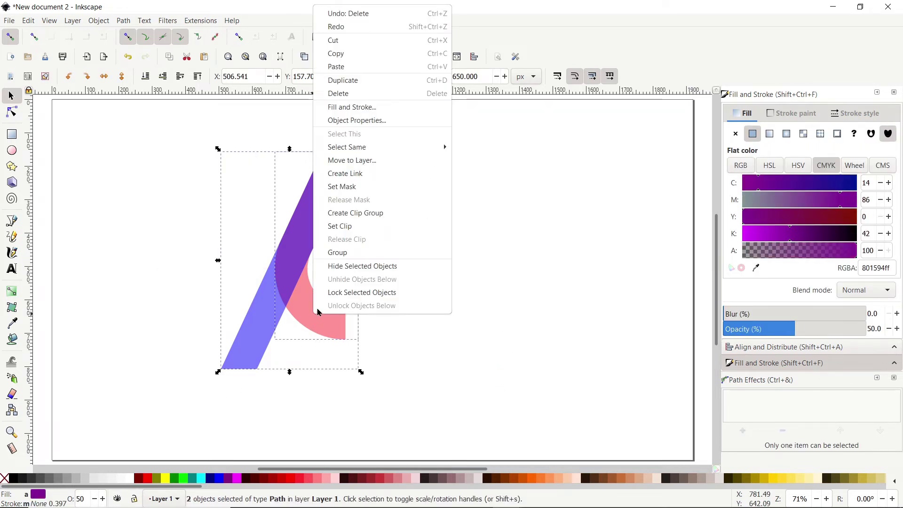
{"action": "left_click", "coordinate": [334, 252]}
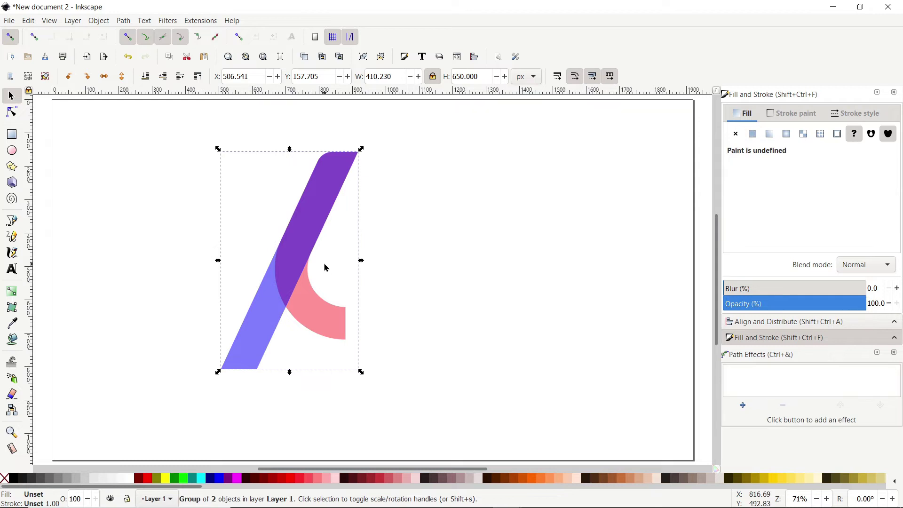
Duplicate the group and flip the copy horizontally.
{"action": "right_click", "coordinate": [324, 266]}
{"action": "left_click", "coordinate": [367, 241]}
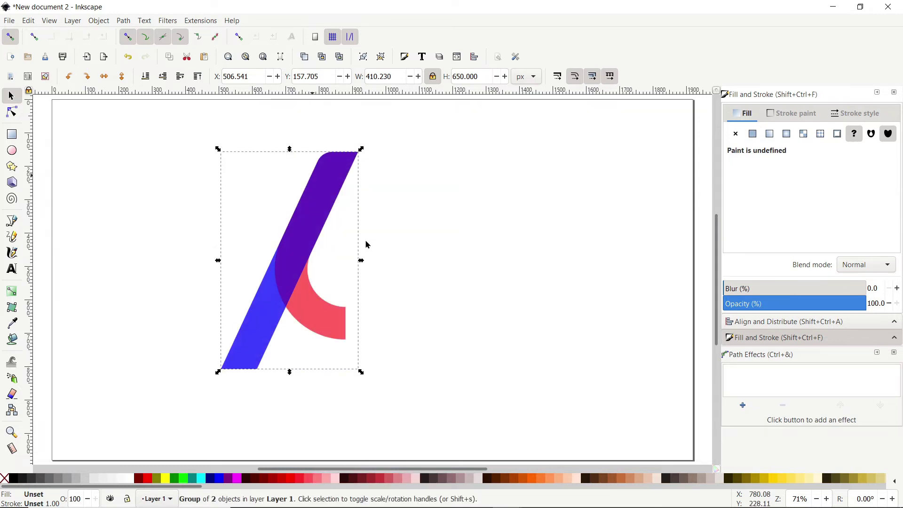
{"action": "left_click", "coordinate": [104, 75]}
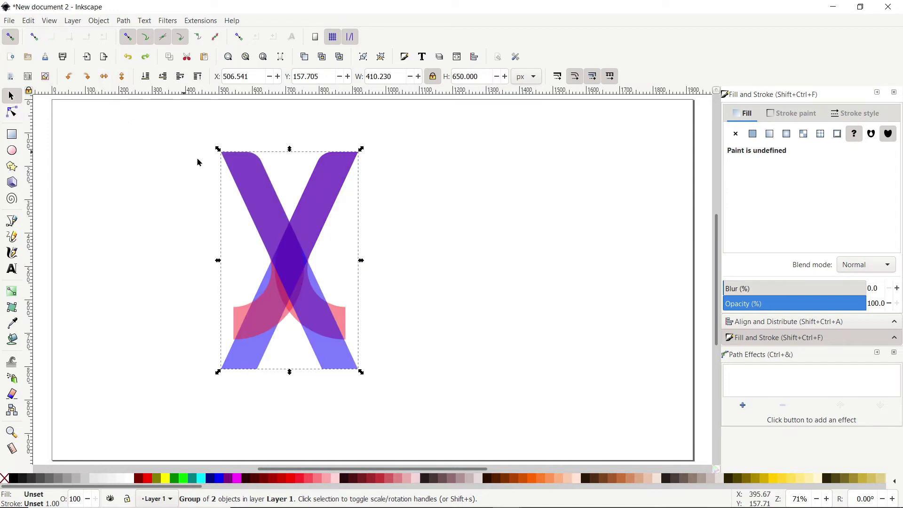
Move the mirrored group beside the original and snap its red arc end to the original's arc end, forming a symmetric A.
{"action": "left_click_drag", "start_coordinate": [232, 163], "coordinate": [446, 192]}
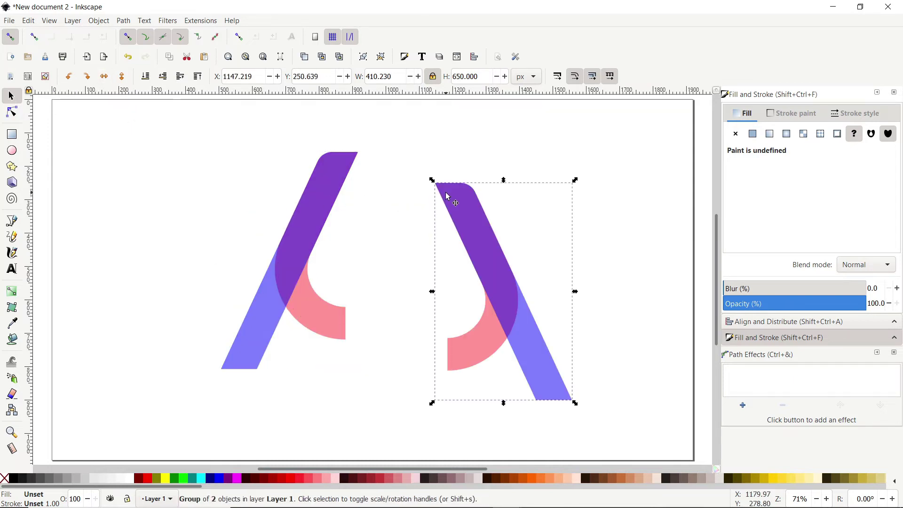
{"action": "left_click", "coordinate": [448, 339]}
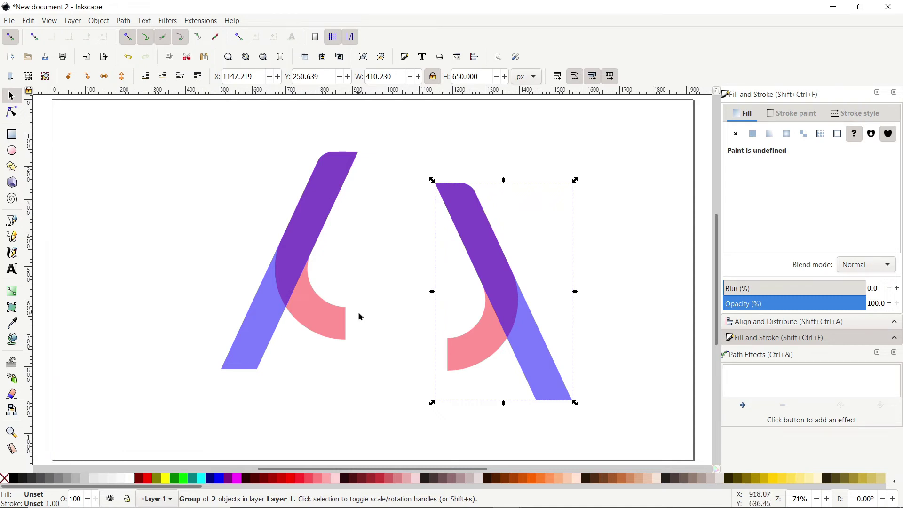
{"action": "key", "text": "ctrl+z"}
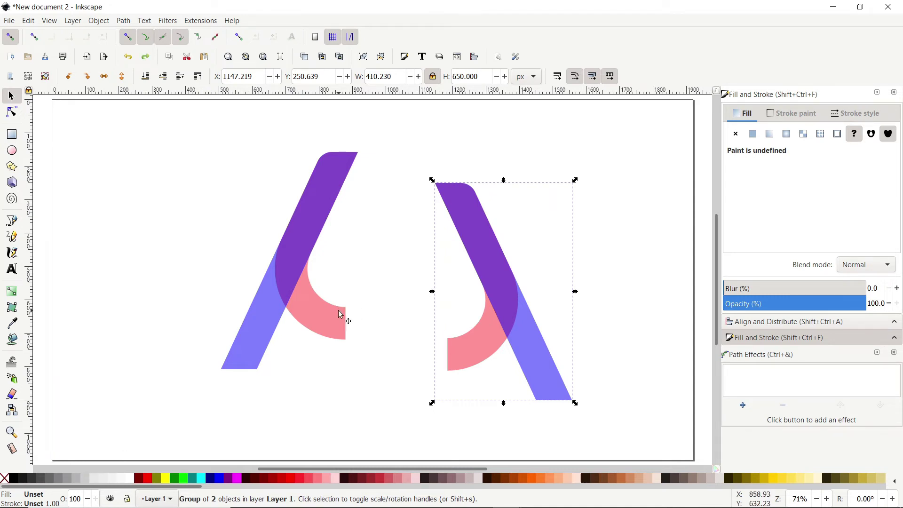
{"action": "left_click_drag", "start_coordinate": [443, 342], "coordinate": [351, 313]}
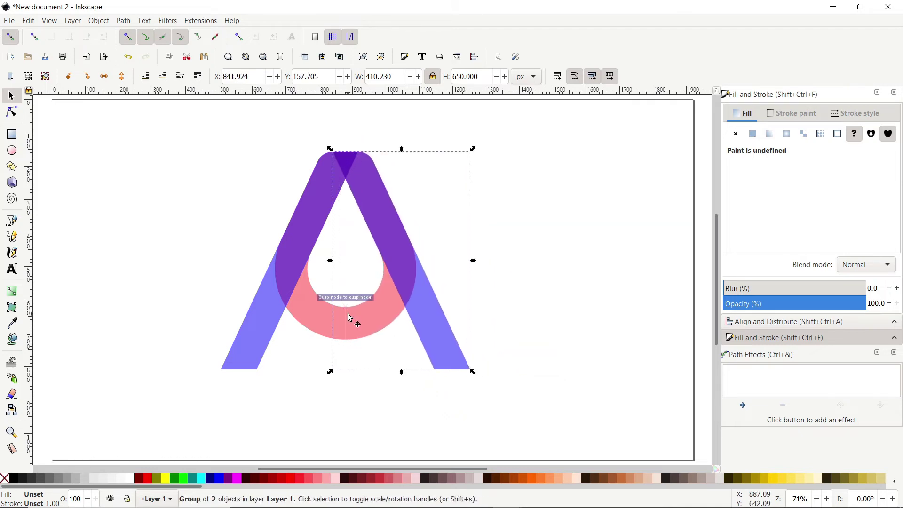
Ungroup both halves of the A into separate paths and clear the selection.
{"action": "left_click_drag", "start_coordinate": [500, 386], "coordinate": [261, 95]}
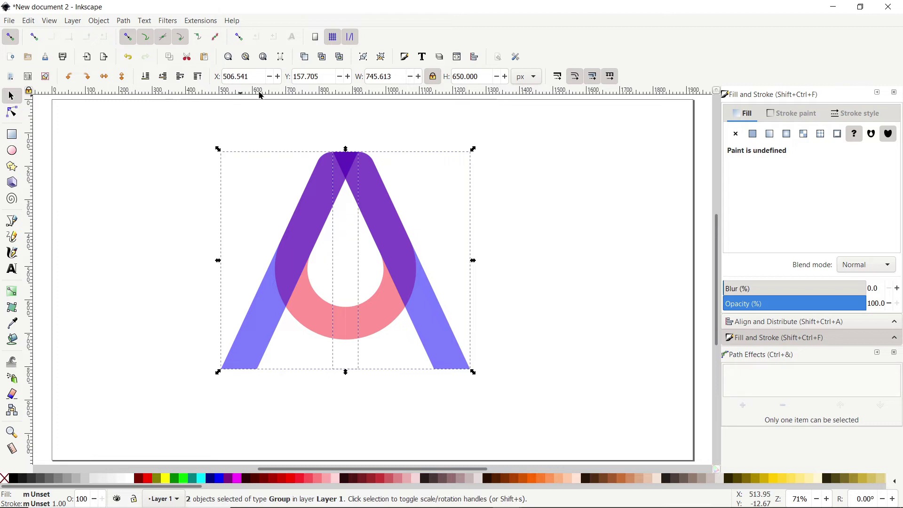
{"action": "left_click", "coordinate": [381, 57]}
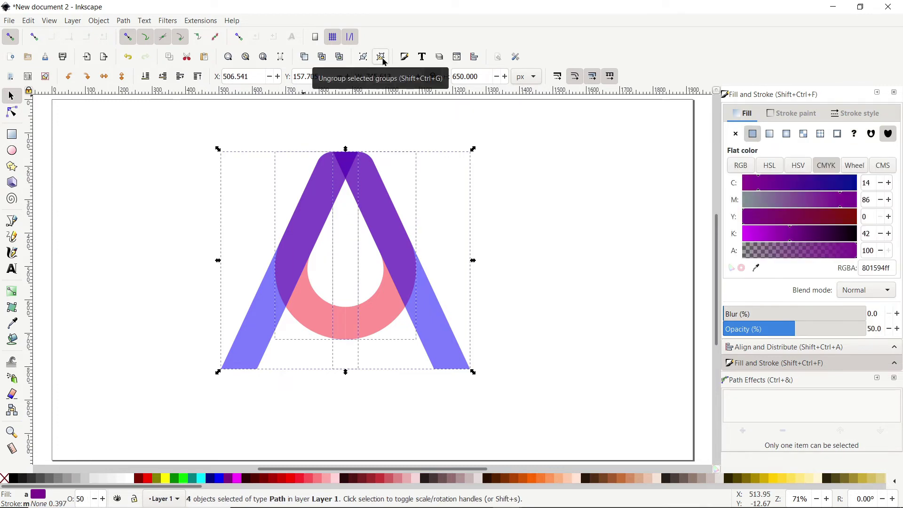
{"action": "left_click", "coordinate": [447, 225]}
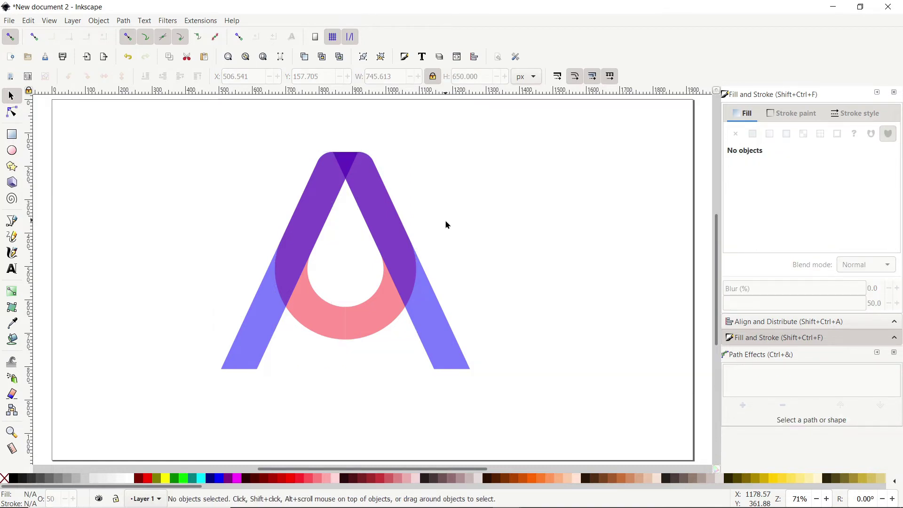
Select the two red curved shapes and merge them into one path with Union.
{"action": "key", "text": "shift"}
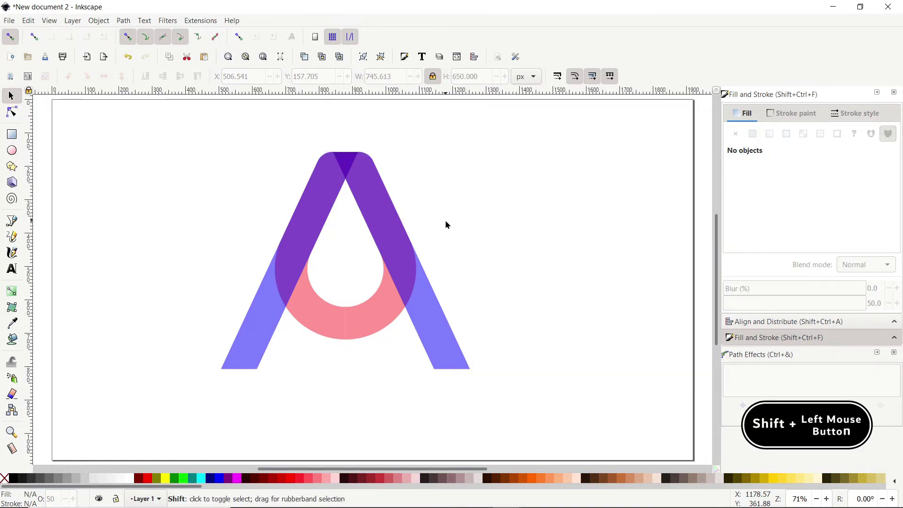
{"action": "left_click", "coordinate": [312, 315], "text": "shift"}
{"action": "left_click", "coordinate": [372, 316], "text": "shift"}
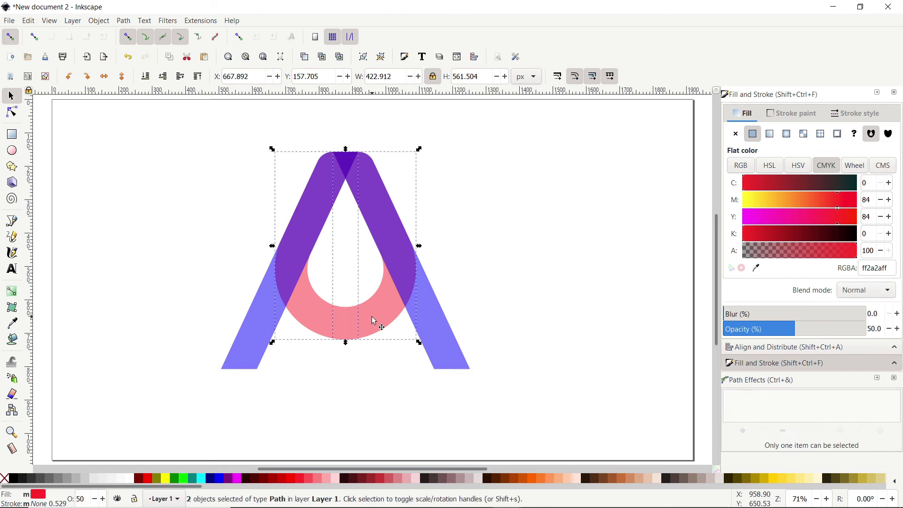
{"action": "left_click", "coordinate": [124, 20]}
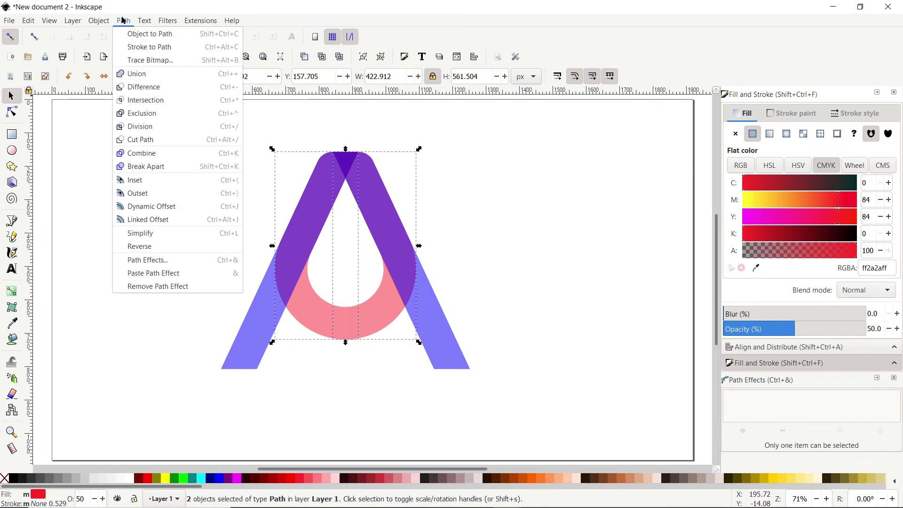
{"action": "left_click", "coordinate": [141, 74]}
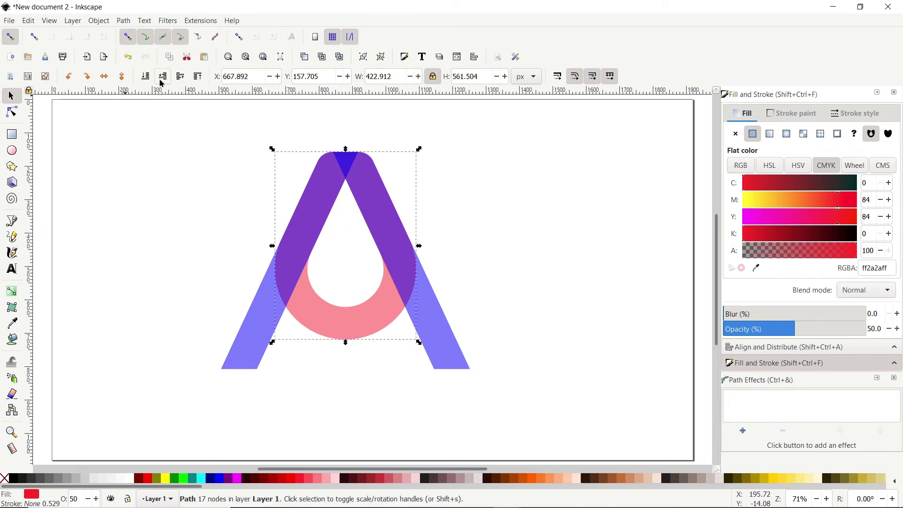
Lower the A's right-hand blue band to the bottom of the stack and recolour it green, 008000.
{"action": "left_click", "coordinate": [436, 354]}
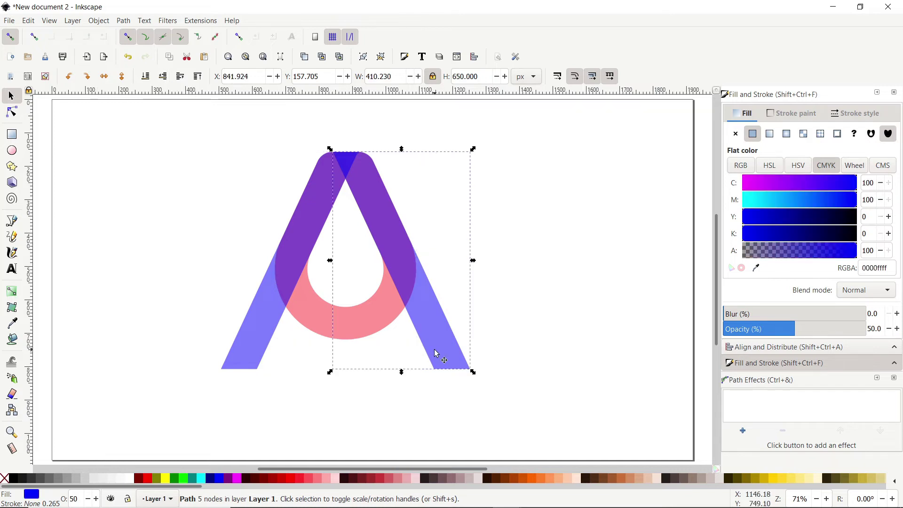
{"action": "left_click", "coordinate": [146, 81]}
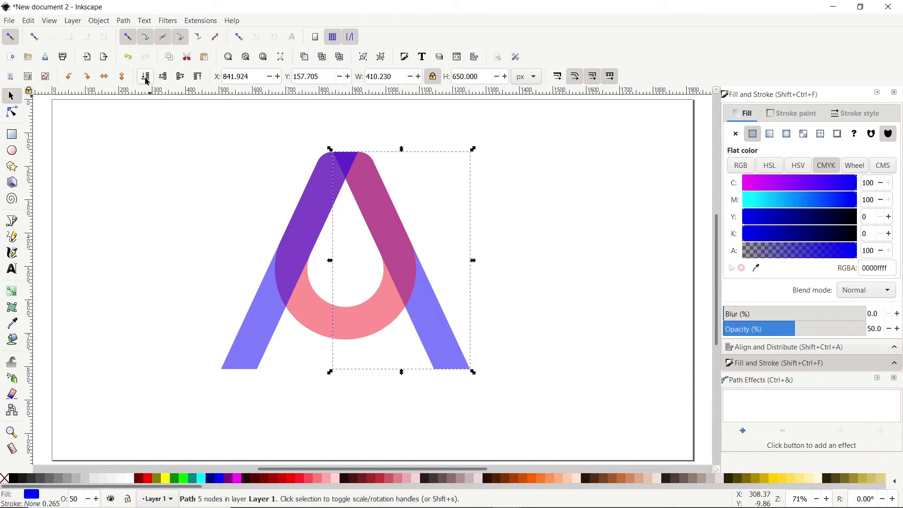
{"action": "left_click", "coordinate": [176, 484]}
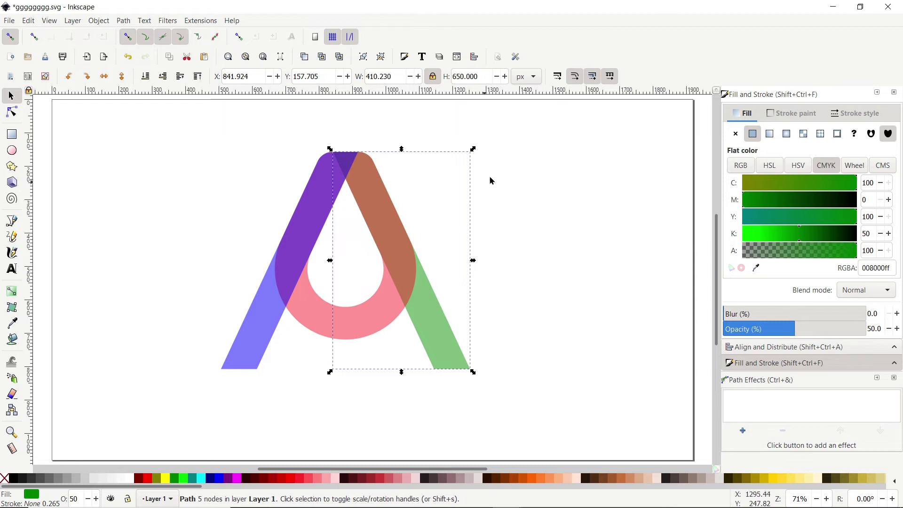
Select all three logo paths and cut them from the page.
{"action": "left_click_drag", "start_coordinate": [540, 137], "coordinate": [197, 403]}
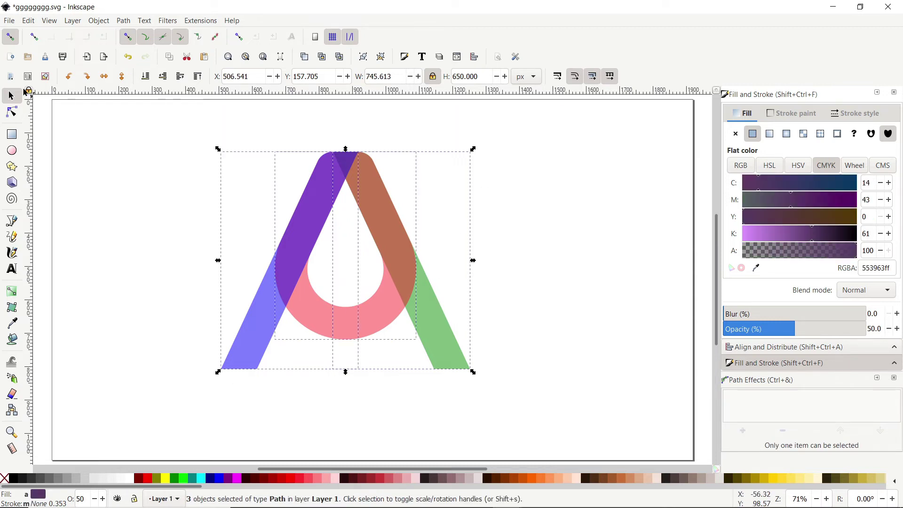
{"action": "left_click", "coordinate": [26, 23]}
{"action": "left_click", "coordinate": [46, 81]}
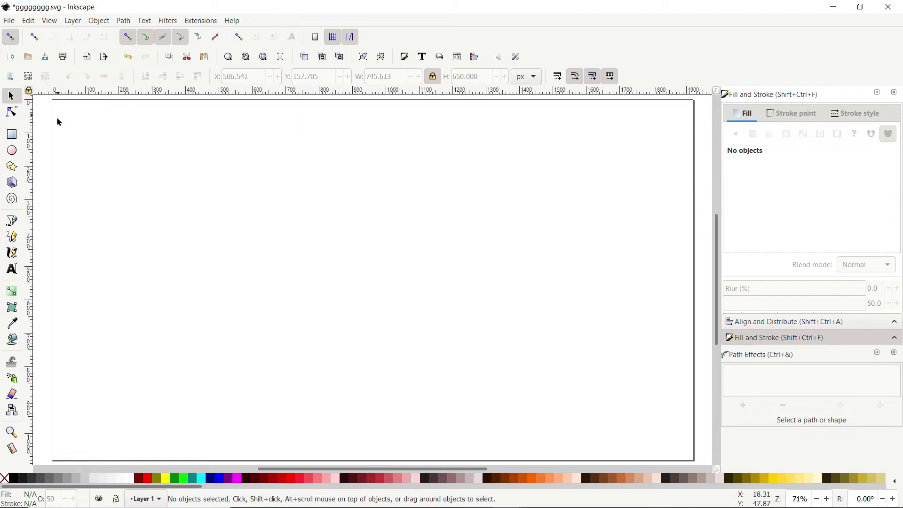
Draw a thin horizontal rectangle about 836 × 45 px on the page and set its opacity to 100%.
{"action": "left_click", "coordinate": [12, 135]}
{"action": "mouse_move", "coordinate": [201, 225]}
{"action": "left_mouse_down"}
{"action": "mouse_move", "coordinate": [404, 246]}
{"action": "mouse_move", "coordinate": [481, 241]}
{"action": "left_mouse_up"}
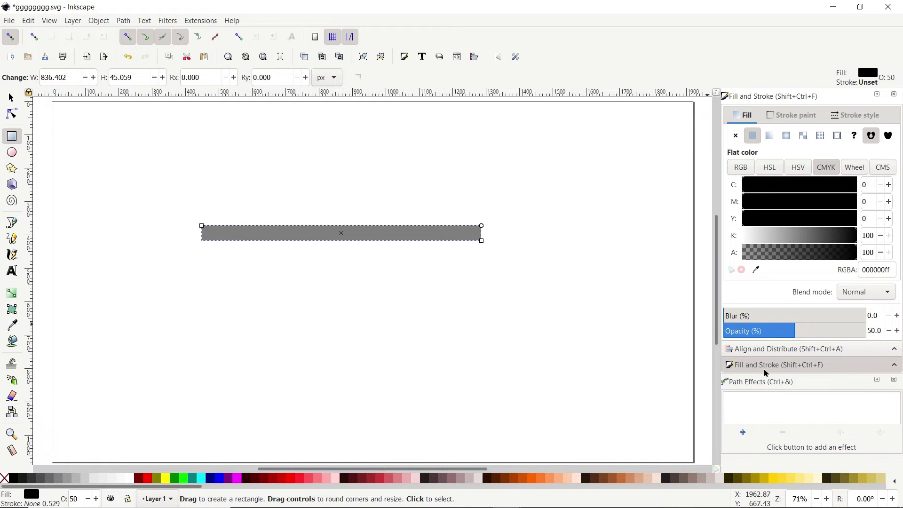
{"action": "left_click_drag", "start_coordinate": [794, 331], "coordinate": [877, 331]}
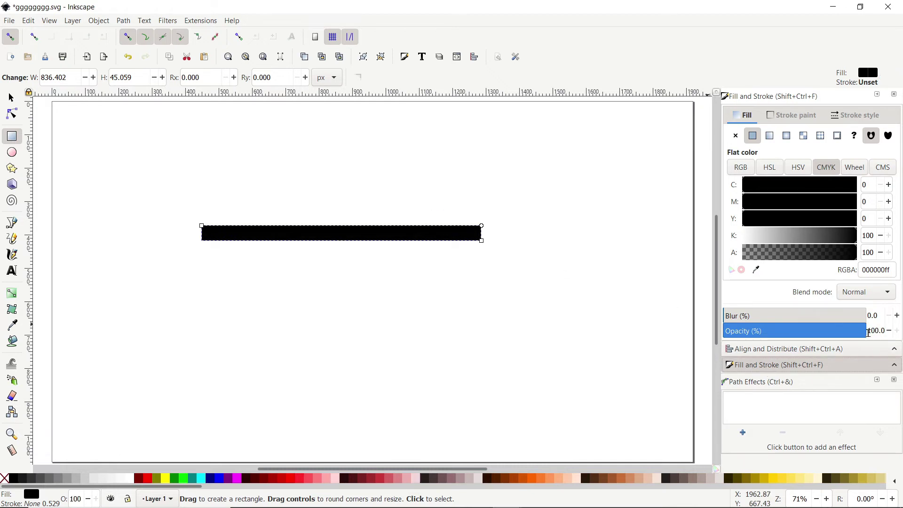
Apply a linear gradient to the bar and set its right-end stop to 100% opacity with colour 05fab6.
{"action": "left_click", "coordinate": [10, 295]}
{"action": "double_click", "coordinate": [331, 233]}
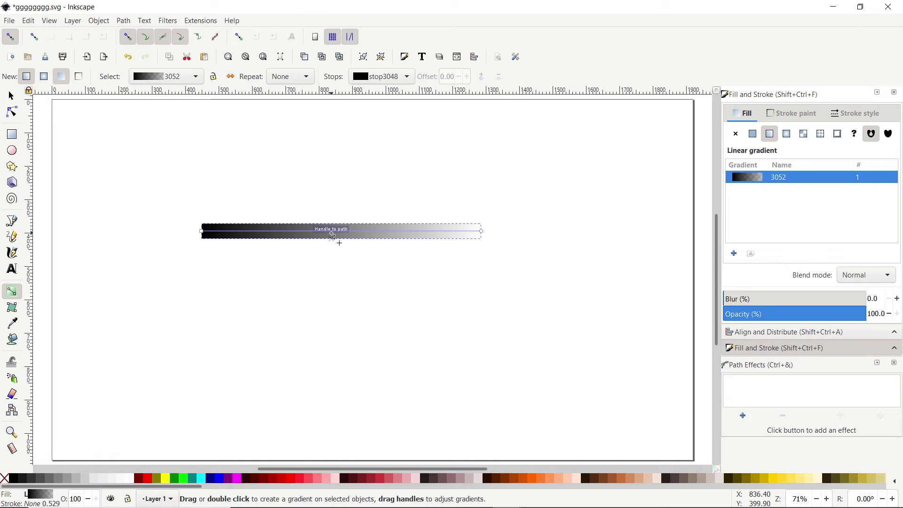
{"action": "left_click", "coordinate": [482, 231]}
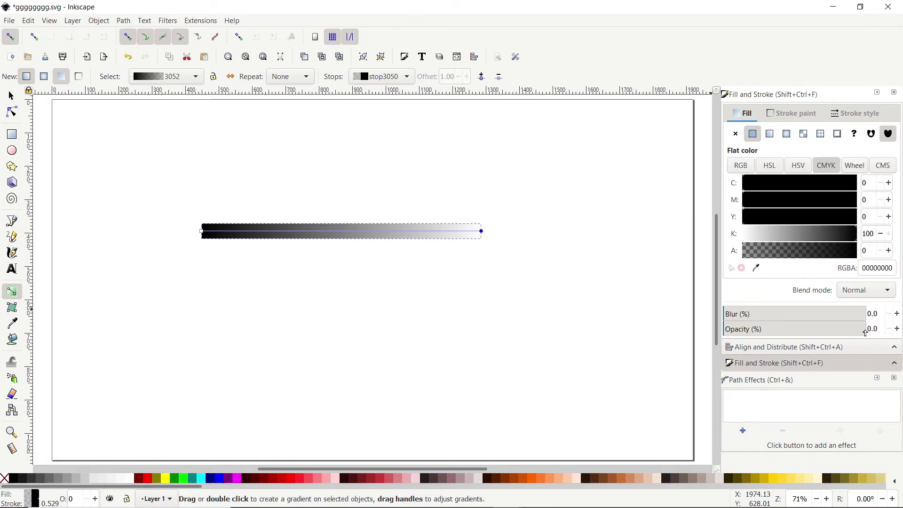
{"action": "left_click_drag", "start_coordinate": [725, 329], "coordinate": [882, 325]}
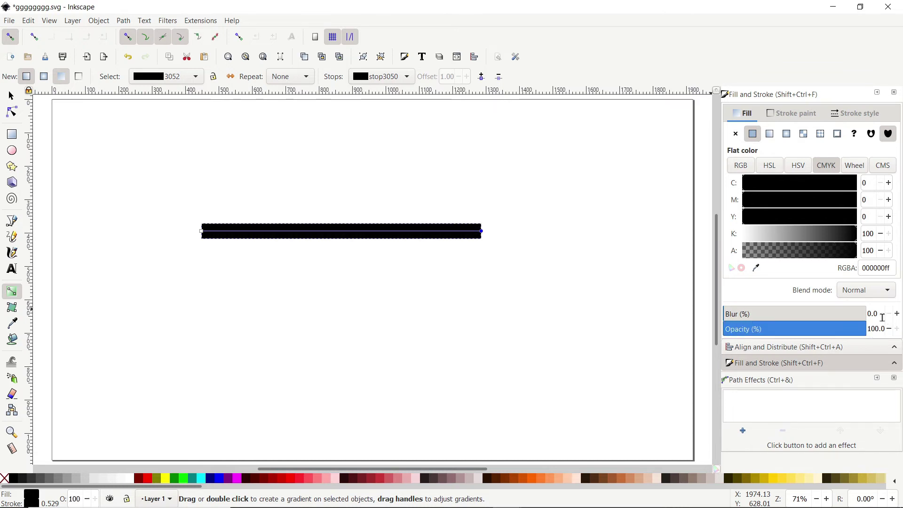
{"action": "double_click", "coordinate": [889, 269]}
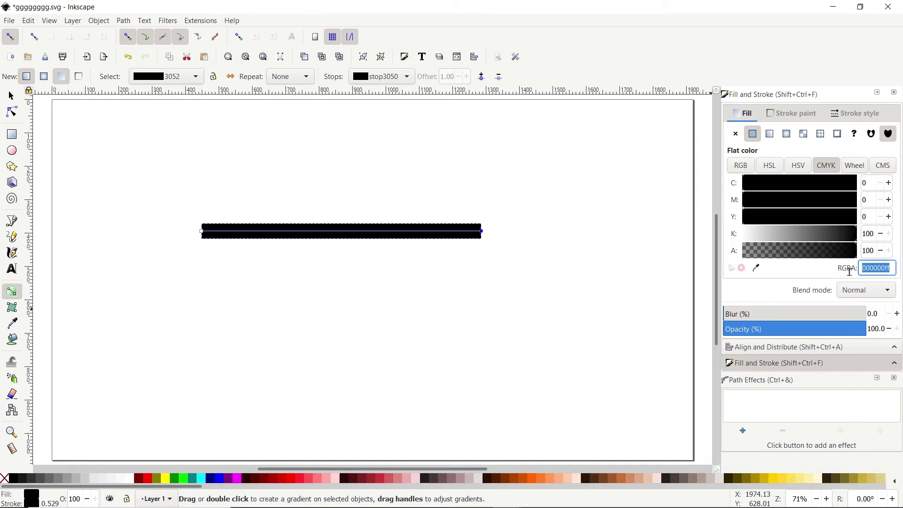
{"action": "type", "text": "05fab6"}
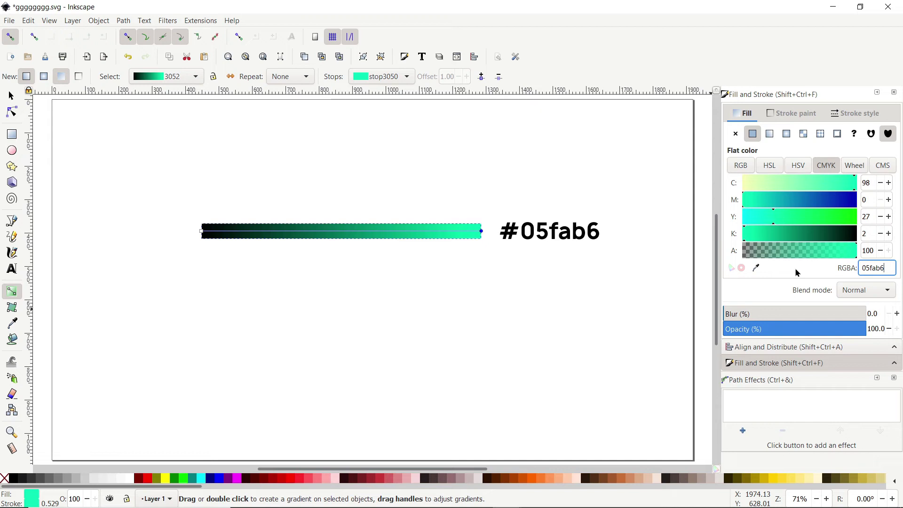
Set the left-end stop of the bar's gradient to colour 006cde.
{"action": "left_click", "coordinate": [202, 231]}
{"action": "double_click", "coordinate": [888, 268]}
{"action": "type", "text": "00"}
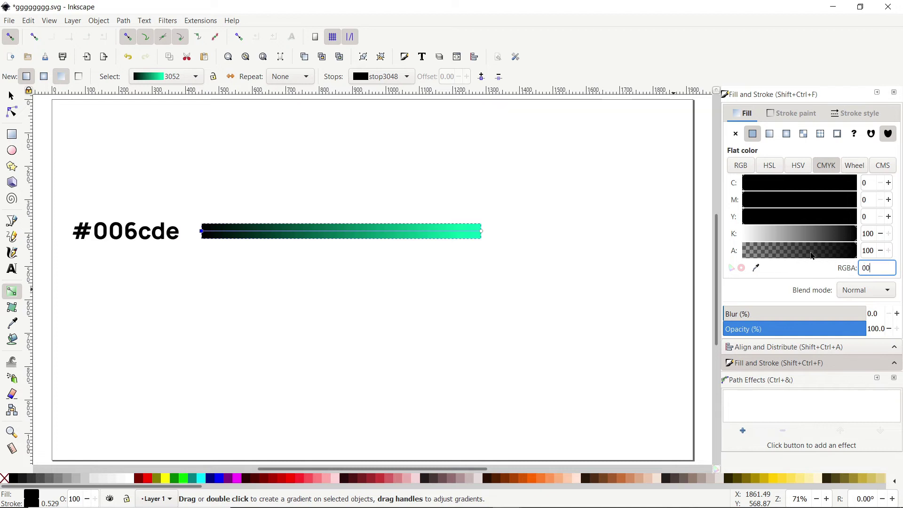
{"action": "type", "text": "6cde"}
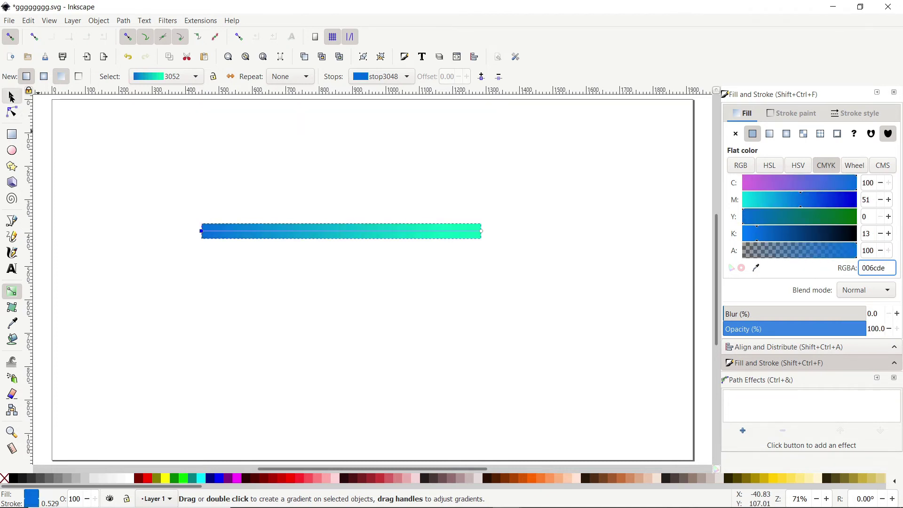
Duplicate the gradient bar and place the copy directly below the original, at about Y 473 px.
{"action": "left_click", "coordinate": [12, 97]}
{"action": "right_click", "coordinate": [316, 235]}
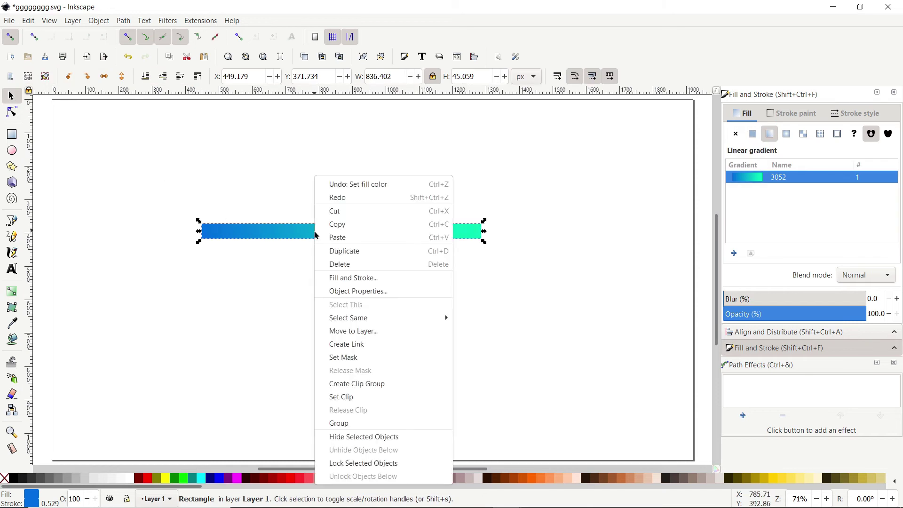
{"action": "left_click", "coordinate": [345, 252]}
{"action": "left_click_drag", "start_coordinate": [325, 235], "coordinate": [323, 269]}
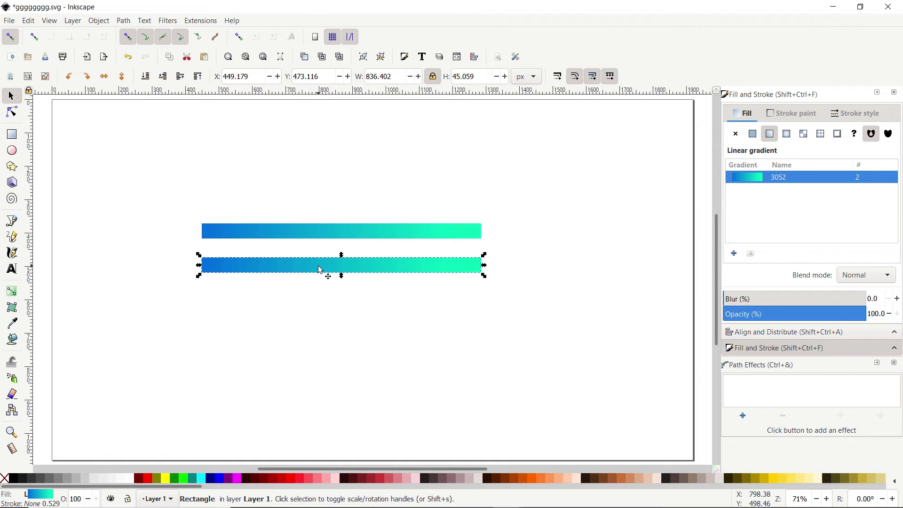
Set the left-end stop of the lower bar's gradient to colour b51bf1.
{"action": "left_click", "coordinate": [12, 291]}
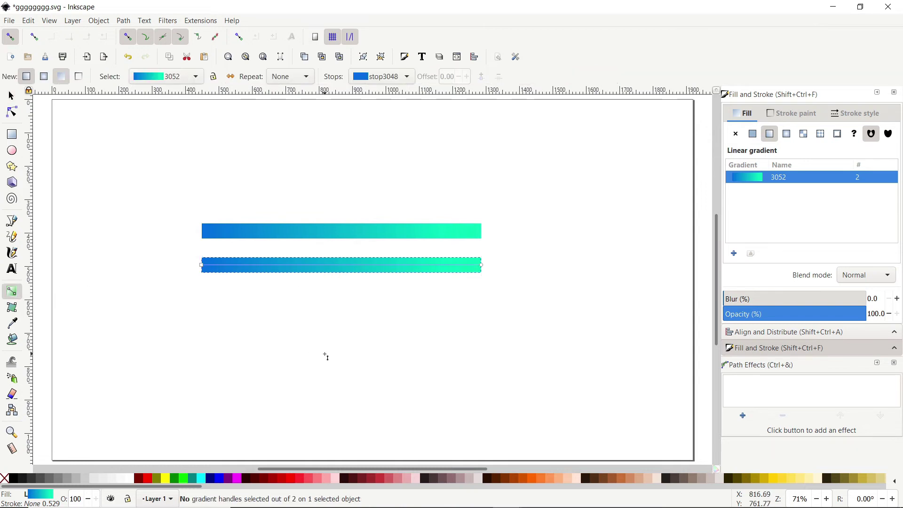
{"action": "left_click", "coordinate": [203, 266]}
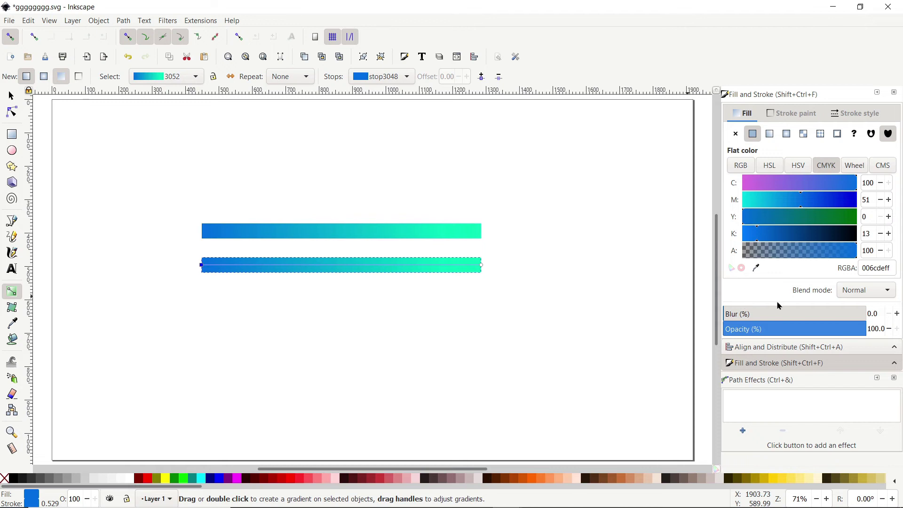
{"action": "left_click", "coordinate": [892, 267]}
{"action": "type", "text": "b5"}
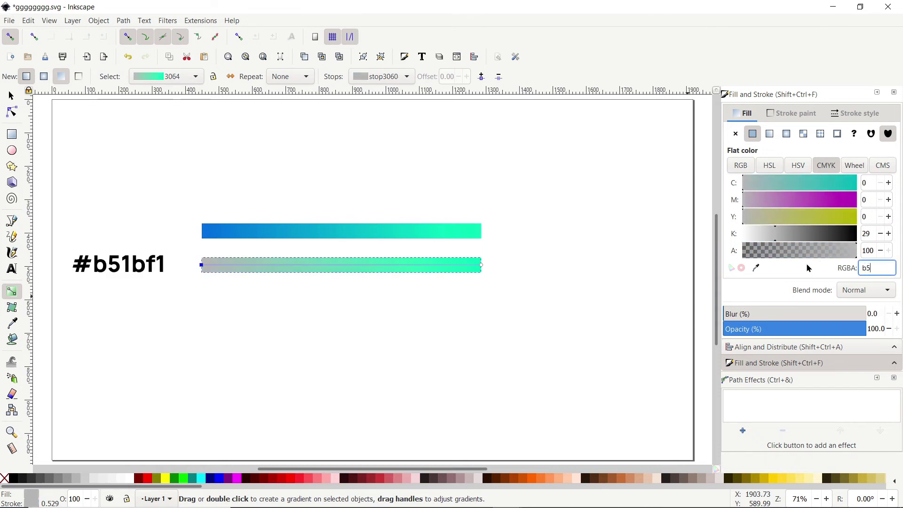
{"action": "type", "text": "1bf1"}
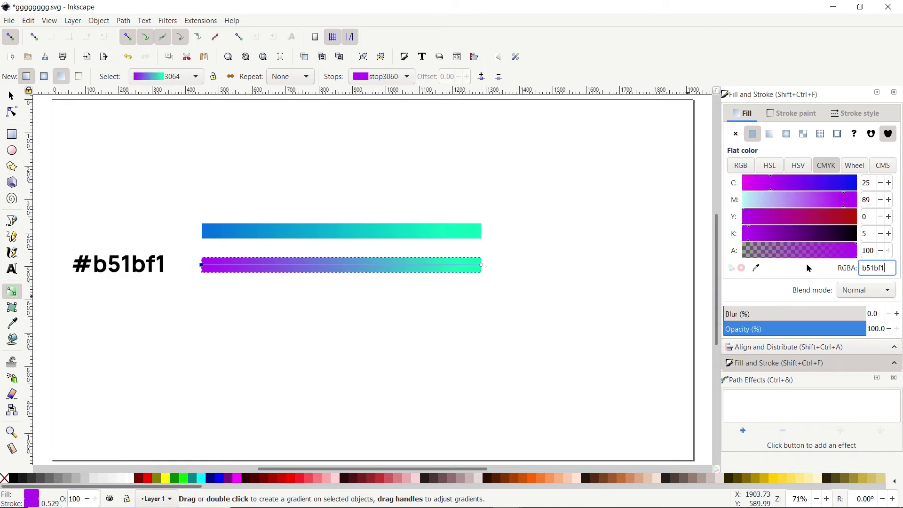
Set the right-end stop of the lower bar's gradient to colour ff9955.
{"action": "left_click", "coordinate": [481, 265]}
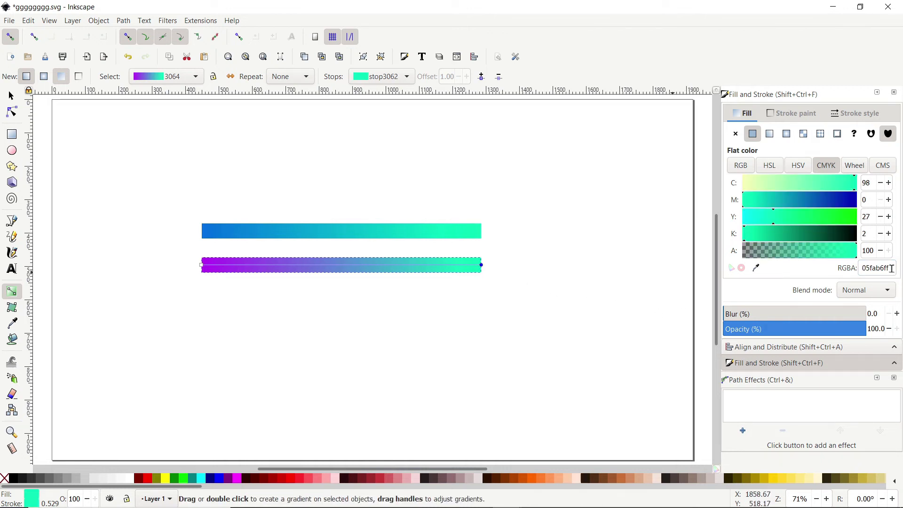
{"action": "left_click_drag", "start_coordinate": [891, 268], "coordinate": [822, 261]}
{"action": "type", "text": "ff9955"}
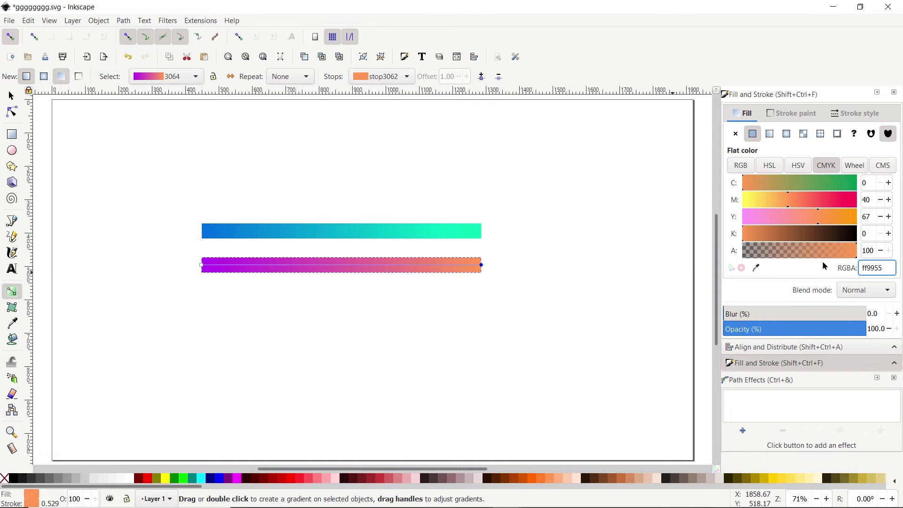
{"action": "left_click", "coordinate": [12, 96]}
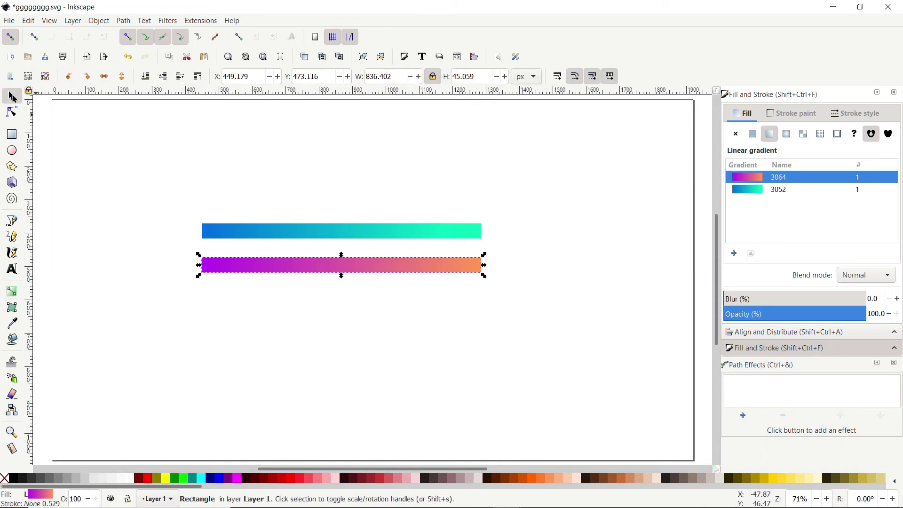
Move both gradient bars to the page's top-left corner and scale them together down to about 289 × 51 px.
{"action": "left_click_drag", "start_coordinate": [141, 196], "coordinate": [566, 315]}
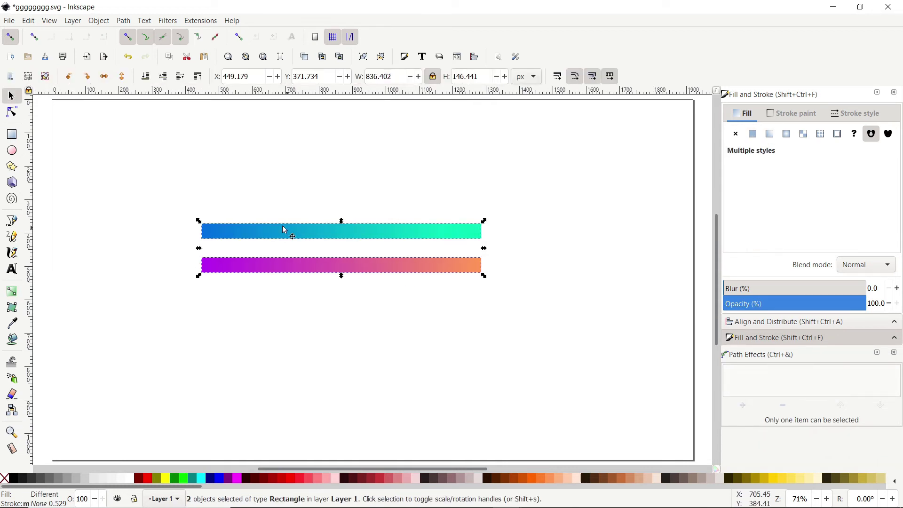
{"action": "left_click_drag", "start_coordinate": [269, 235], "coordinate": [131, 124]}
{"action": "left_click_drag", "start_coordinate": [342, 173], "coordinate": [161, 142]}
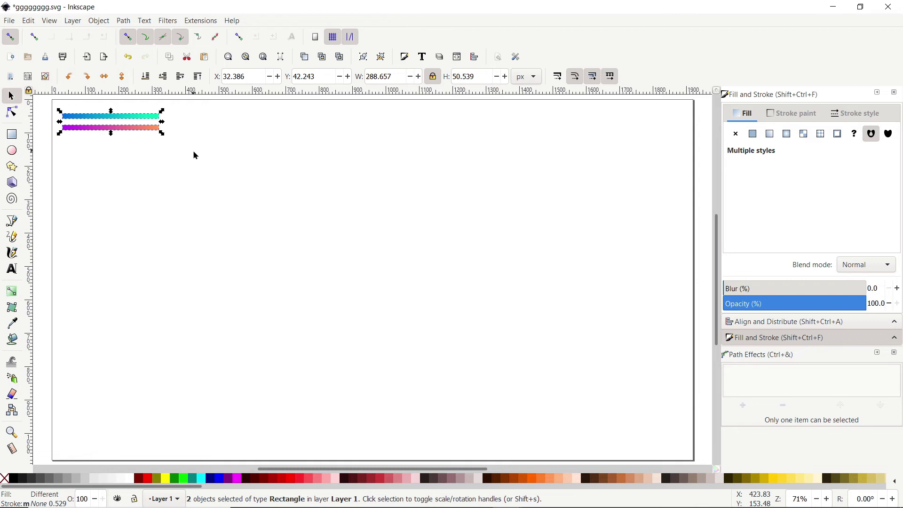
Paste the three logo shapes in place and set their opacity to 100%.
{"action": "left_click", "coordinate": [28, 21]}
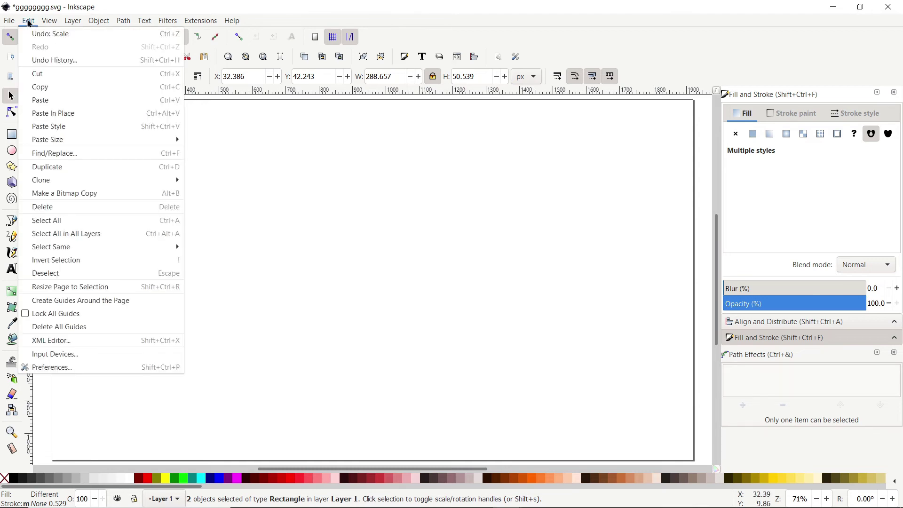
{"action": "left_click", "coordinate": [77, 114]}
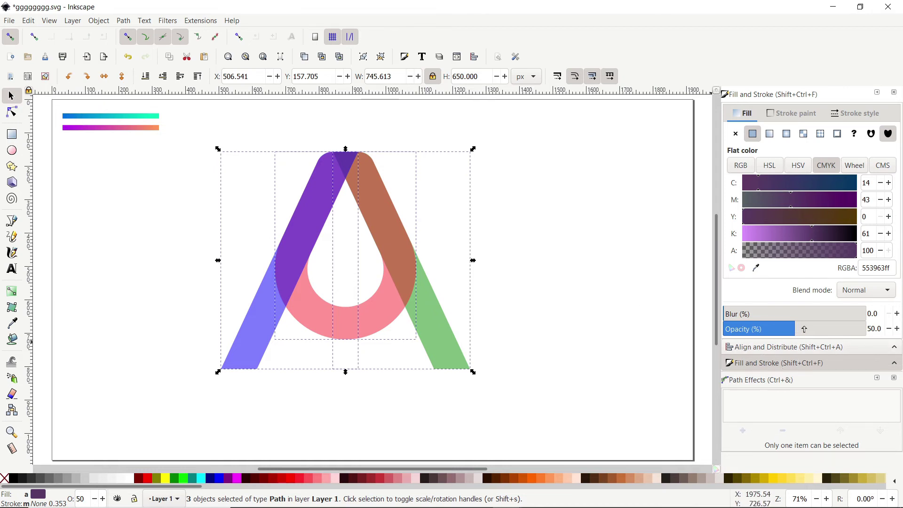
{"action": "left_click_drag", "start_coordinate": [801, 329], "coordinate": [867, 329]}
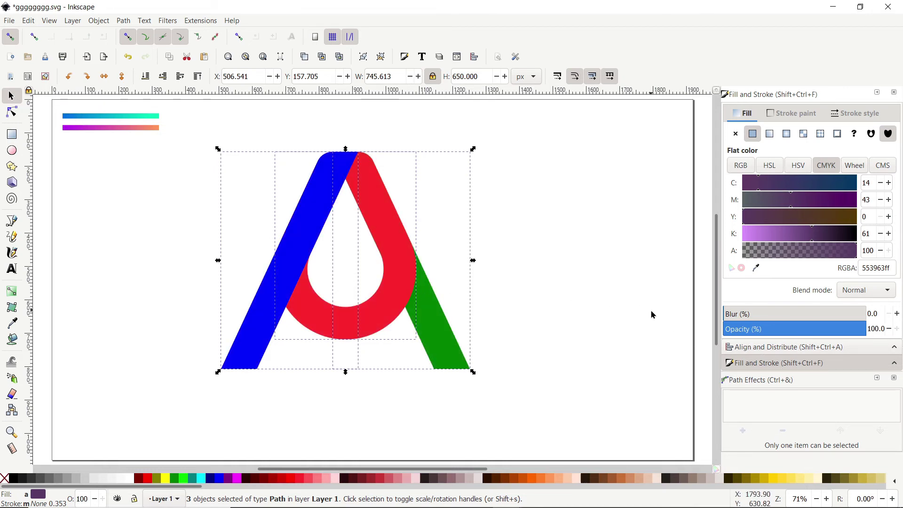
{"action": "left_click", "coordinate": [506, 269]}
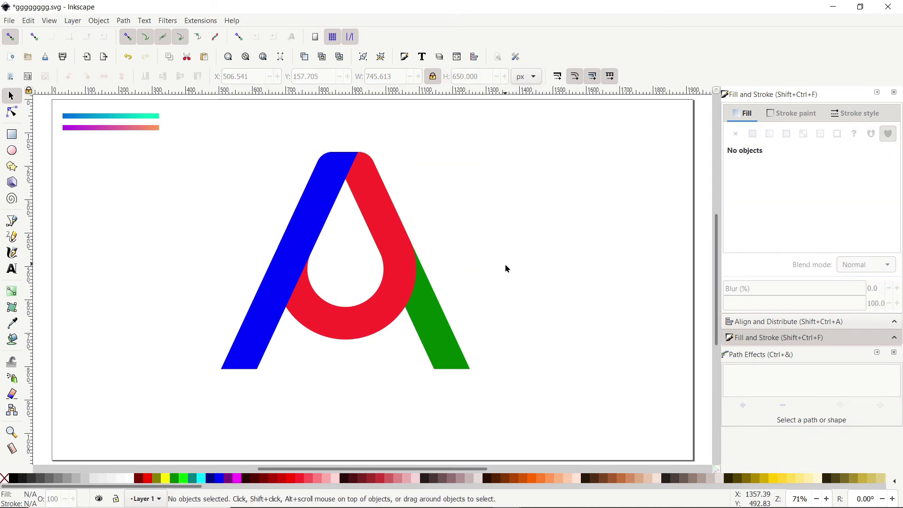
Fill the blue left band with the purple-to-orange linear gradient 3064.
{"action": "left_click", "coordinate": [253, 332]}
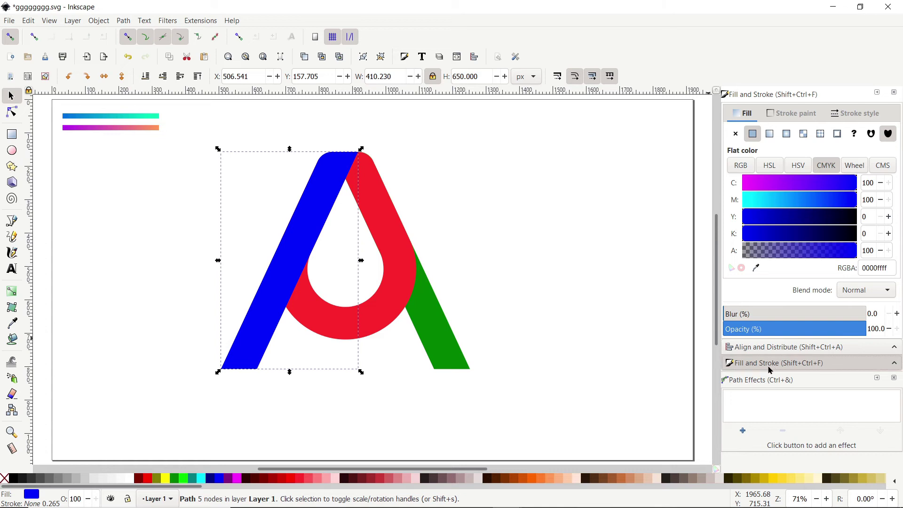
{"action": "left_click", "coordinate": [770, 136]}
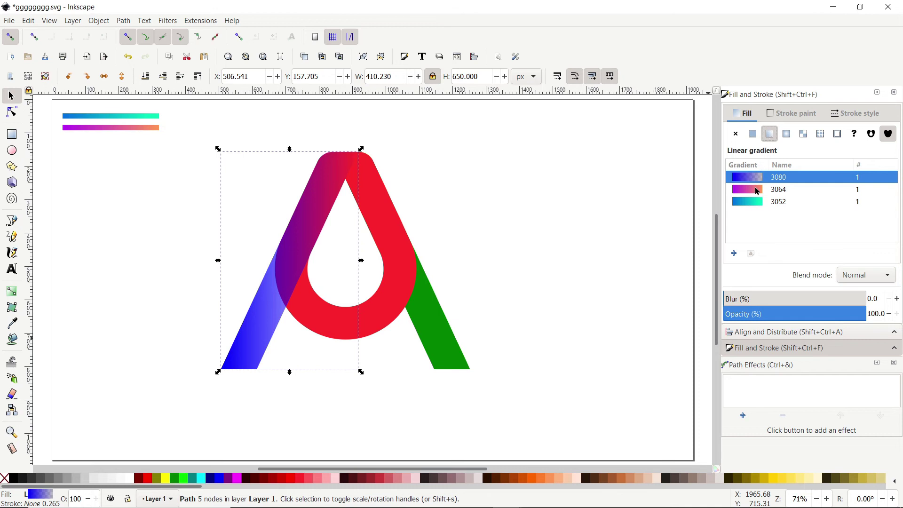
{"action": "left_click", "coordinate": [782, 190]}
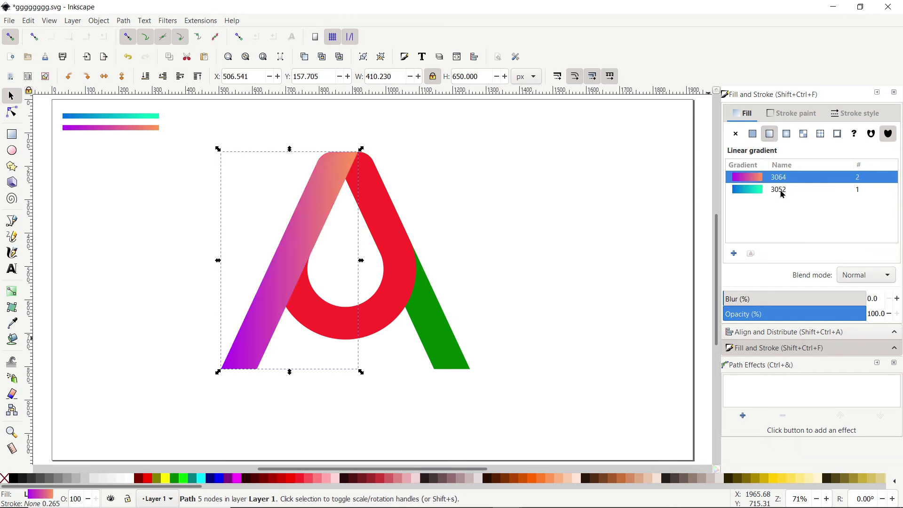
Fill the red loop with the blue-to-green linear gradient 3052.
{"action": "left_click", "coordinate": [350, 329]}
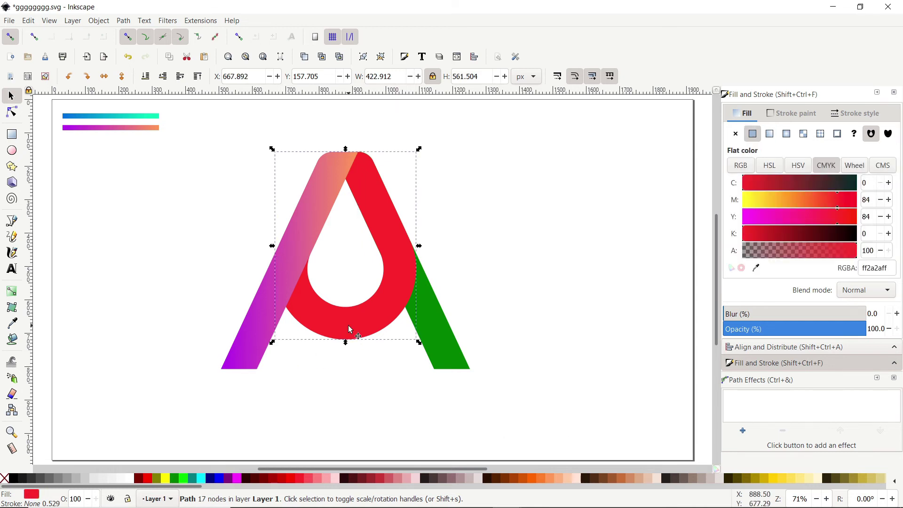
{"action": "left_click", "coordinate": [769, 134]}
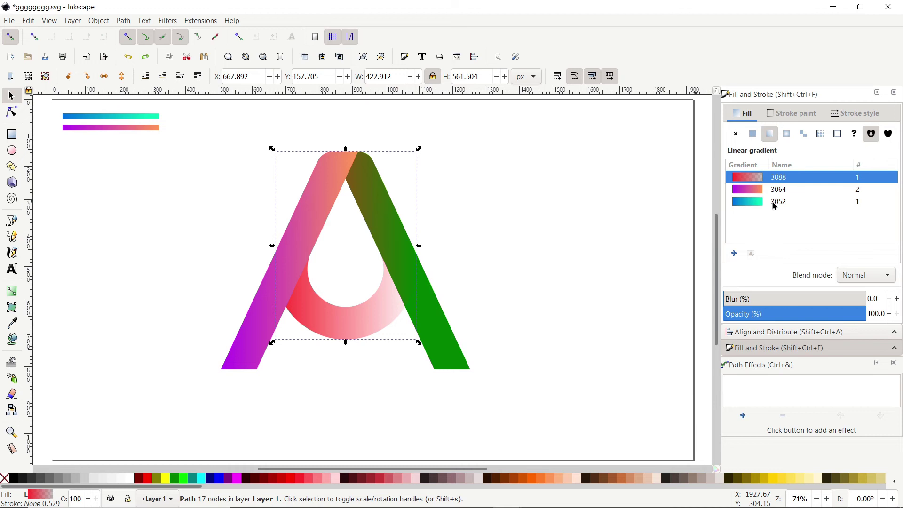
{"action": "left_click", "coordinate": [755, 201]}
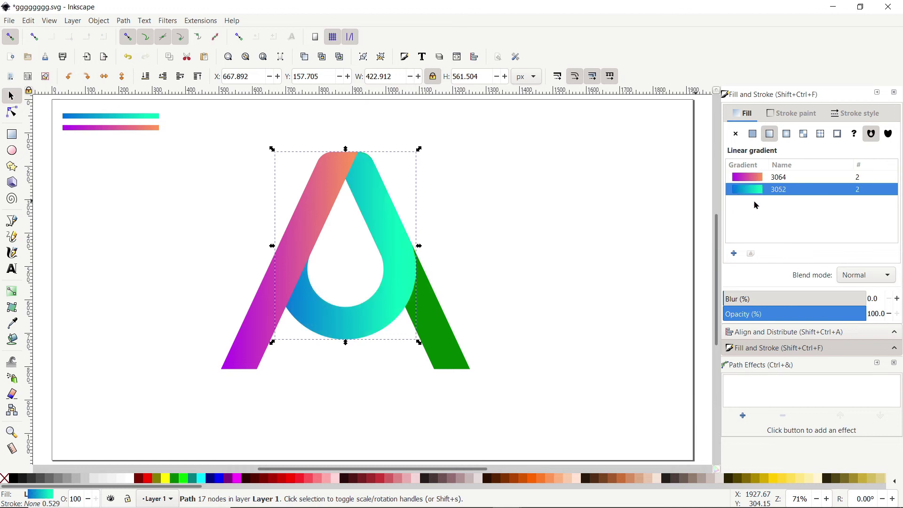
Fill the green right band with the purple-to-orange linear gradient 3064.
{"action": "left_click", "coordinate": [454, 358]}
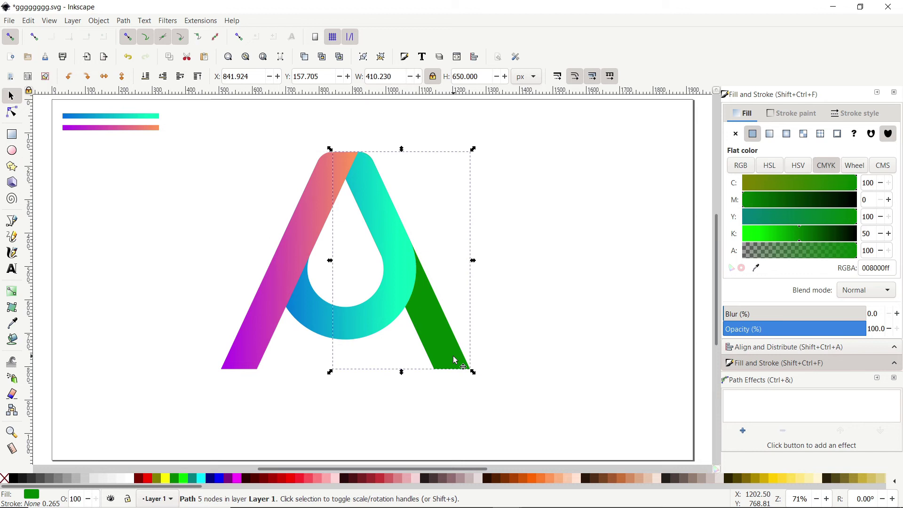
{"action": "left_click", "coordinate": [769, 135]}
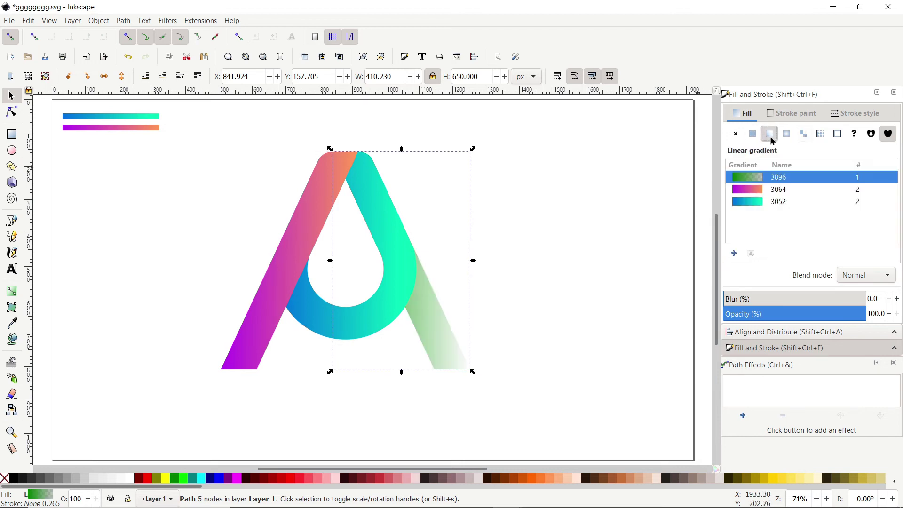
{"action": "left_click", "coordinate": [754, 189]}
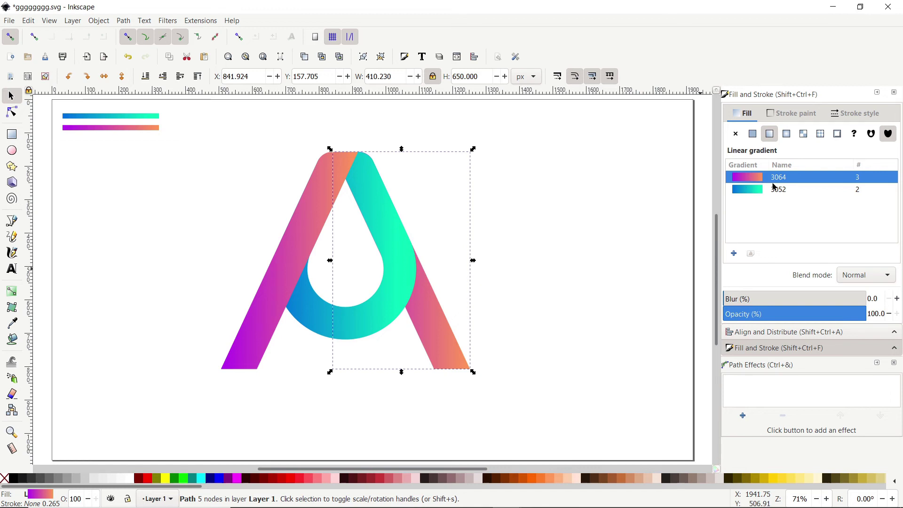
Turn off snapping, duplicate the logo's left band and fill the copy with black.
{"action": "left_click", "coordinate": [11, 37]}
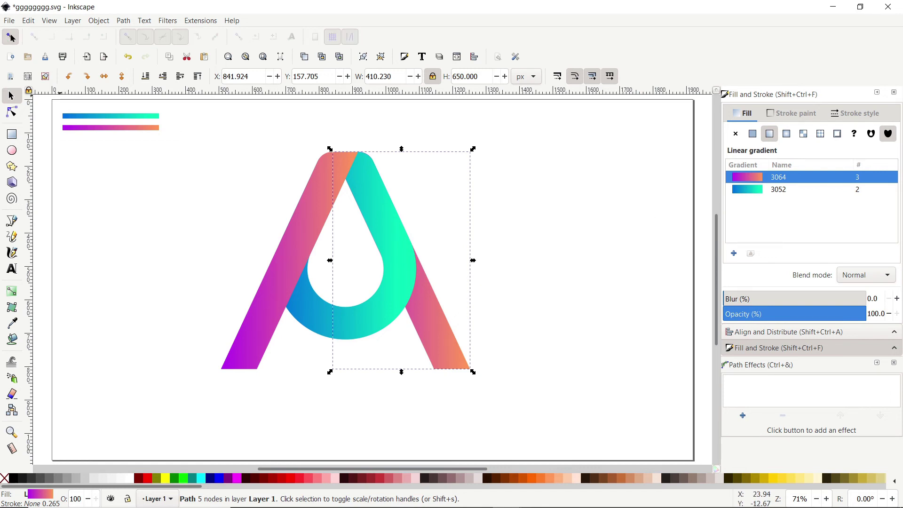
{"action": "left_click", "coordinate": [304, 221]}
{"action": "right_click", "coordinate": [308, 216]}
{"action": "left_click", "coordinate": [351, 249]}
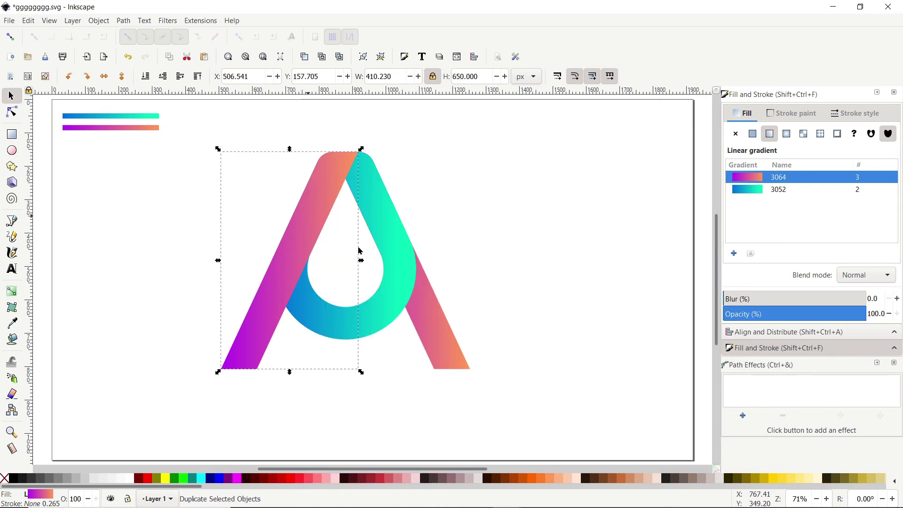
{"action": "left_click", "coordinate": [13, 478]}
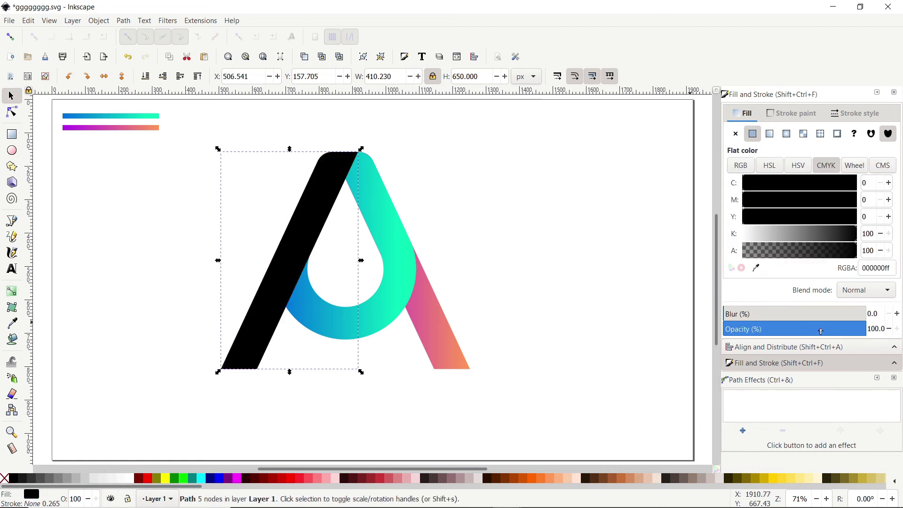
Set the black band copy's opacity to 50% and shift it slightly right and up, to about Y 146 px.
{"action": "double_click", "coordinate": [883, 329]}
{"action": "type", "text": "50"}
{"action": "key", "text": "Return"}
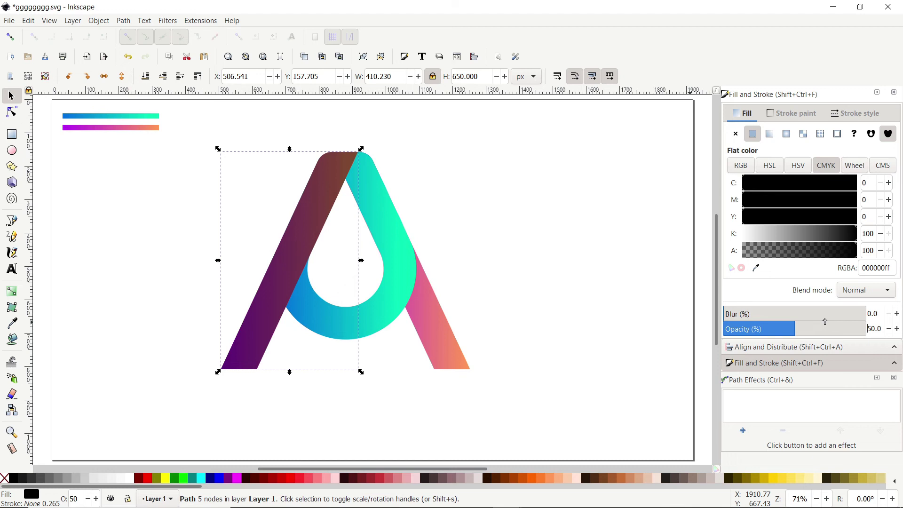
{"action": "left_click_drag", "start_coordinate": [314, 218], "coordinate": [322, 209]}
Duplicate the blue-green loop and intersect the copy with the semi-transparent black band to trim the shadow to the loop.
{"action": "left_click", "coordinate": [355, 317]}
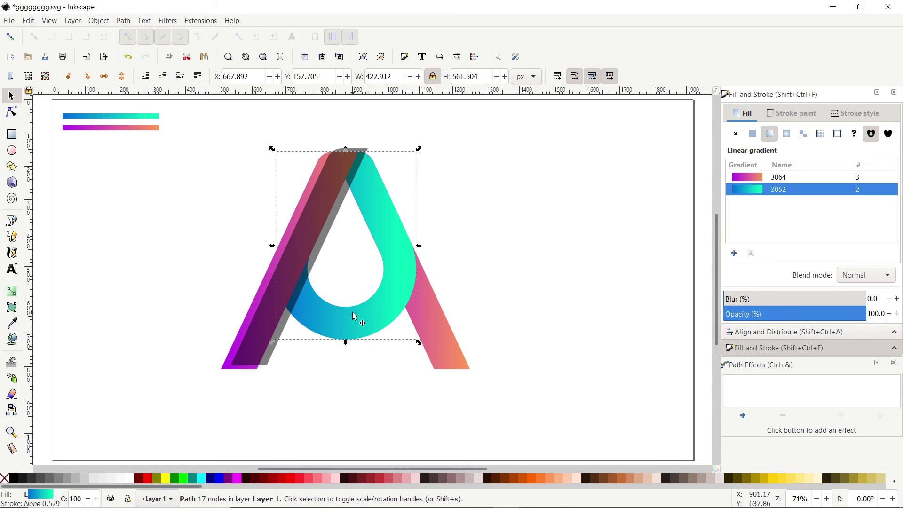
{"action": "right_click", "coordinate": [355, 316]}
{"action": "left_click", "coordinate": [391, 79]}
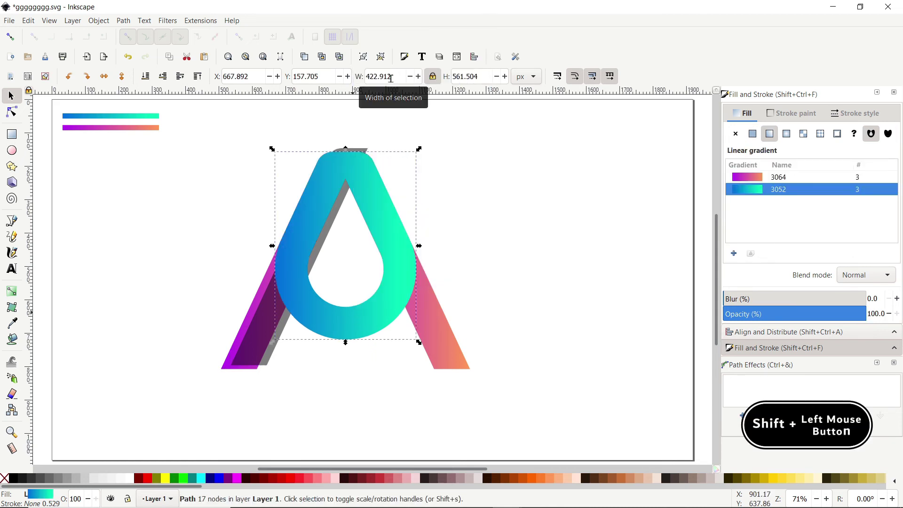
{"action": "left_click", "coordinate": [277, 357], "text": "shift"}
{"action": "left_click", "coordinate": [123, 21]}
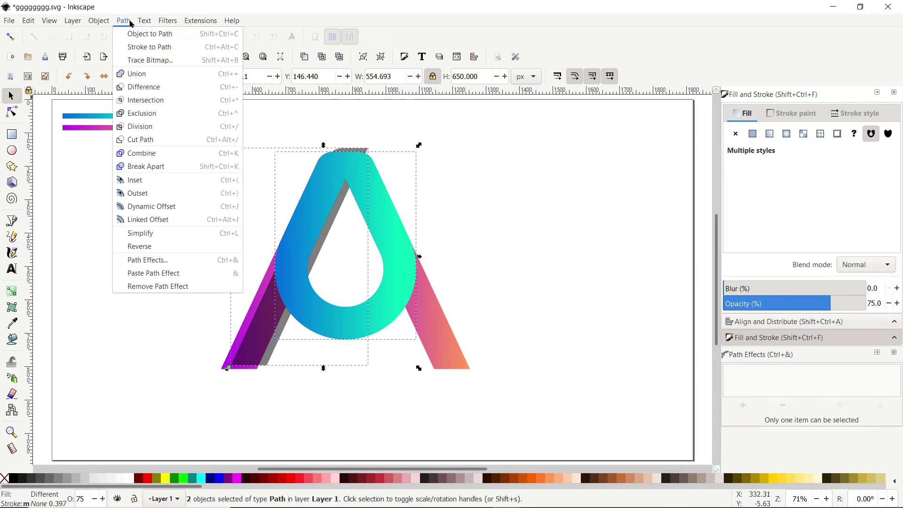
{"action": "left_click", "coordinate": [154, 100]}
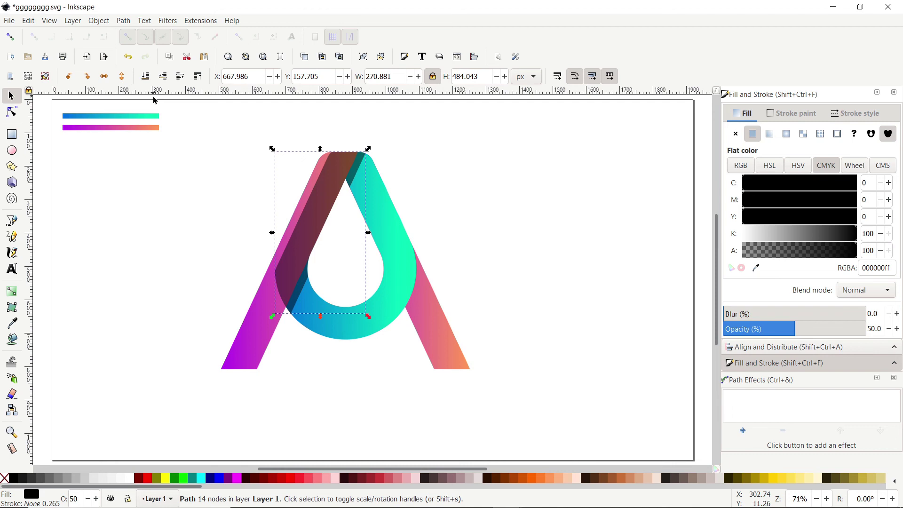
Duplicate the left gradient band and subtract the copy from the black shadow with a path Difference.
{"action": "left_click", "coordinate": [249, 341]}
{"action": "right_click", "coordinate": [244, 338]}
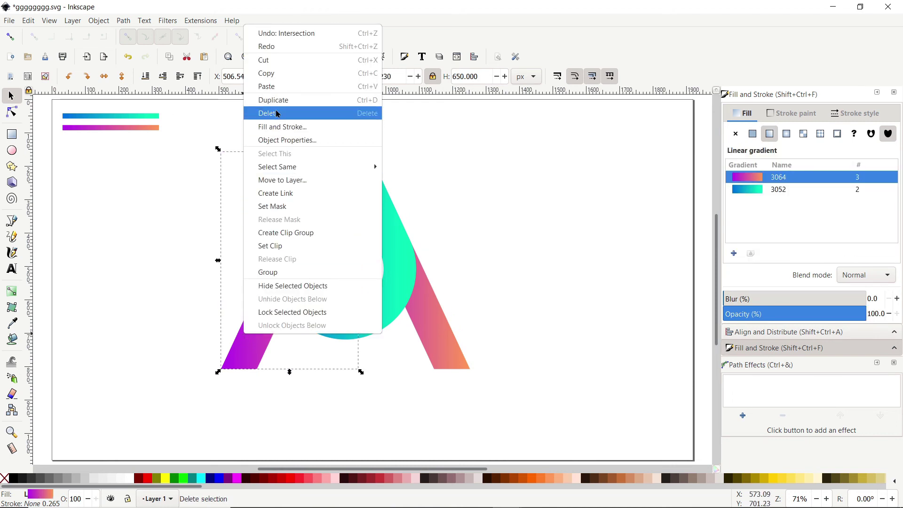
{"action": "left_click", "coordinate": [292, 99]}
{"action": "left_click", "coordinate": [318, 201], "text": "shift"}
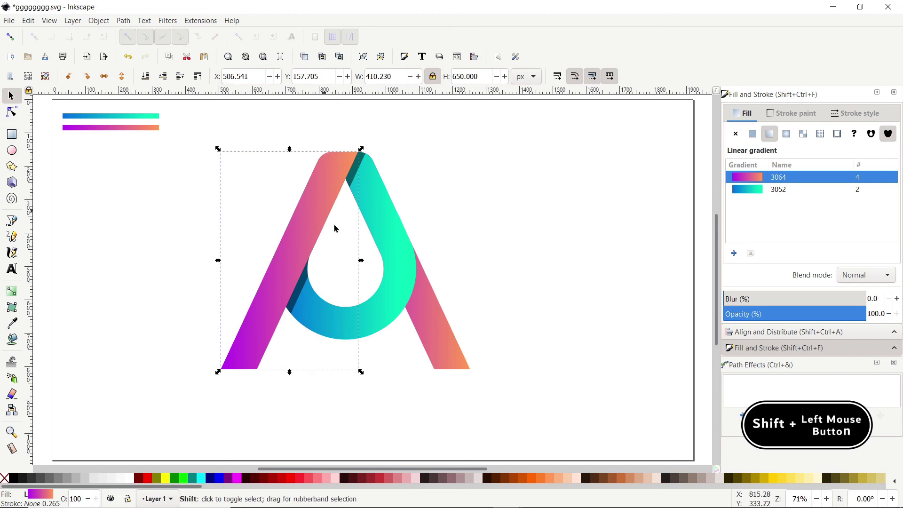
{"action": "left_click", "coordinate": [311, 280], "text": "shift"}
{"action": "left_click", "coordinate": [123, 21]}
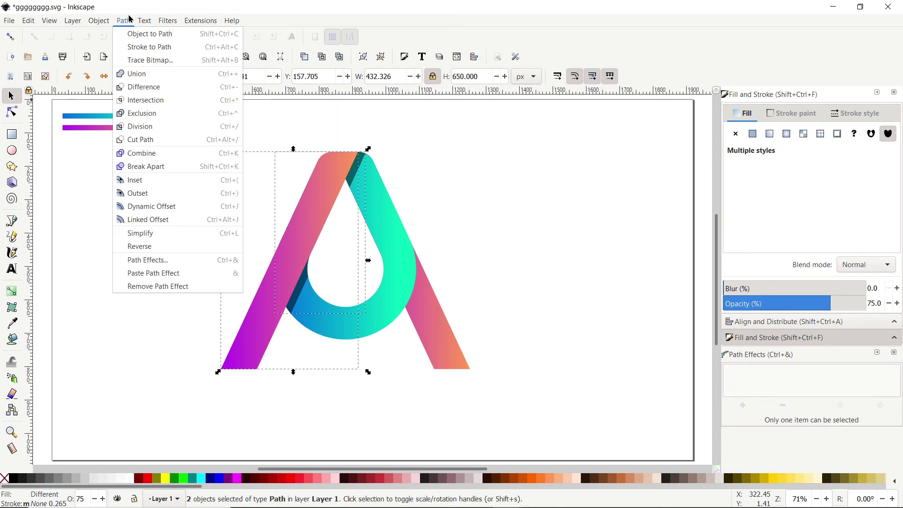
{"action": "left_click", "coordinate": [143, 86]}
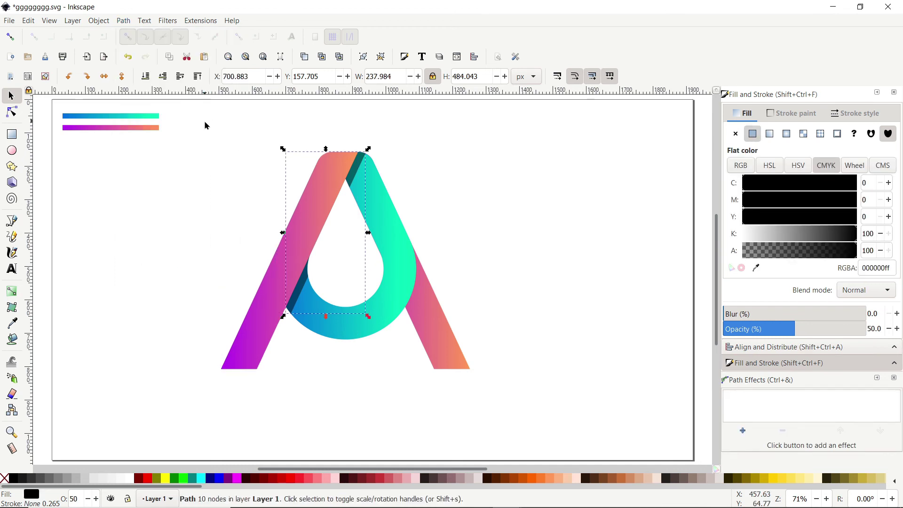
Duplicate the blue-green loop and fill the copy with black.
{"action": "left_click", "coordinate": [402, 315]}
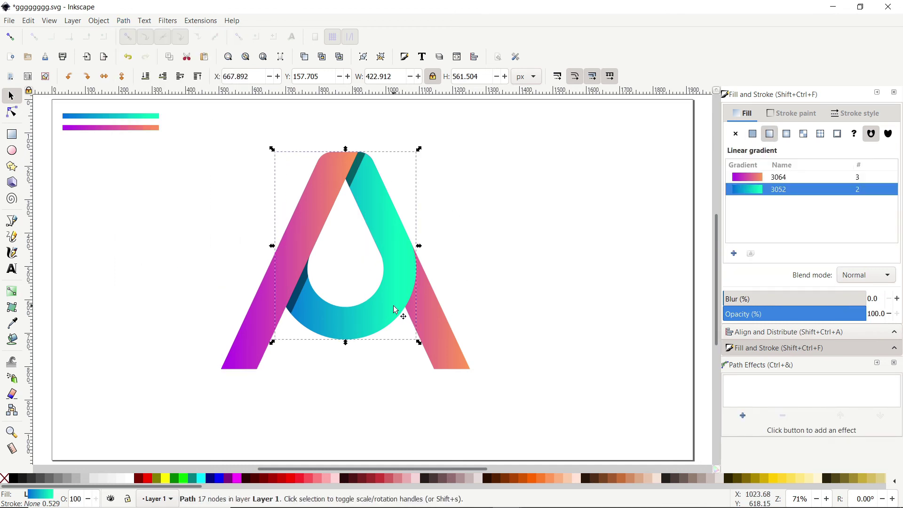
{"action": "right_click", "coordinate": [395, 308]}
{"action": "left_click", "coordinate": [425, 250]}
{"action": "key", "text": "h"}
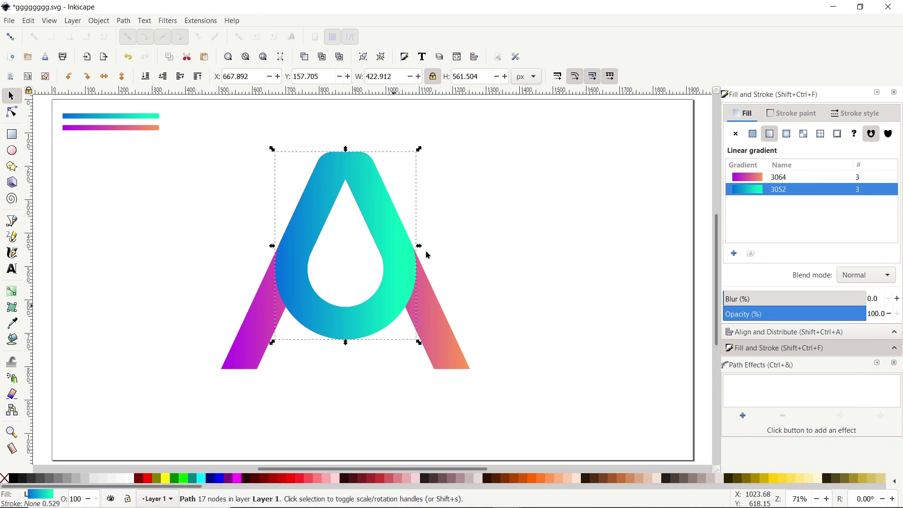
{"action": "left_click", "coordinate": [15, 478]}
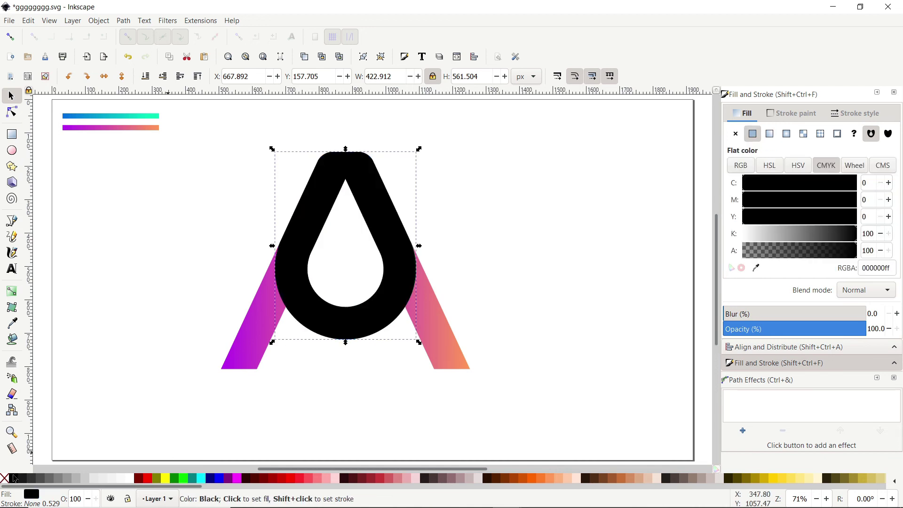
Set the black loop copy's opacity to 50% and shift it slightly right and down, to about X 690 px, Y 166 px.
{"action": "triple_click", "coordinate": [884, 329]}
{"action": "type", "text": "50"}
{"action": "key", "text": "Return"}
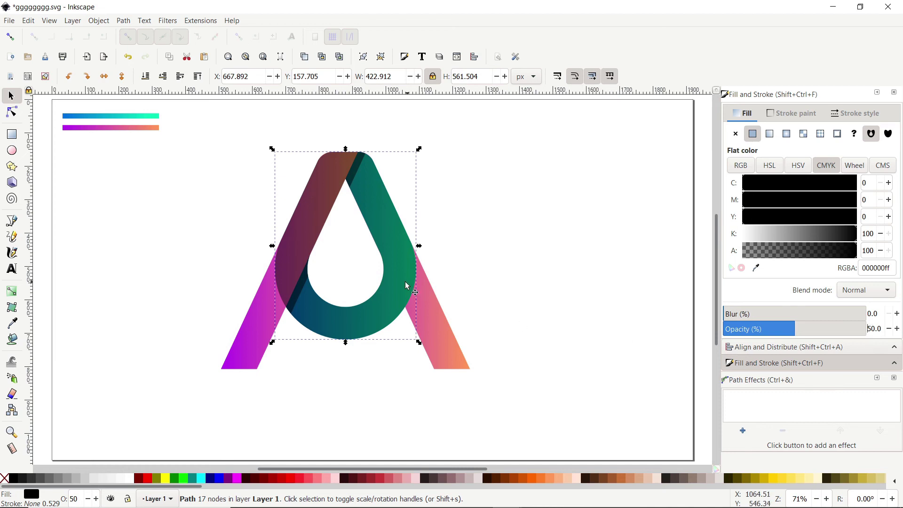
{"action": "left_click_drag", "start_coordinate": [406, 280], "coordinate": [412, 280]}
Duplicate the right gradient band and intersect the copy with the semi-transparent black loop to trim the shadow to the band.
{"action": "left_click", "coordinate": [449, 354]}
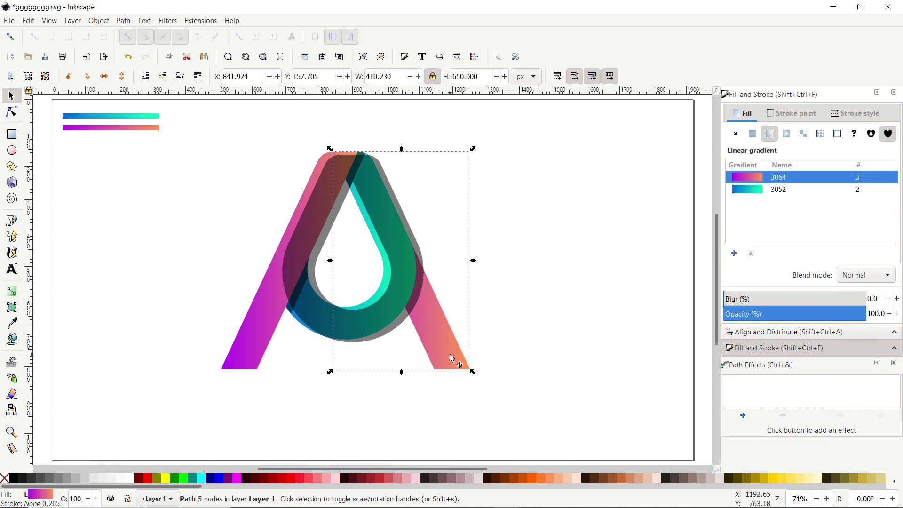
{"action": "right_click", "coordinate": [449, 353]}
{"action": "left_click", "coordinate": [481, 127]}
{"action": "left_click", "coordinate": [481, 127], "text": "shift"}
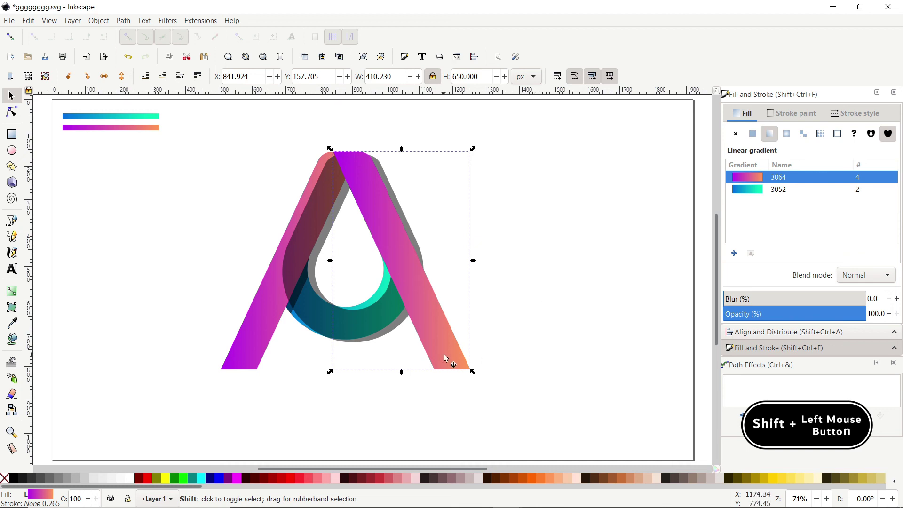
{"action": "left_click", "coordinate": [393, 338], "text": "shift"}
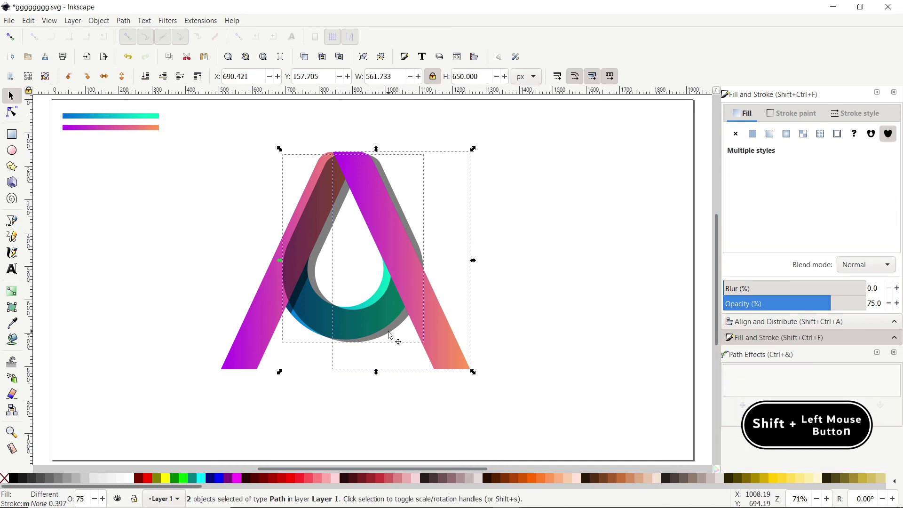
{"action": "left_click", "coordinate": [123, 21]}
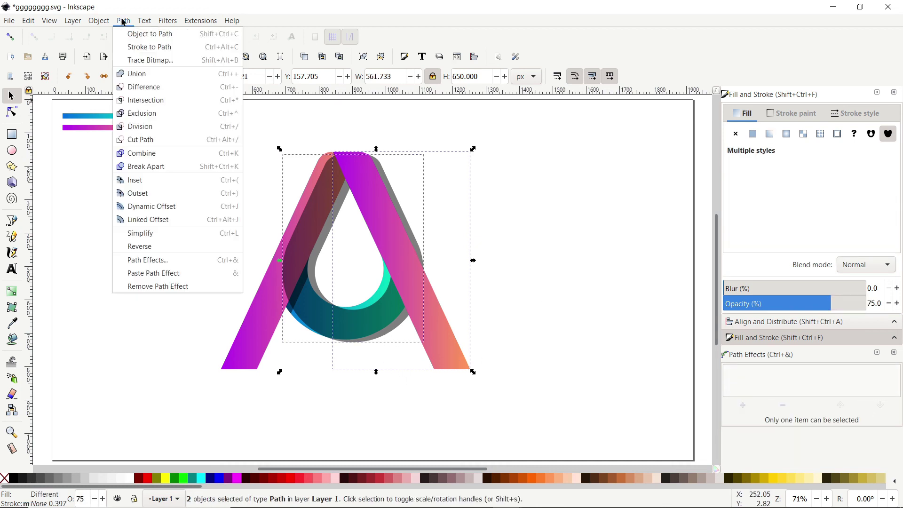
{"action": "left_click", "coordinate": [143, 100]}
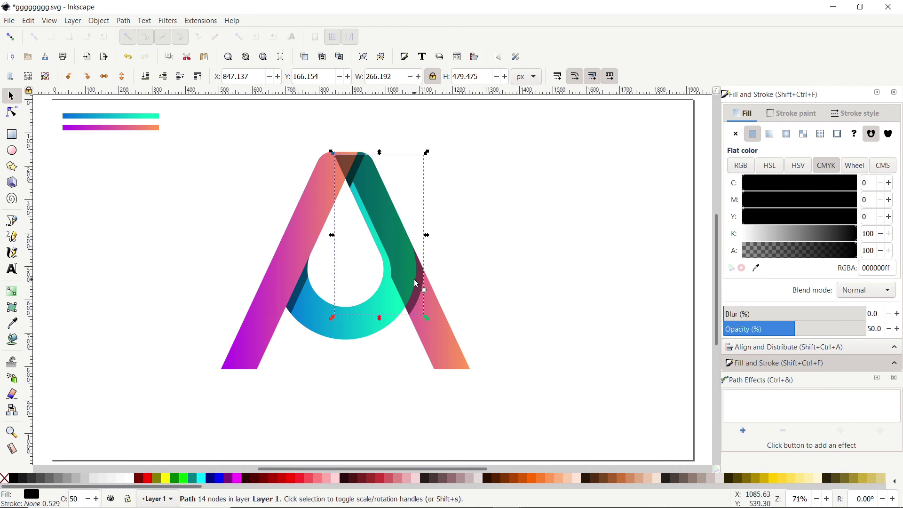
Duplicate the blue-green loop and subtract the copy from the right band's black shadow with a path Difference.
{"action": "left_click", "coordinate": [352, 335]}
{"action": "right_click", "coordinate": [353, 336]}
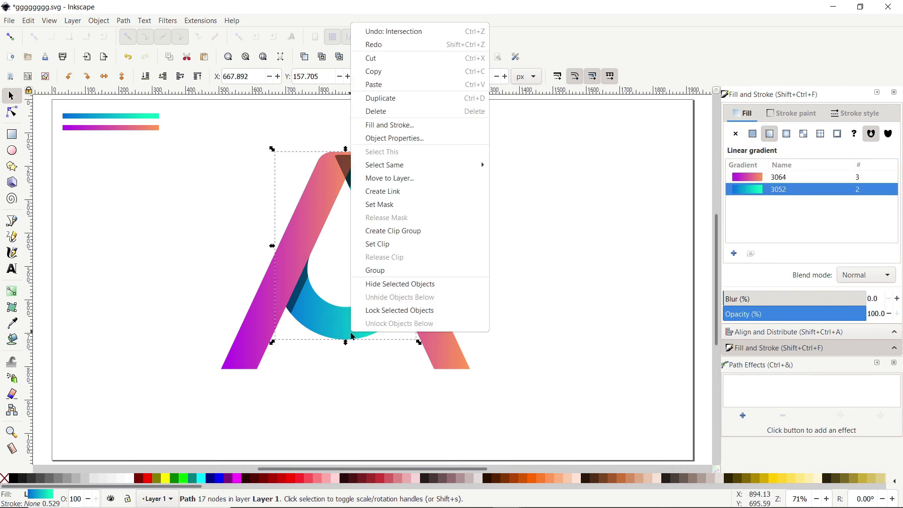
{"action": "left_click", "coordinate": [377, 98]}
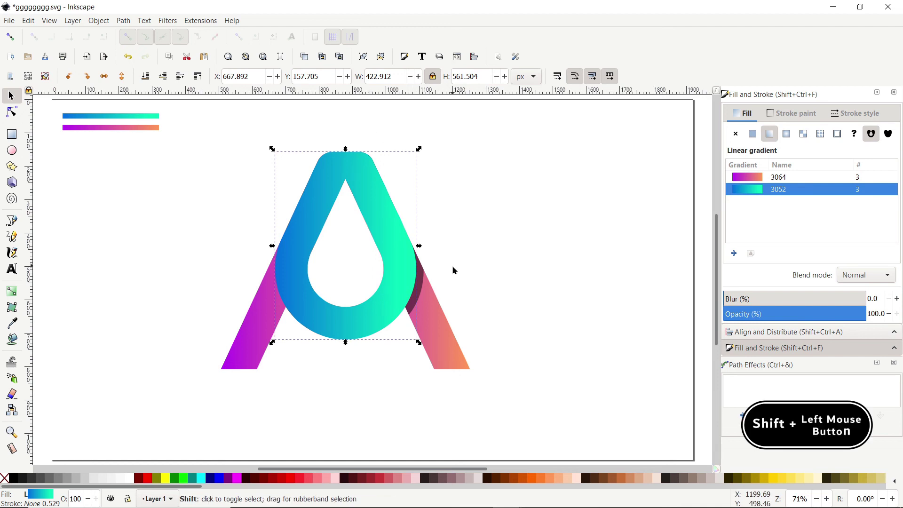
{"action": "left_click", "coordinate": [427, 270], "text": "shift"}
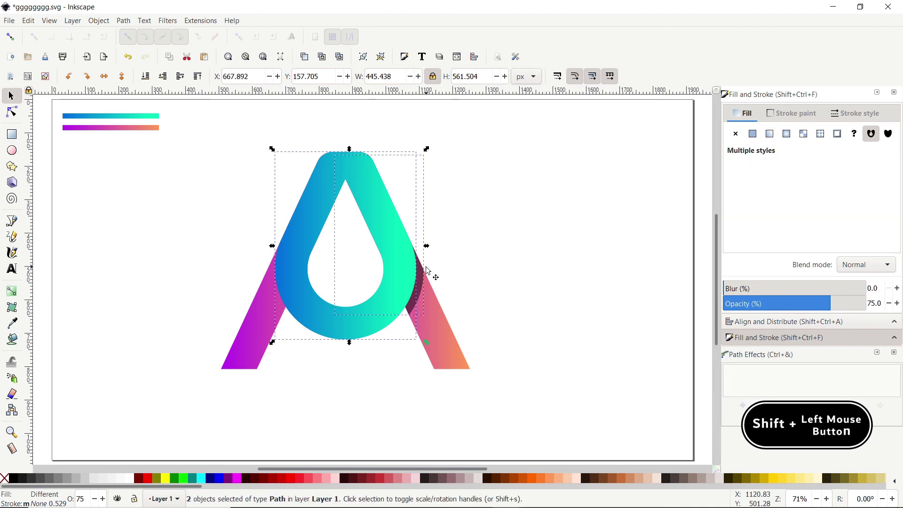
{"action": "left_click", "coordinate": [125, 21]}
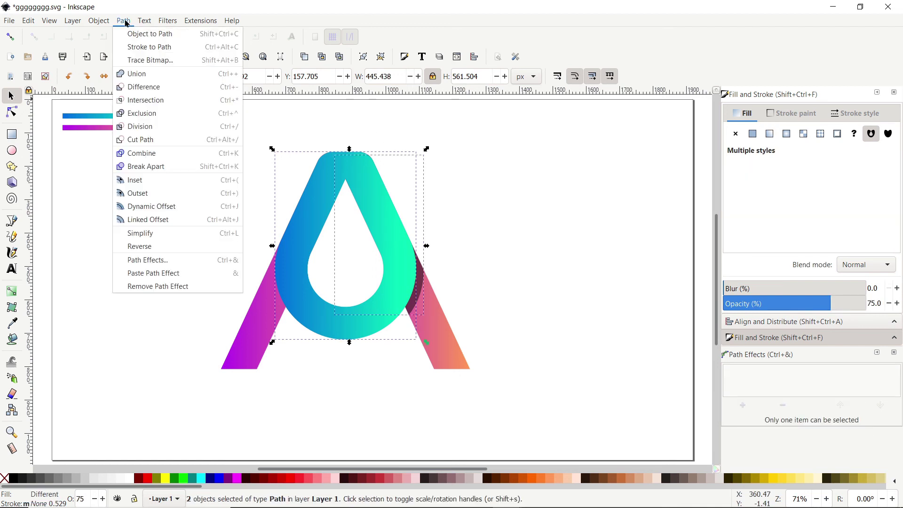
{"action": "left_click", "coordinate": [141, 87]}
Select both black overlap shadows together, set their opacity to 15% and clear the selection.
{"action": "left_click_drag", "start_coordinate": [472, 134], "coordinate": [224, 328]}
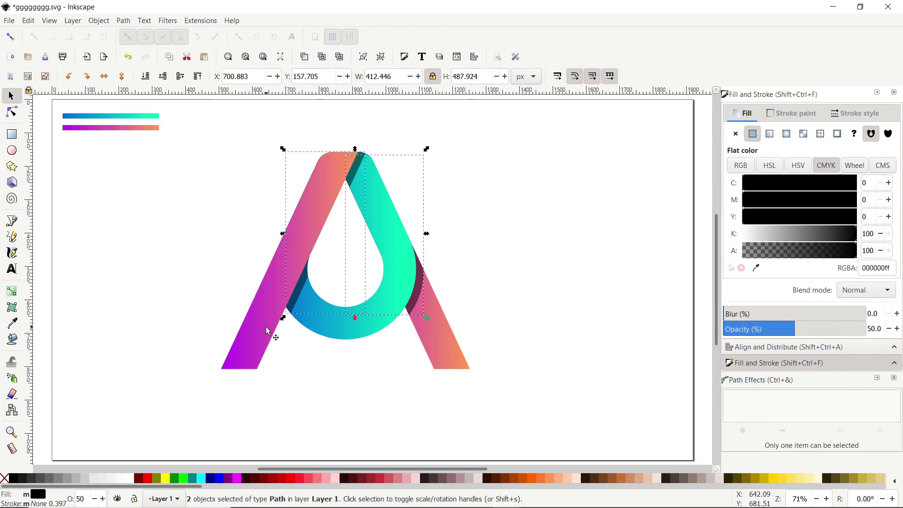
{"action": "left_click_drag", "start_coordinate": [879, 329], "coordinate": [848, 330]}
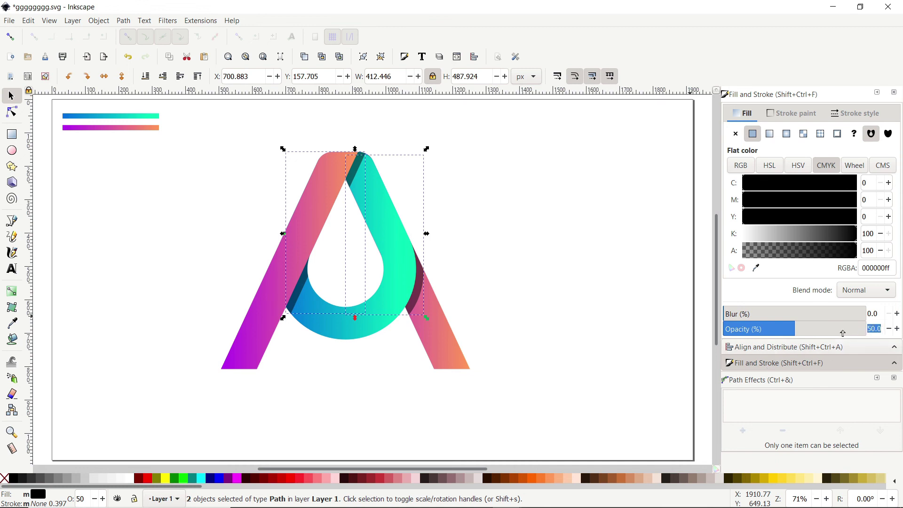
{"action": "type", "text": "1"}
{"action": "key", "text": "Return"}
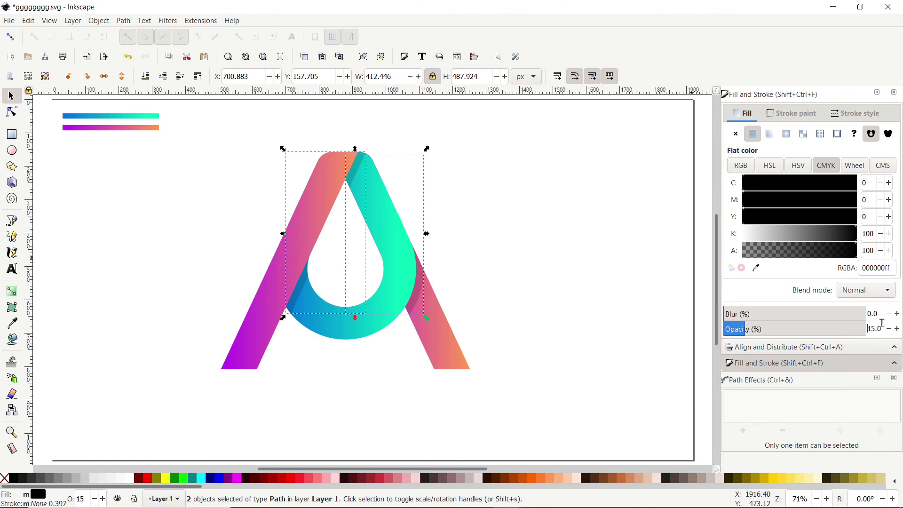
{"action": "left_click", "coordinate": [315, 357]}
{"action": "left_click", "coordinate": [314, 358], "text": "shift"}
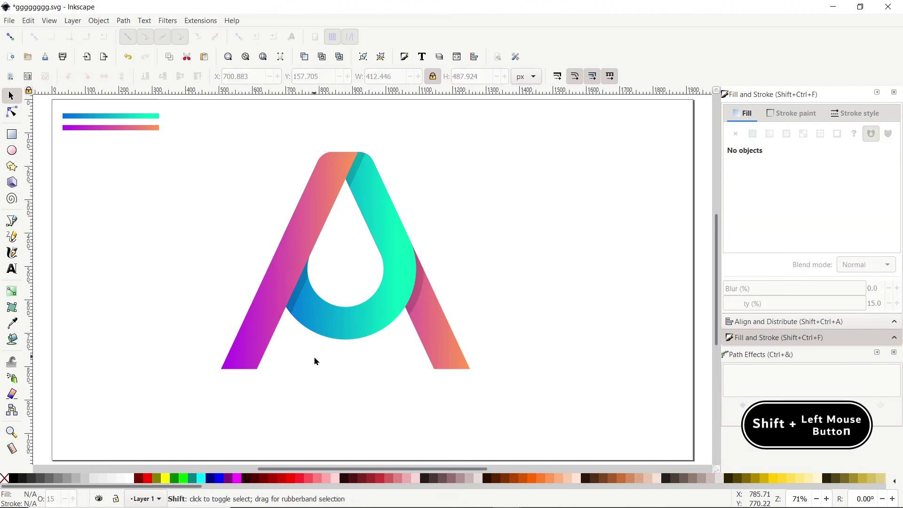
Duplicate the left gradient band together with the loop and intersect the two copies into one overlap shape.
{"action": "left_click", "coordinate": [254, 351]}
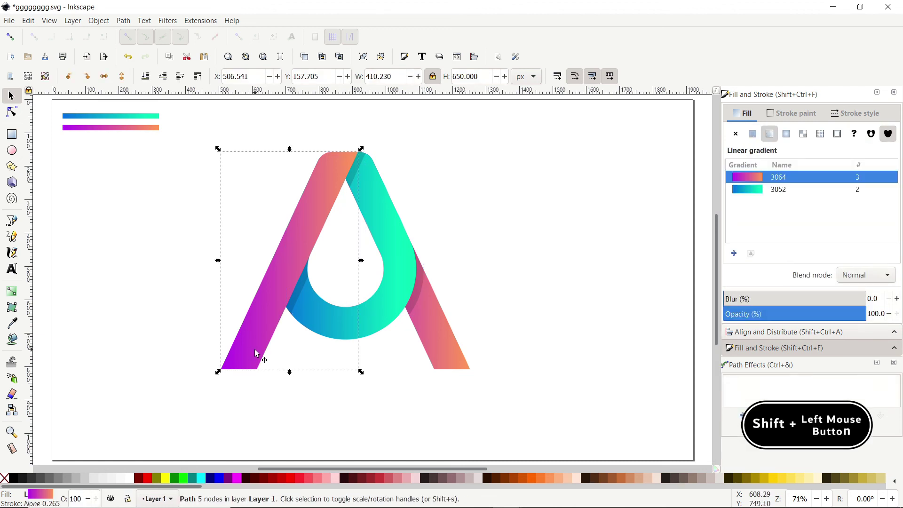
{"action": "left_click", "coordinate": [338, 318], "text": "shift"}
{"action": "right_click", "coordinate": [331, 324]}
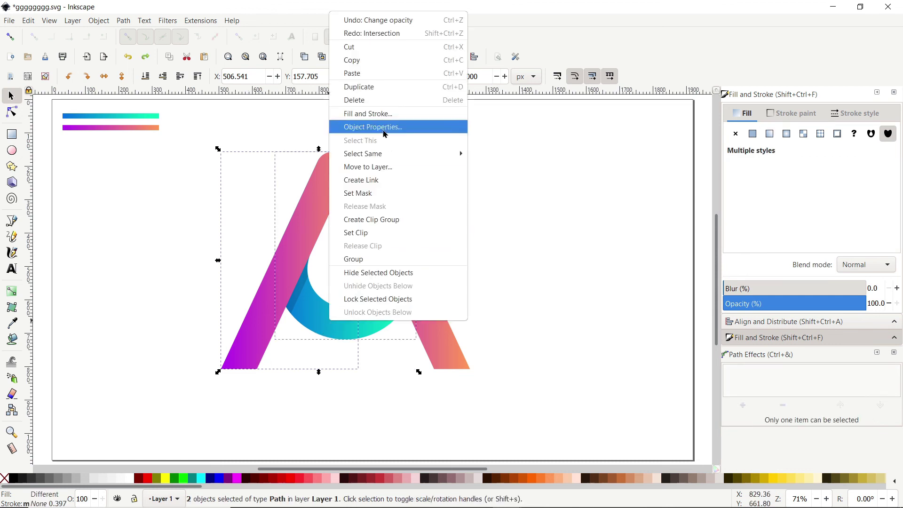
{"action": "left_click", "coordinate": [369, 87]}
{"action": "left_click", "coordinate": [124, 20]}
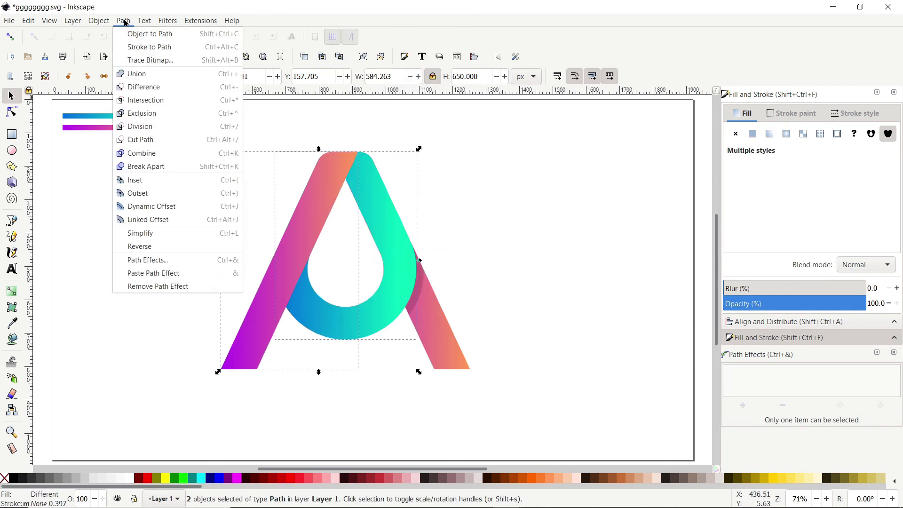
{"action": "left_click", "coordinate": [153, 100]}
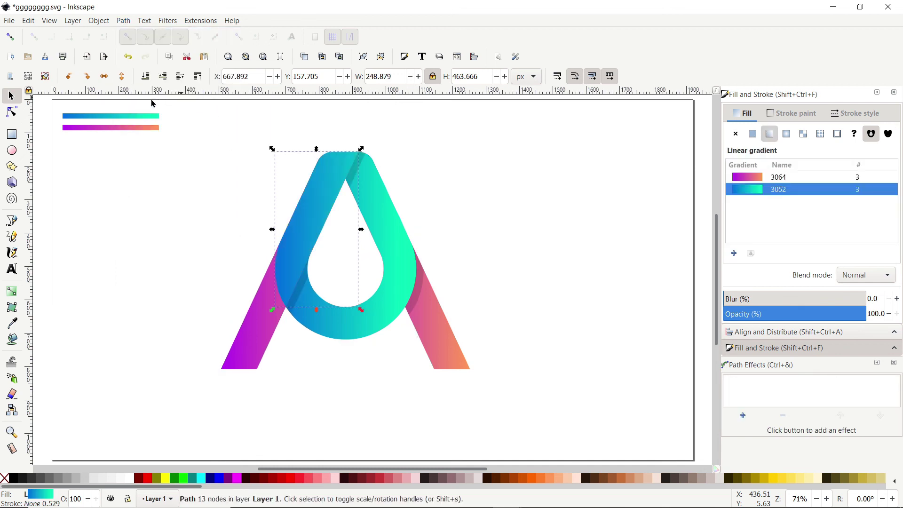
Fill the left overlap shape with white and set its opacity to 15%.
{"action": "left_click", "coordinate": [130, 479]}
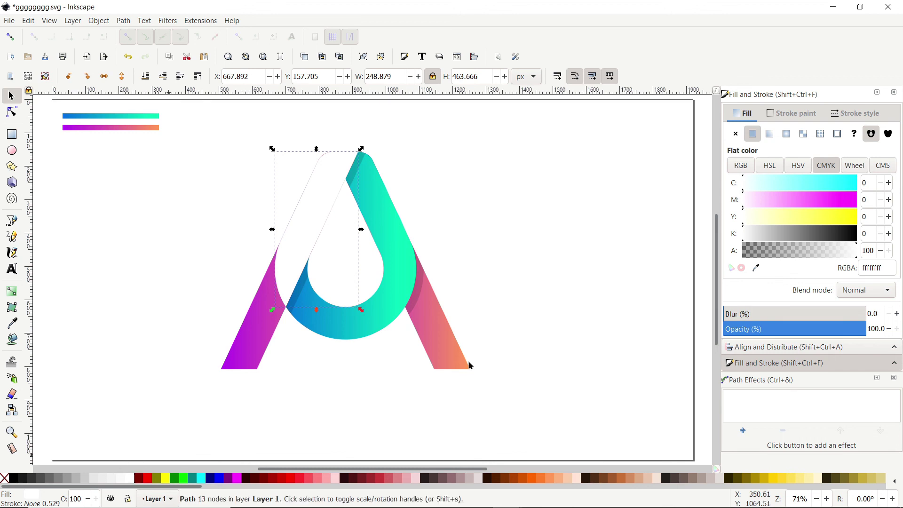
{"action": "left_click_drag", "start_coordinate": [884, 328], "coordinate": [867, 328]}
{"action": "type", "text": "15"}
{"action": "key", "text": "Return"}
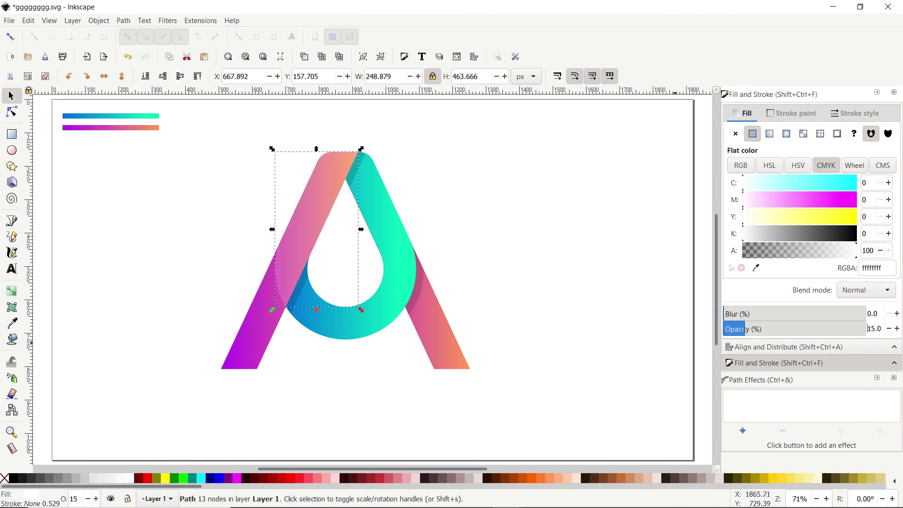
Duplicate the right gradient band together with the loop and intersect the two copies into one overlap shape.
{"action": "left_click", "coordinate": [448, 356]}
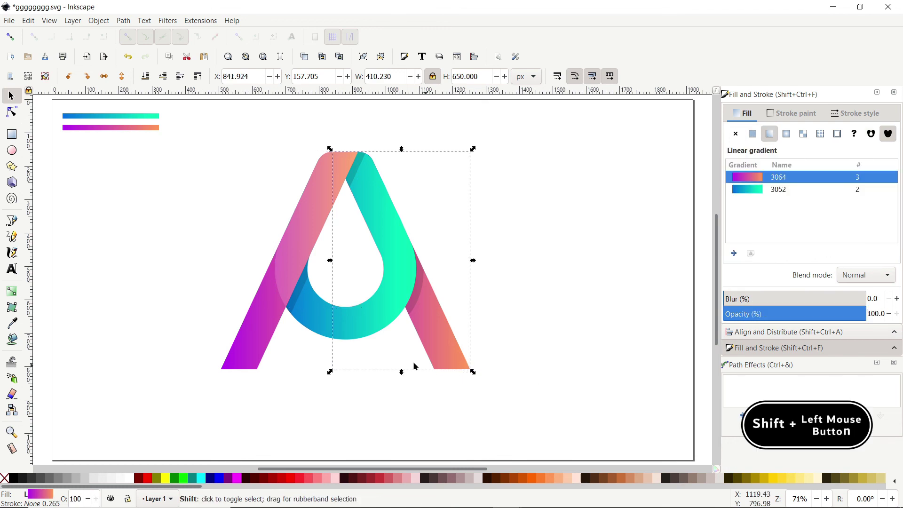
{"action": "left_click", "coordinate": [344, 326], "text": "shift"}
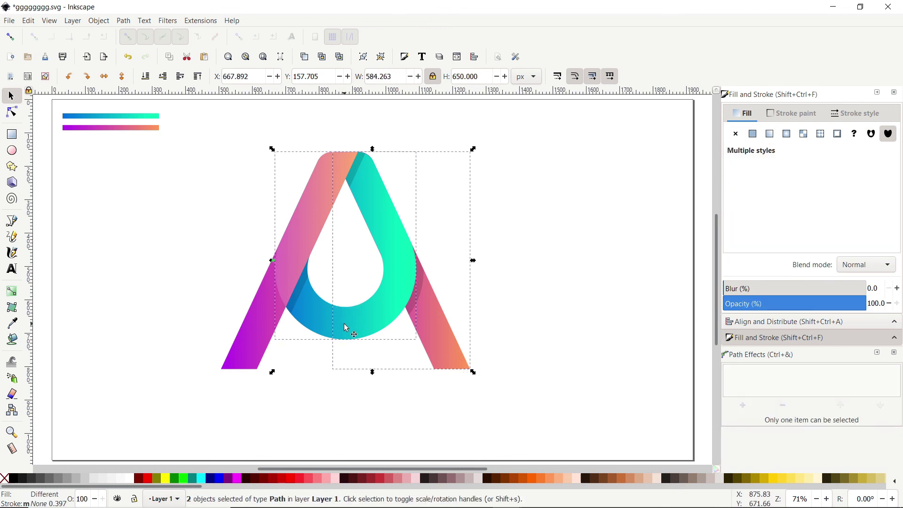
{"action": "right_click", "coordinate": [346, 328]}
{"action": "left_click", "coordinate": [383, 89]}
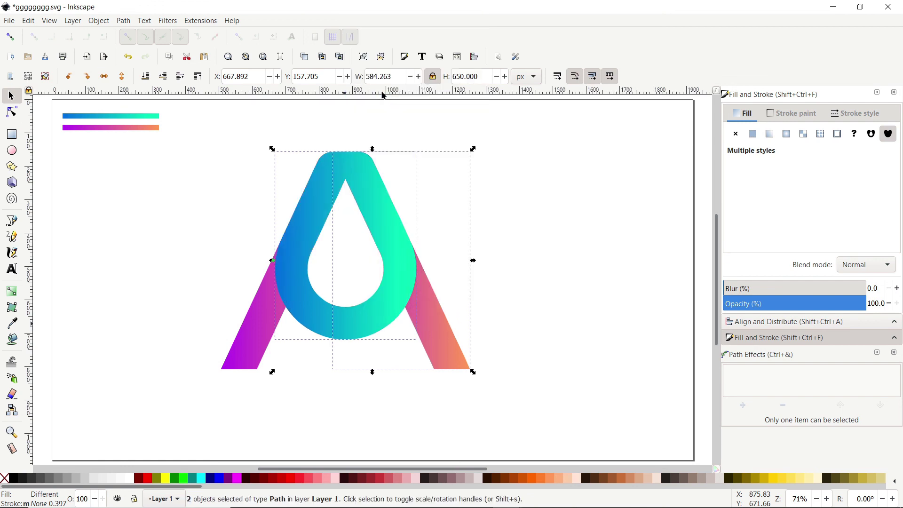
{"action": "left_click", "coordinate": [123, 21]}
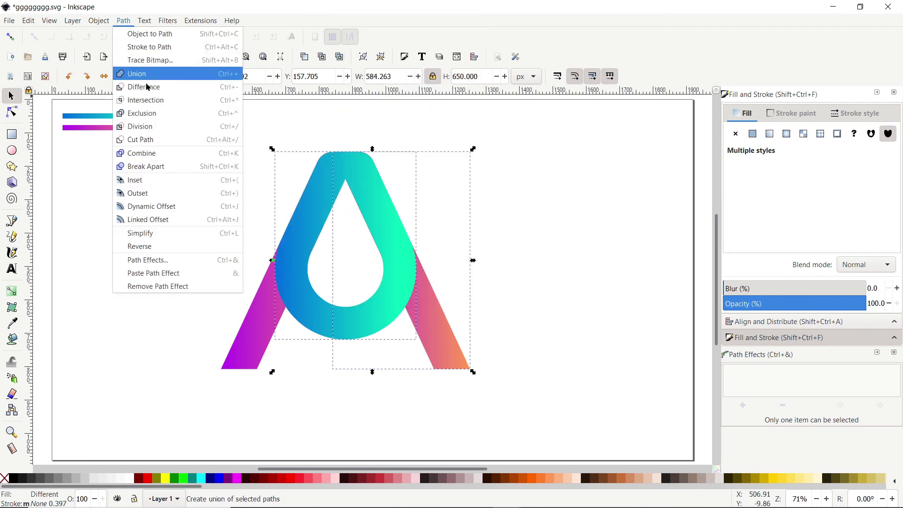
{"action": "left_click", "coordinate": [146, 99]}
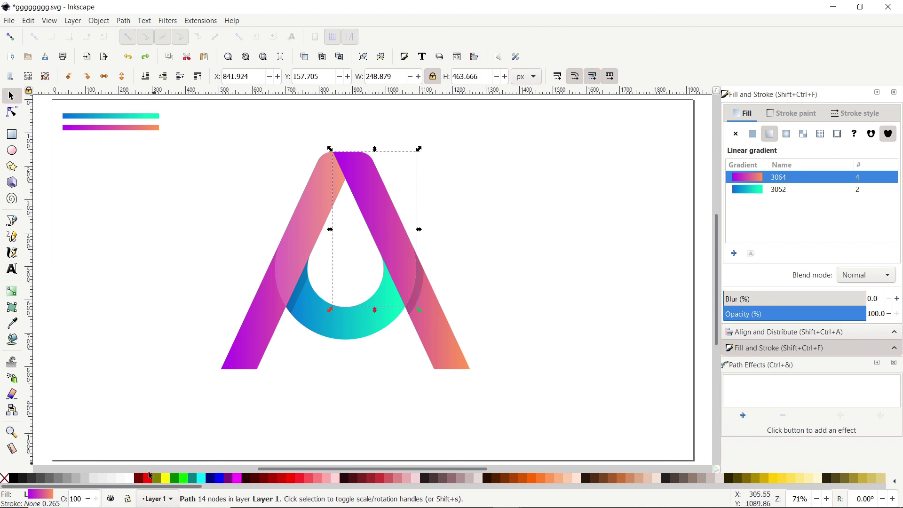
Fill the right overlap shape with white and set its opacity to 35%.
{"action": "left_click", "coordinate": [127, 477]}
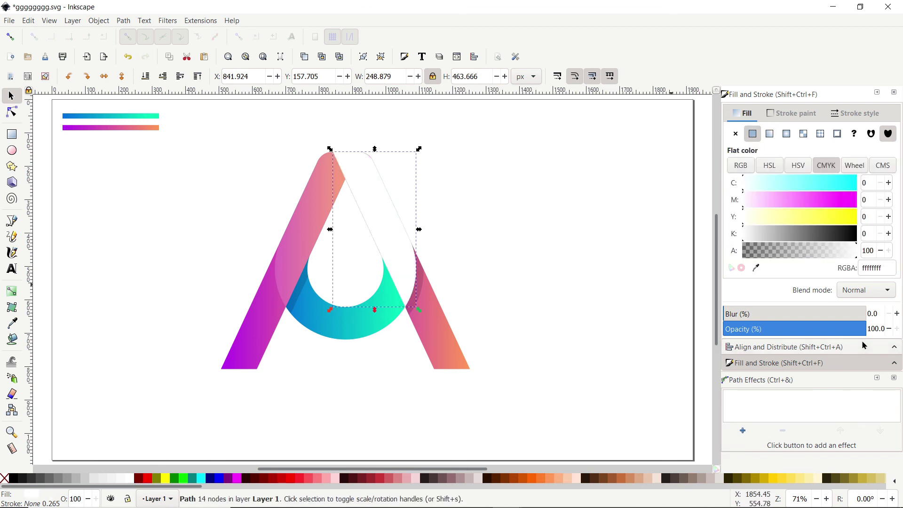
{"action": "triple_click", "coordinate": [876, 329]}
{"action": "type", "text": "35"}
{"action": "key", "text": "Return"}
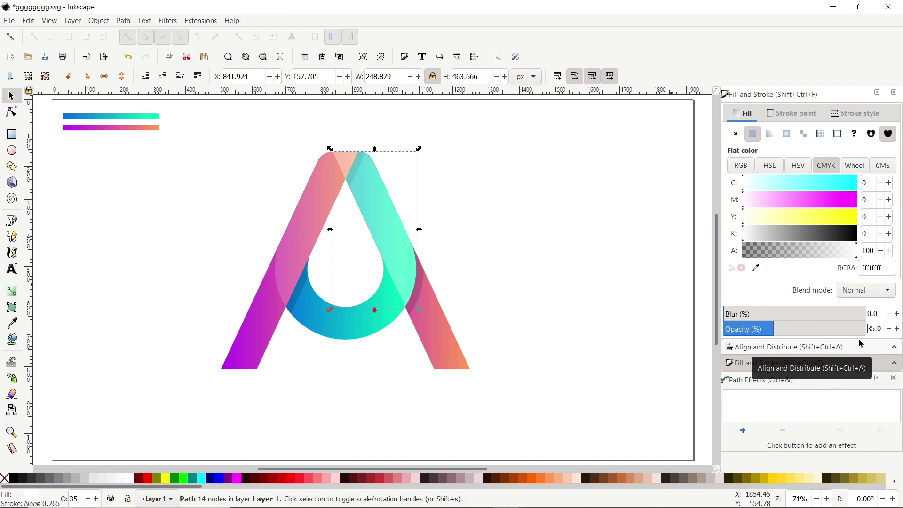
Draw a fully opaque black background rectangle about 1919 × 1076 px over the page and lower it to the bottom behind the logo.
{"action": "left_click", "coordinate": [15, 135]}
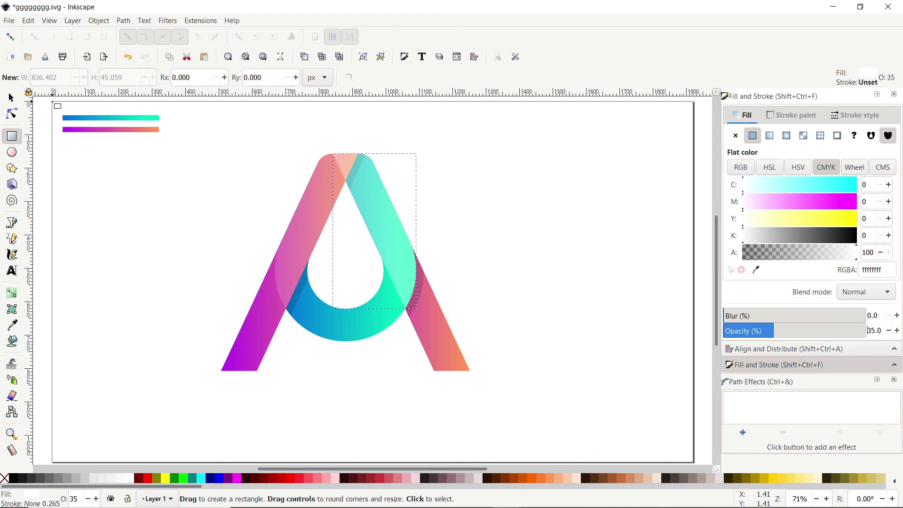
{"action": "left_click_drag", "start_coordinate": [55, 105], "coordinate": [698, 465]}
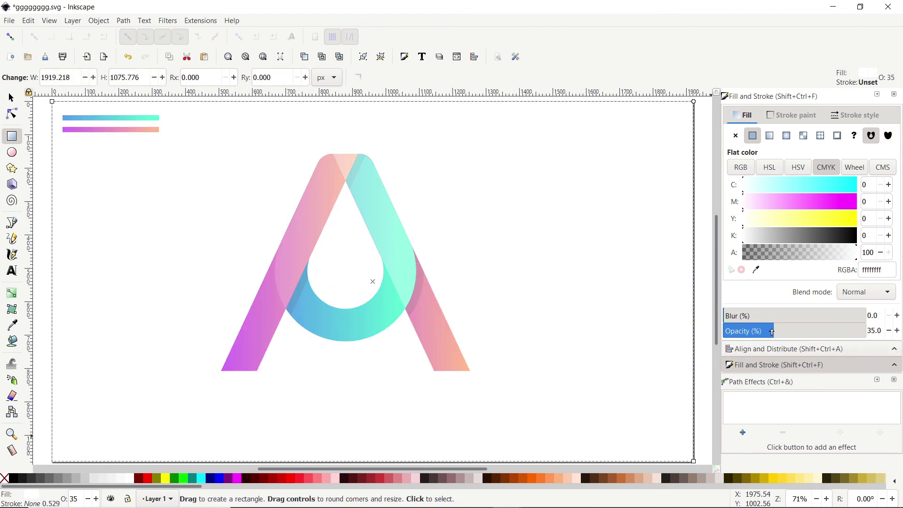
{"action": "left_click_drag", "start_coordinate": [771, 335], "coordinate": [879, 335]}
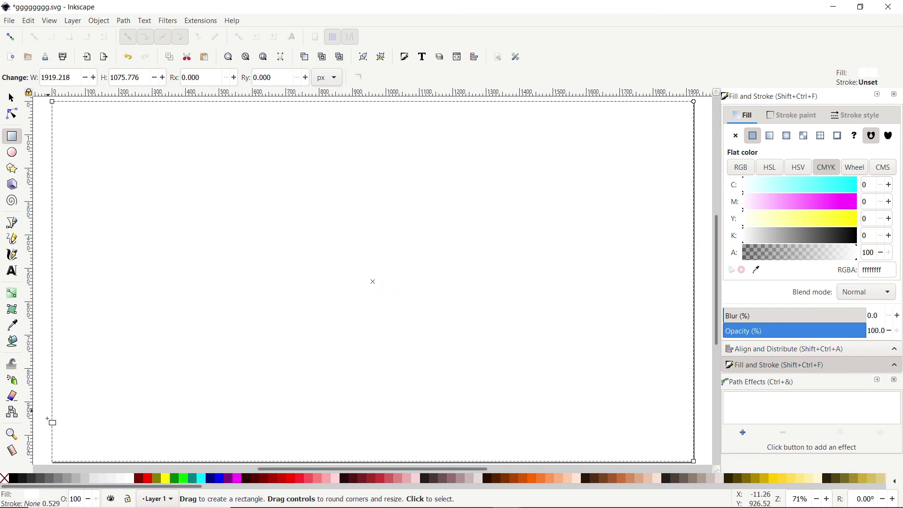
{"action": "left_click", "coordinate": [12, 479]}
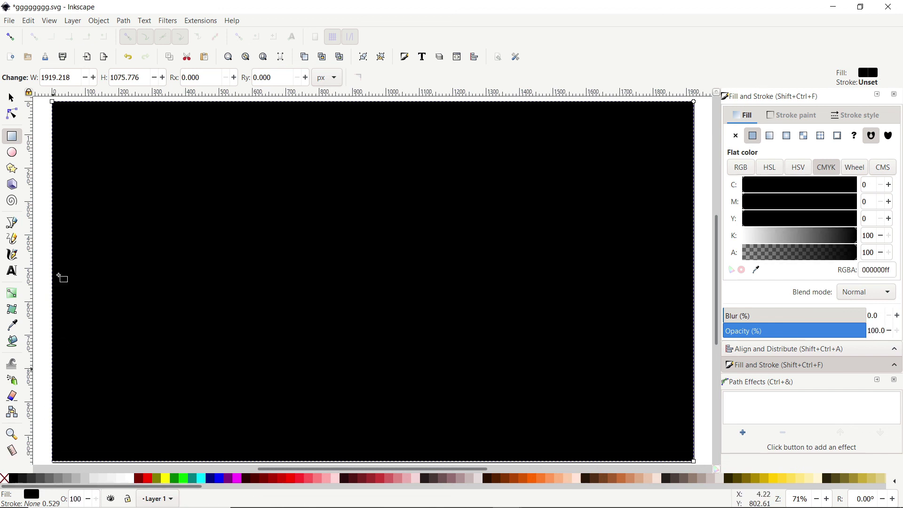
{"action": "left_click", "coordinate": [11, 97]}
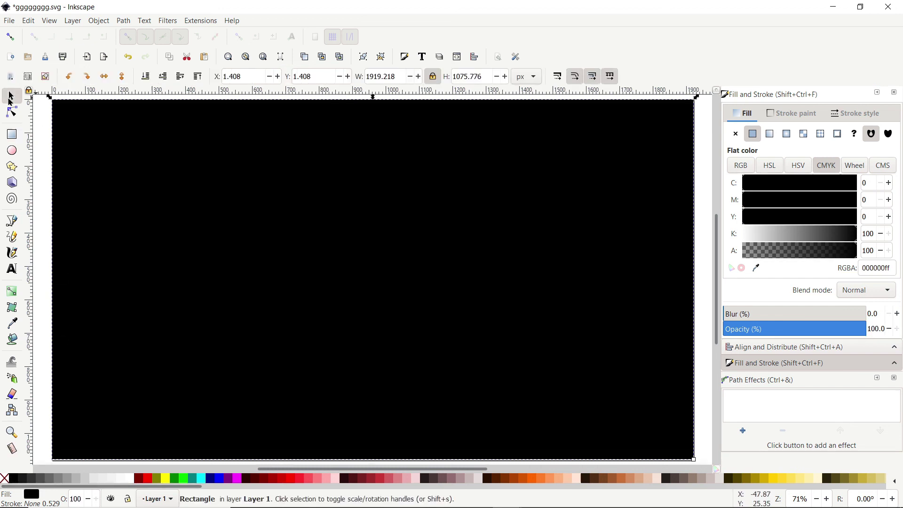
{"action": "left_click", "coordinate": [147, 82]}
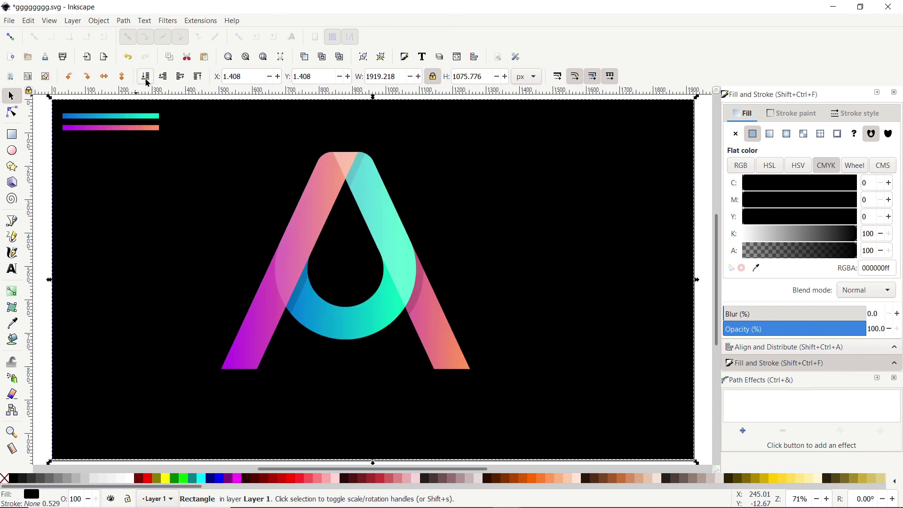